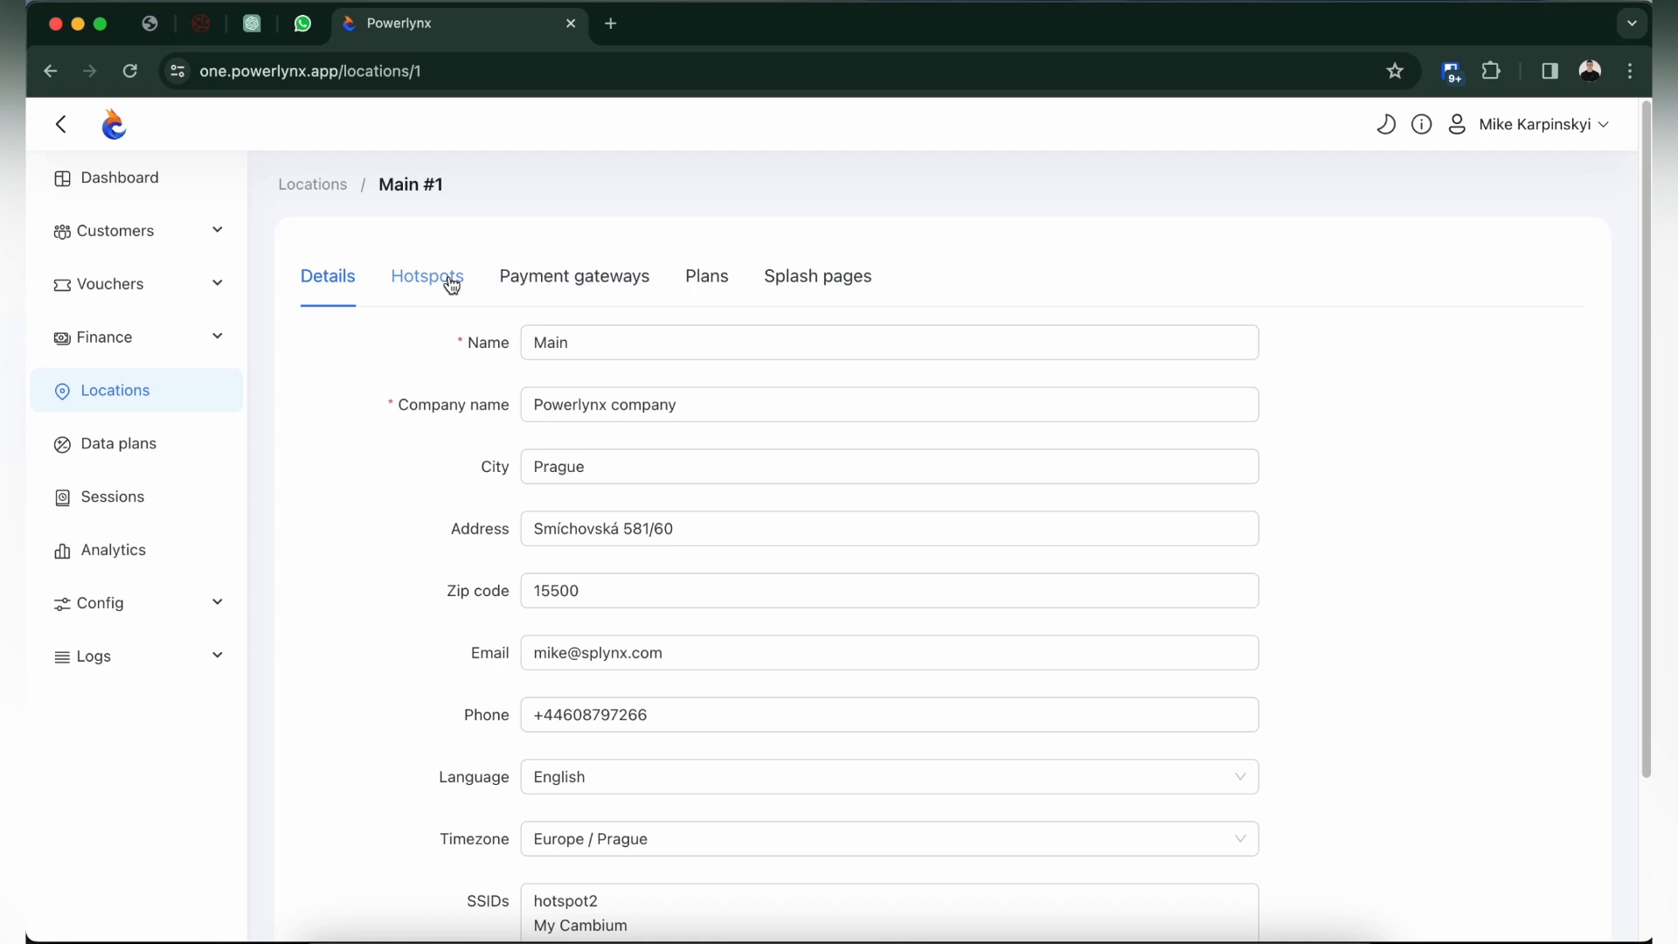
Start a new hotspot for the Main location with the title "New hotspot" and the Wireguard connection type.
click(451, 285)
click(1563, 342)
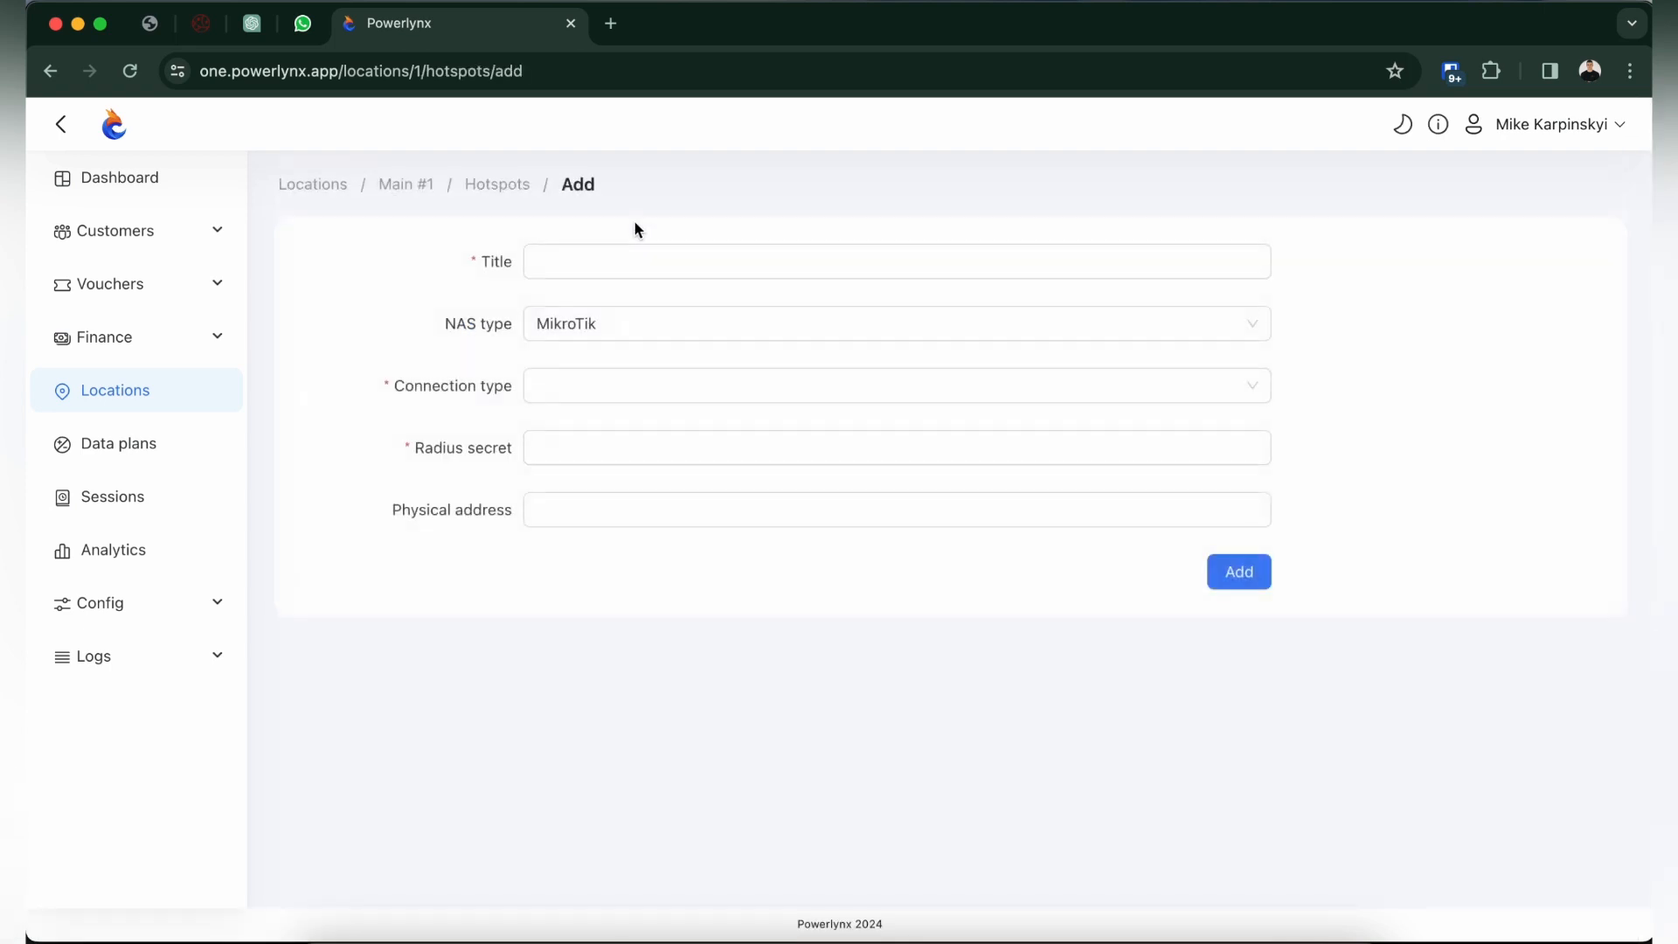
click(637, 251)
text(New hotspot)
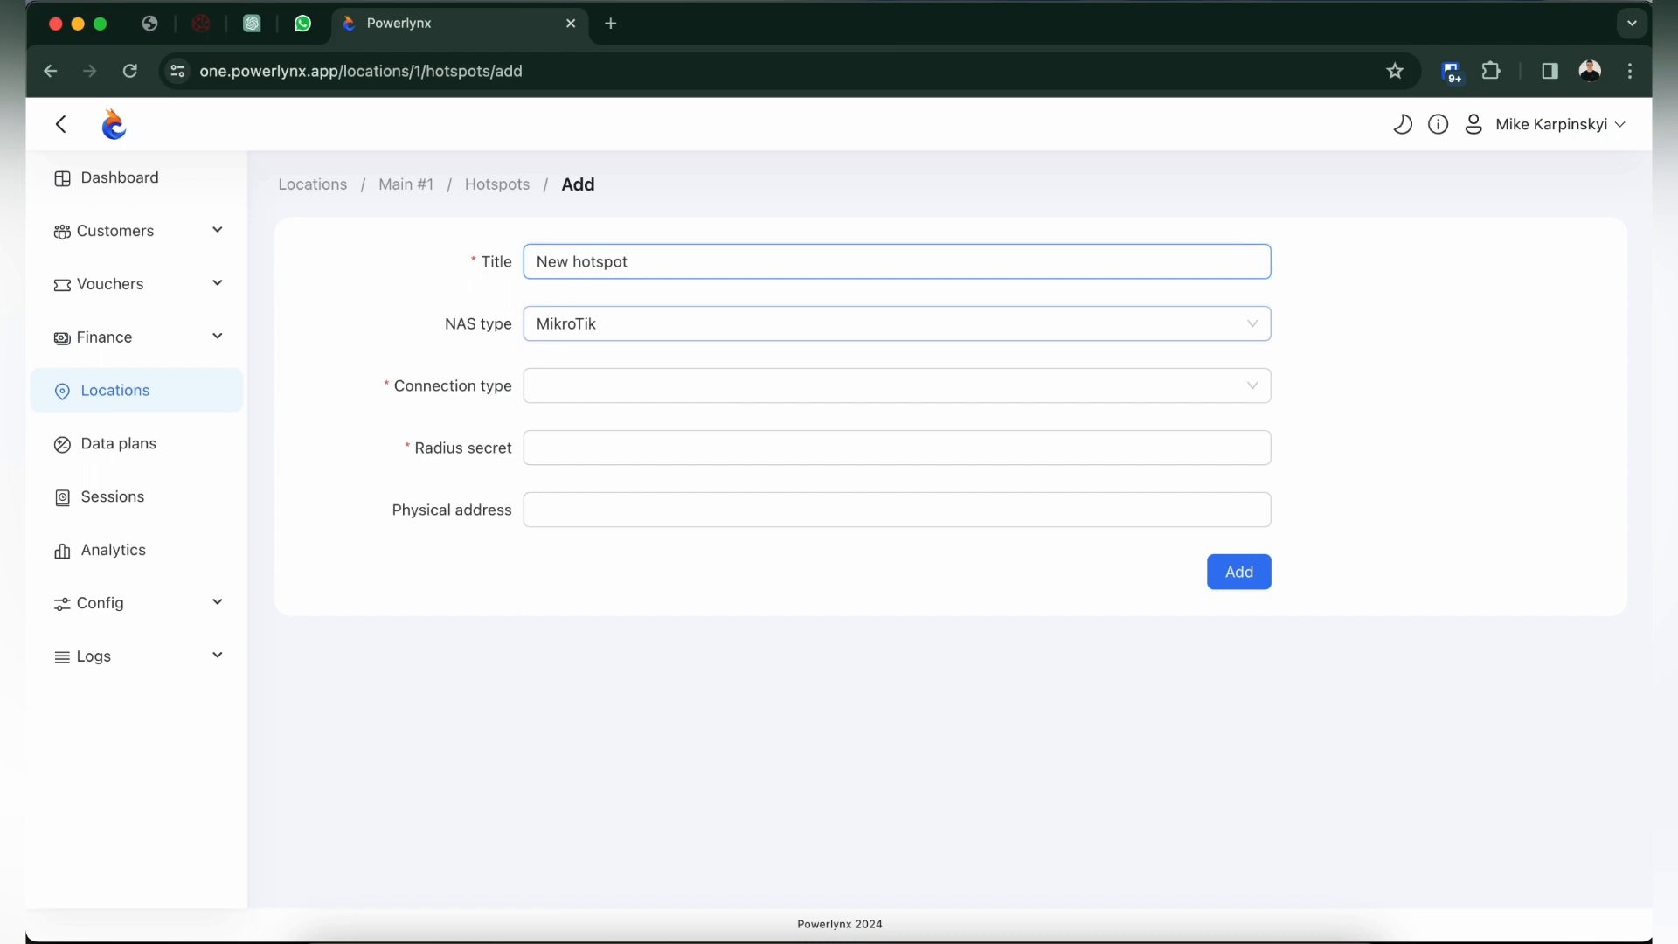
click(622, 386)
click(613, 468)
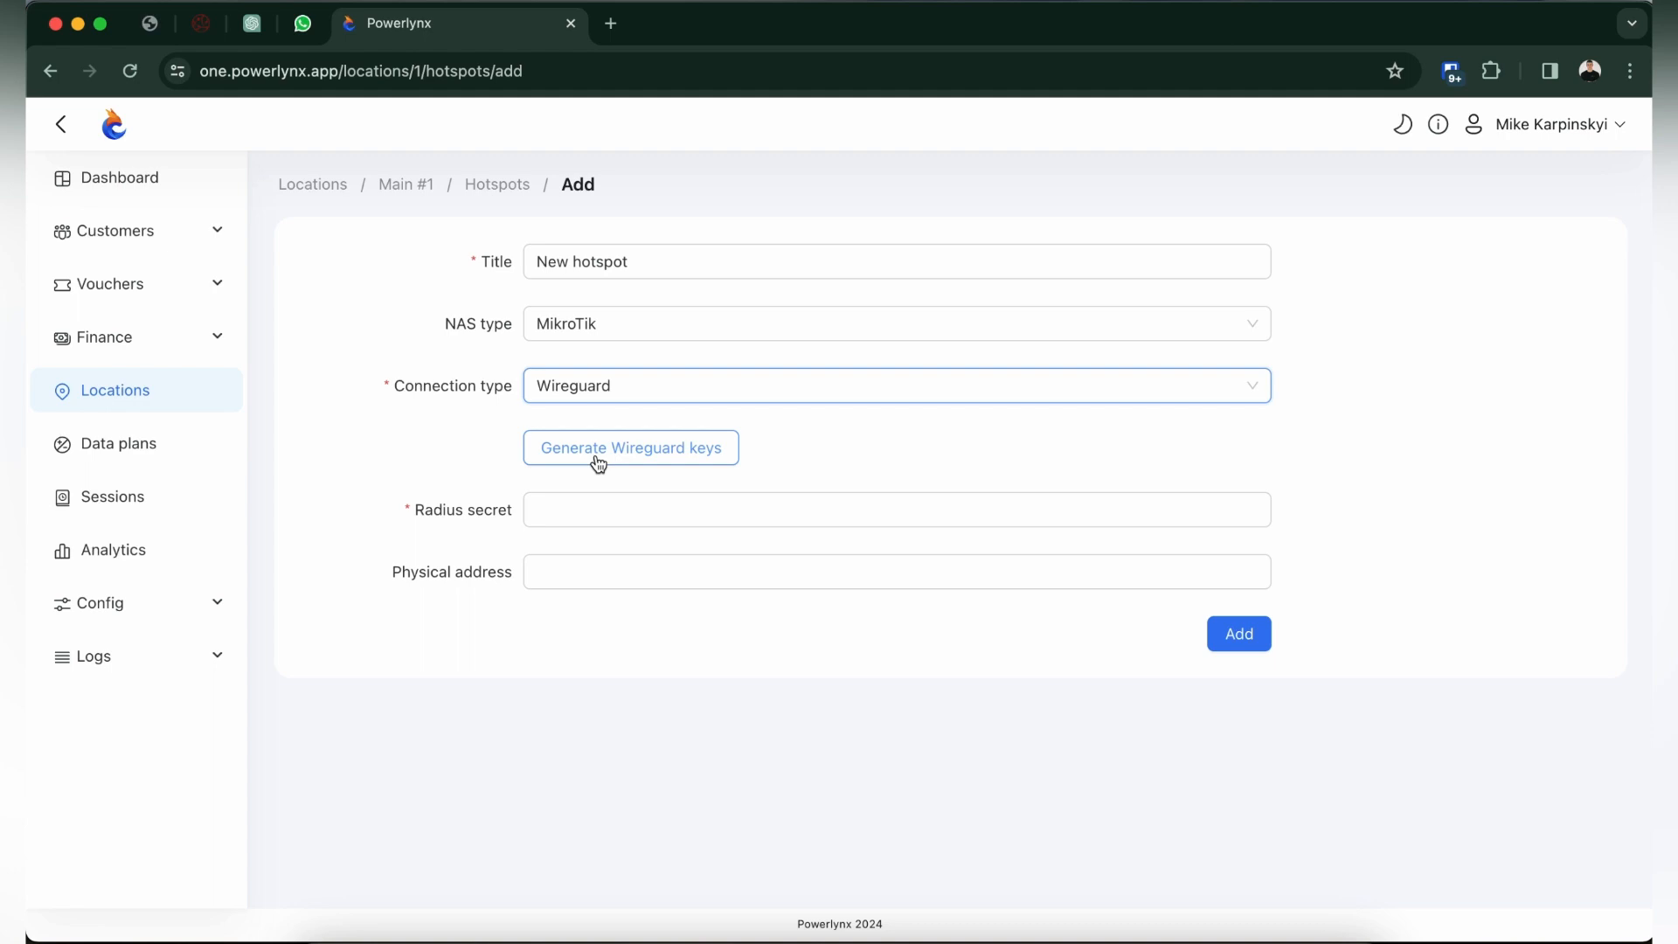
Generate the Wireguard keys for the new hotspot and copy the client private key.
click(614, 452)
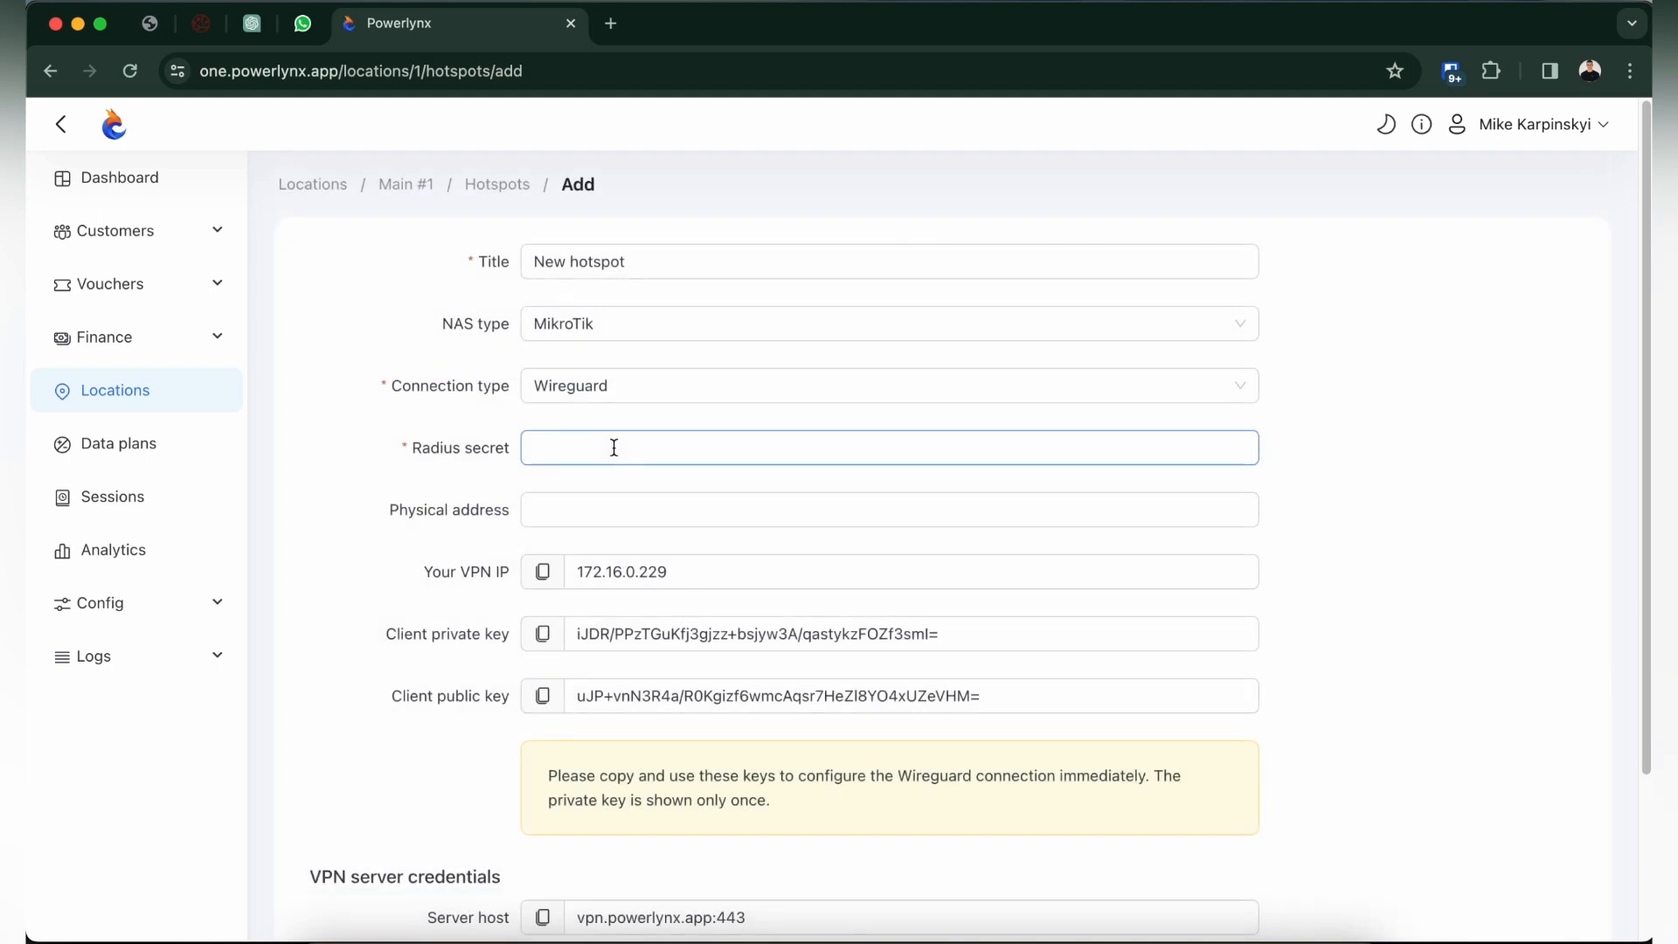
scroll(628, 458, down, 2)
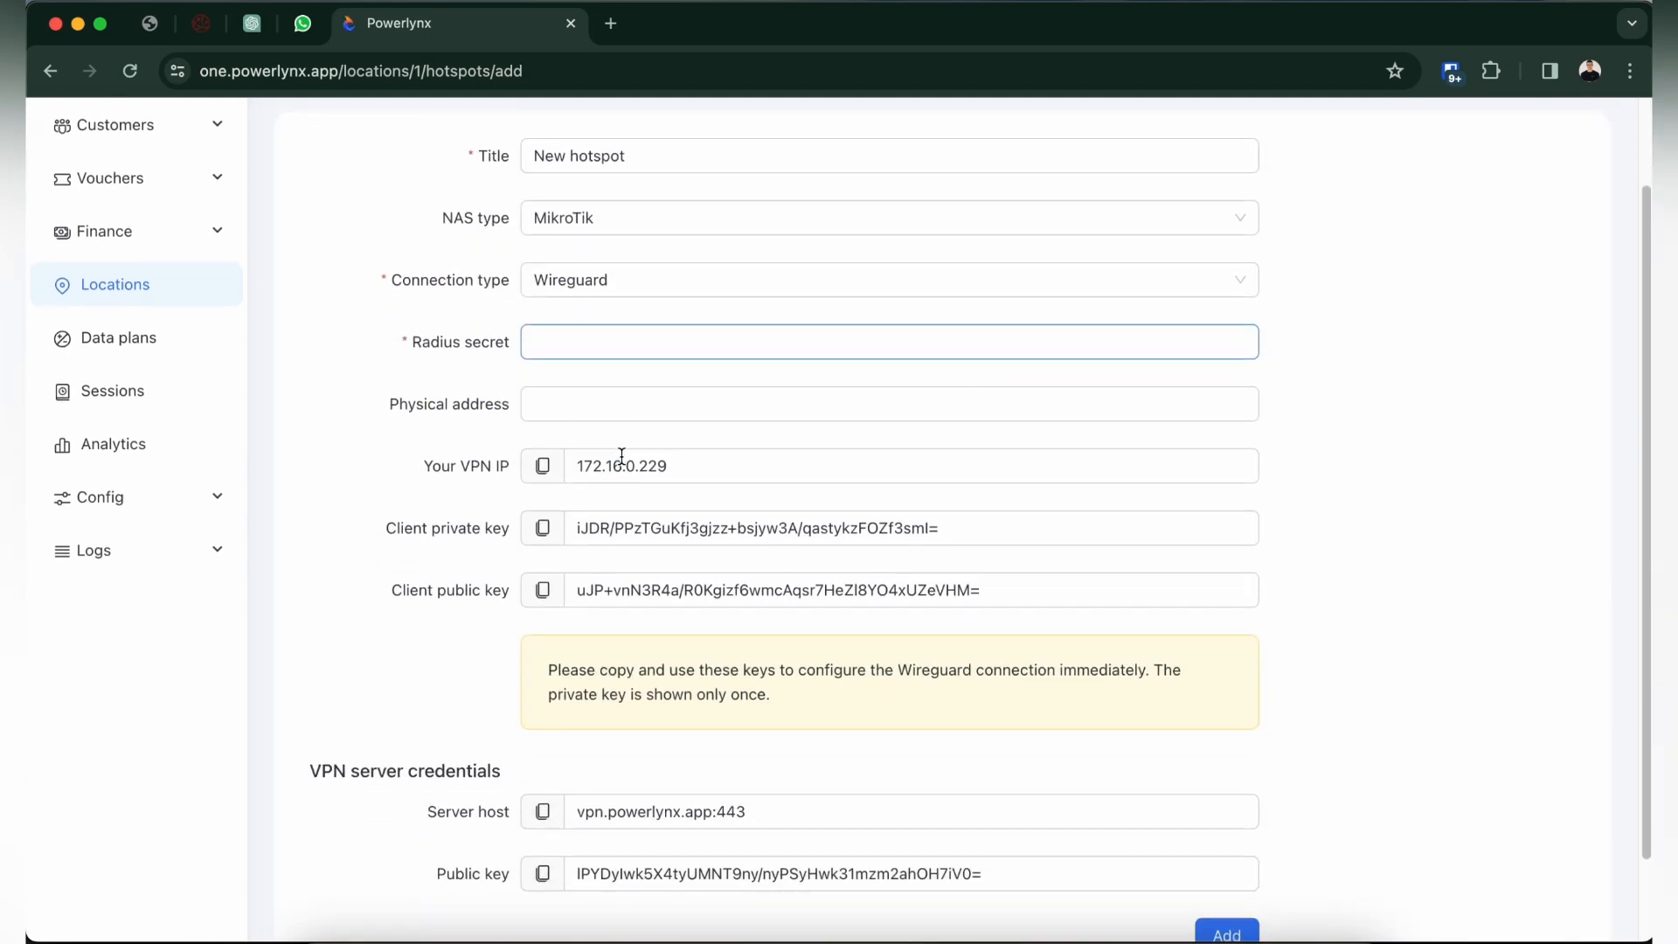
click(635, 468)
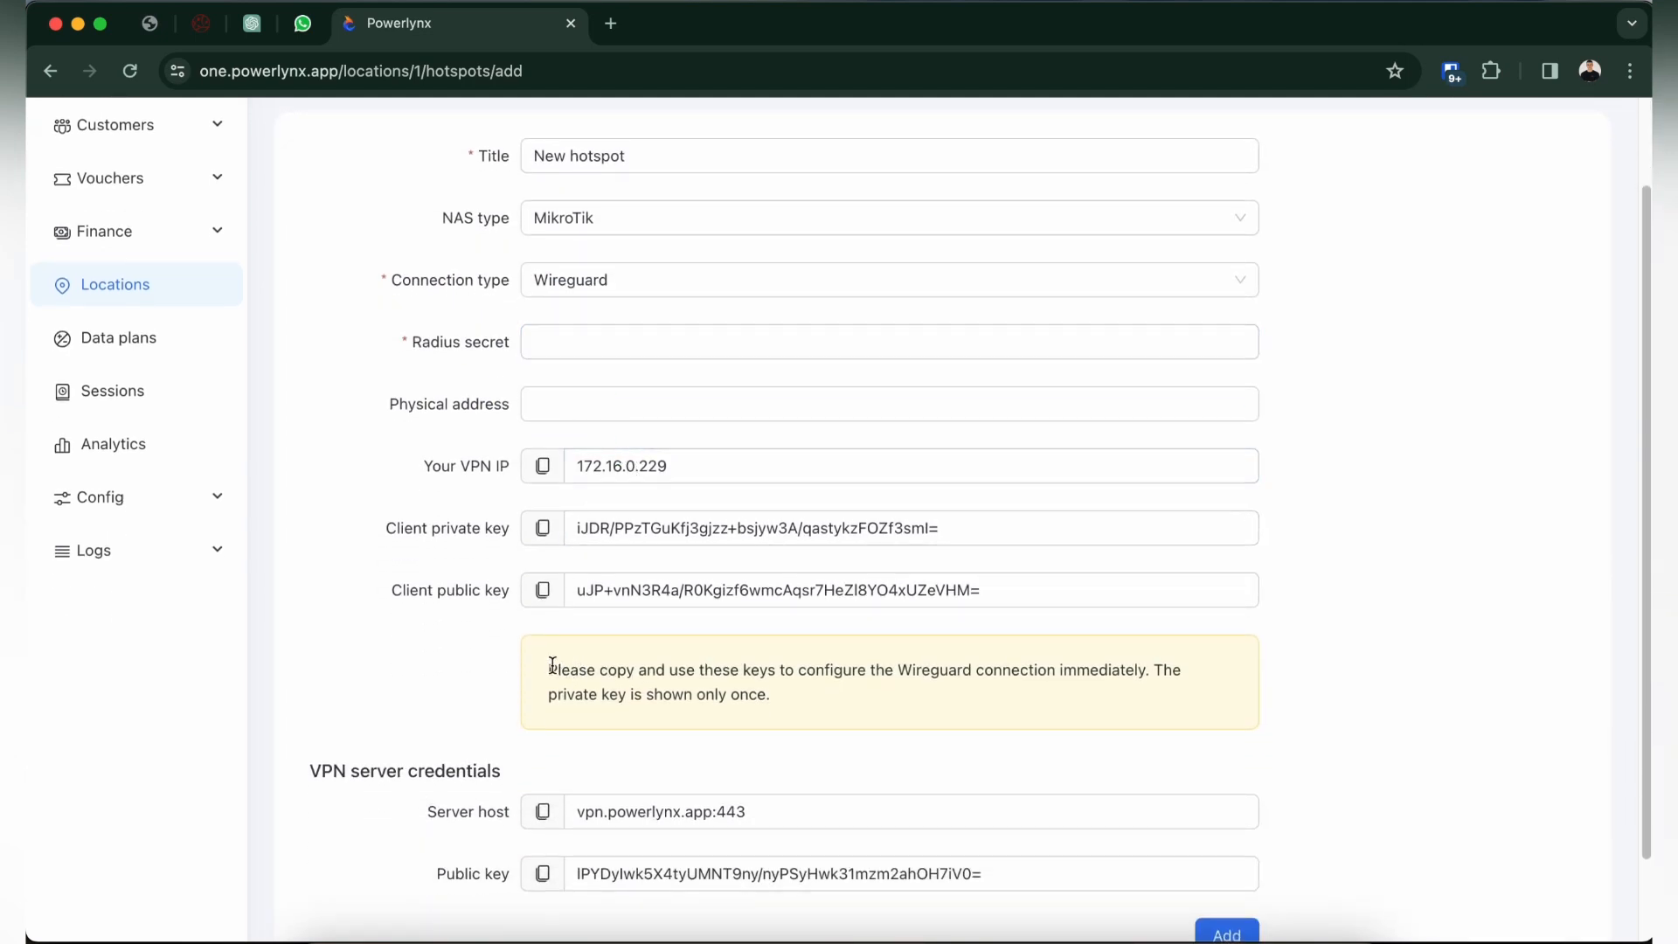
drag(547, 668, 849, 715)
click(849, 710)
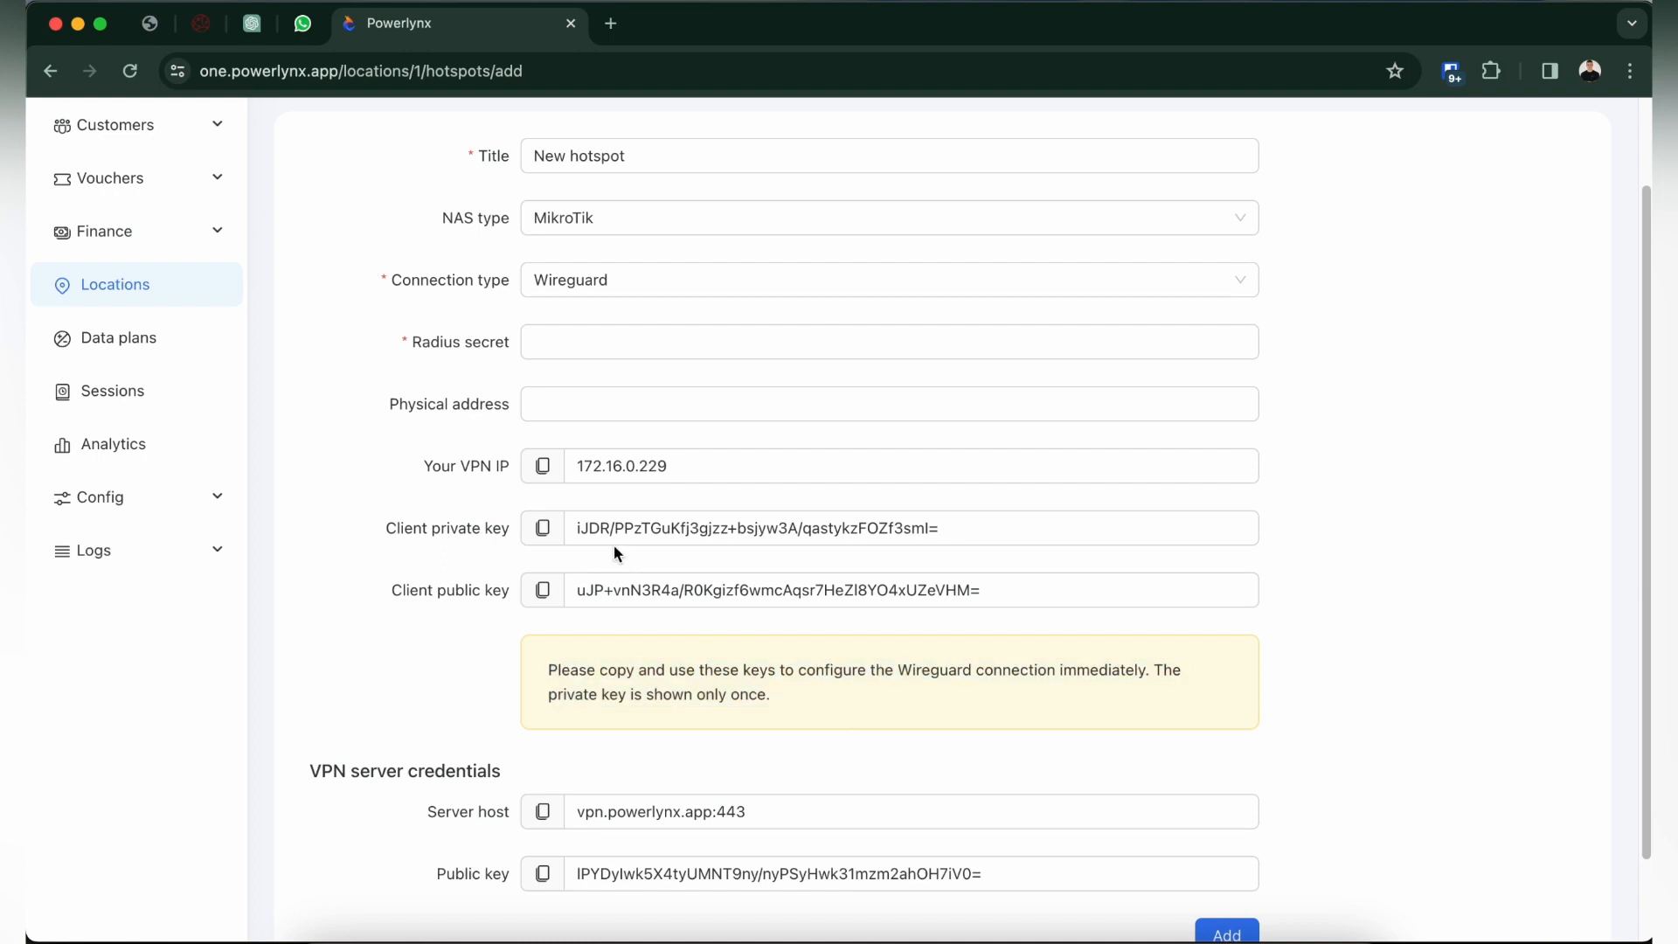
click(545, 530)
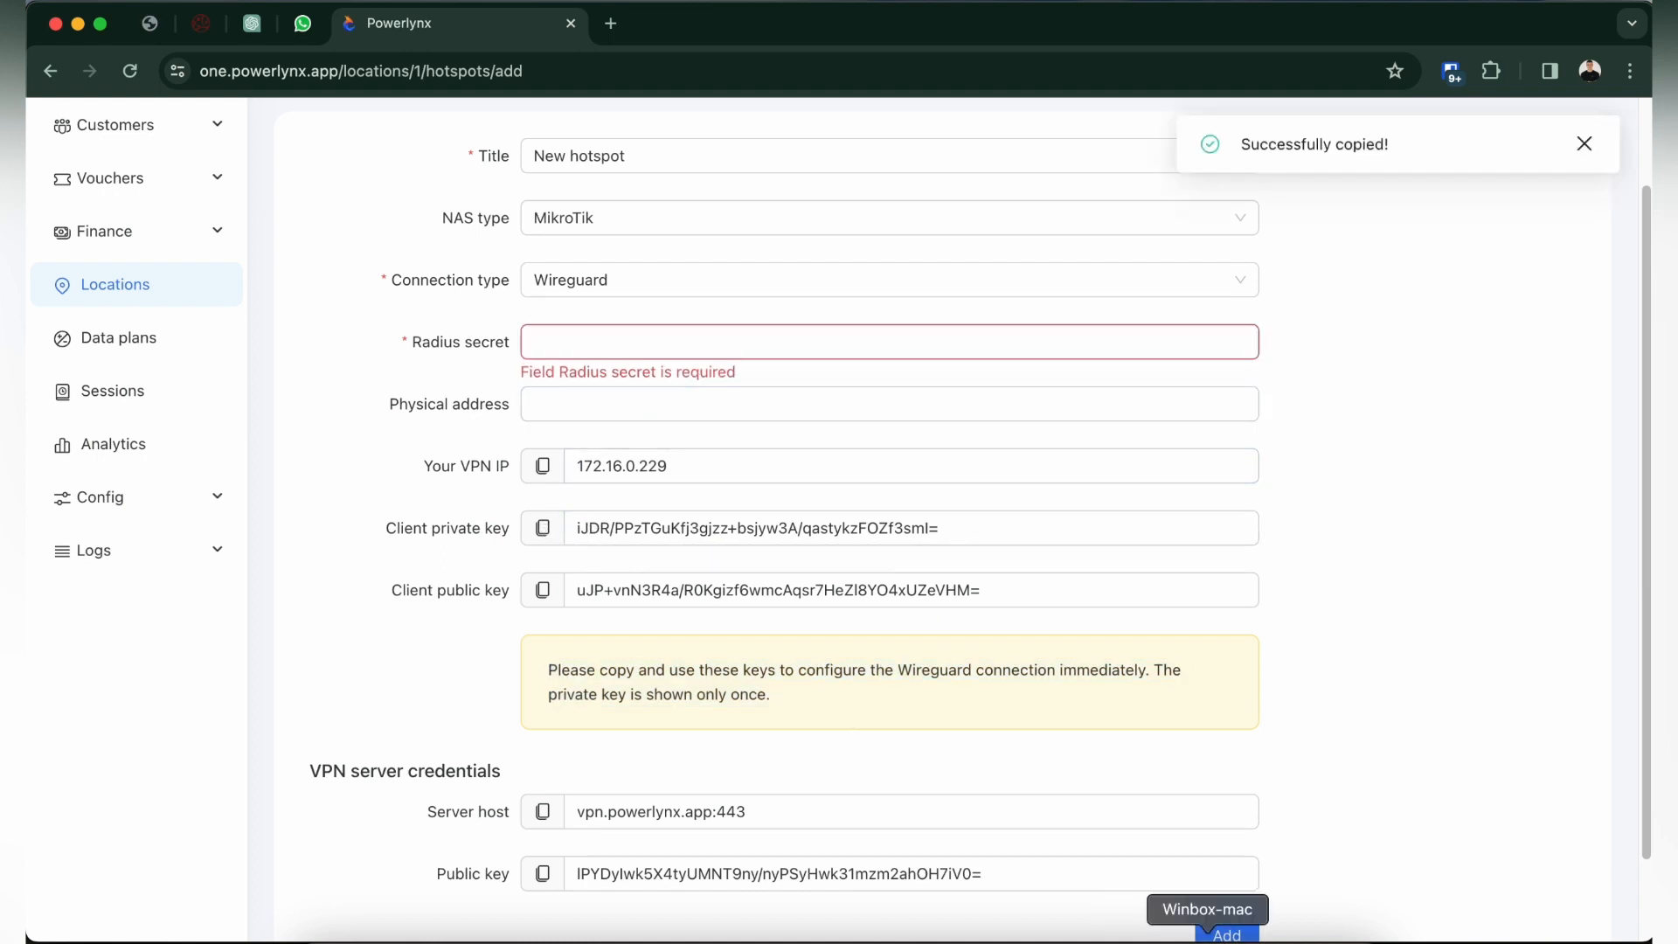
Switch to WinBox and add a WireGuard interface named powerlynx-wg, using the copied client private key as its private key.
click(1207, 934)
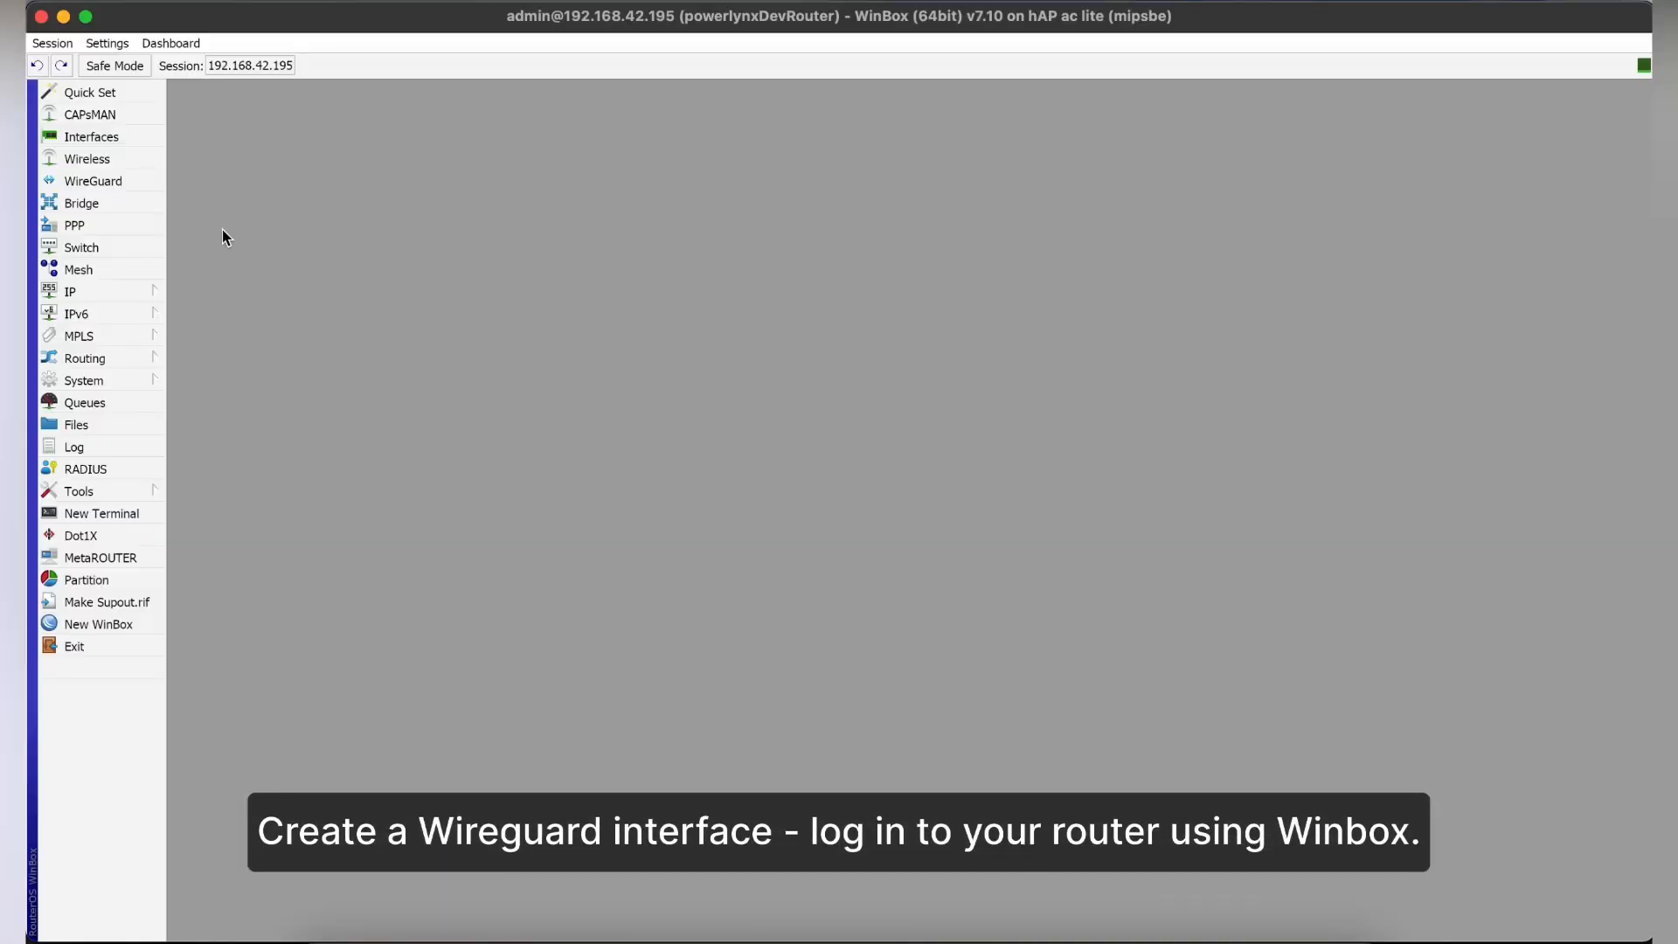
click(105, 181)
click(205, 112)
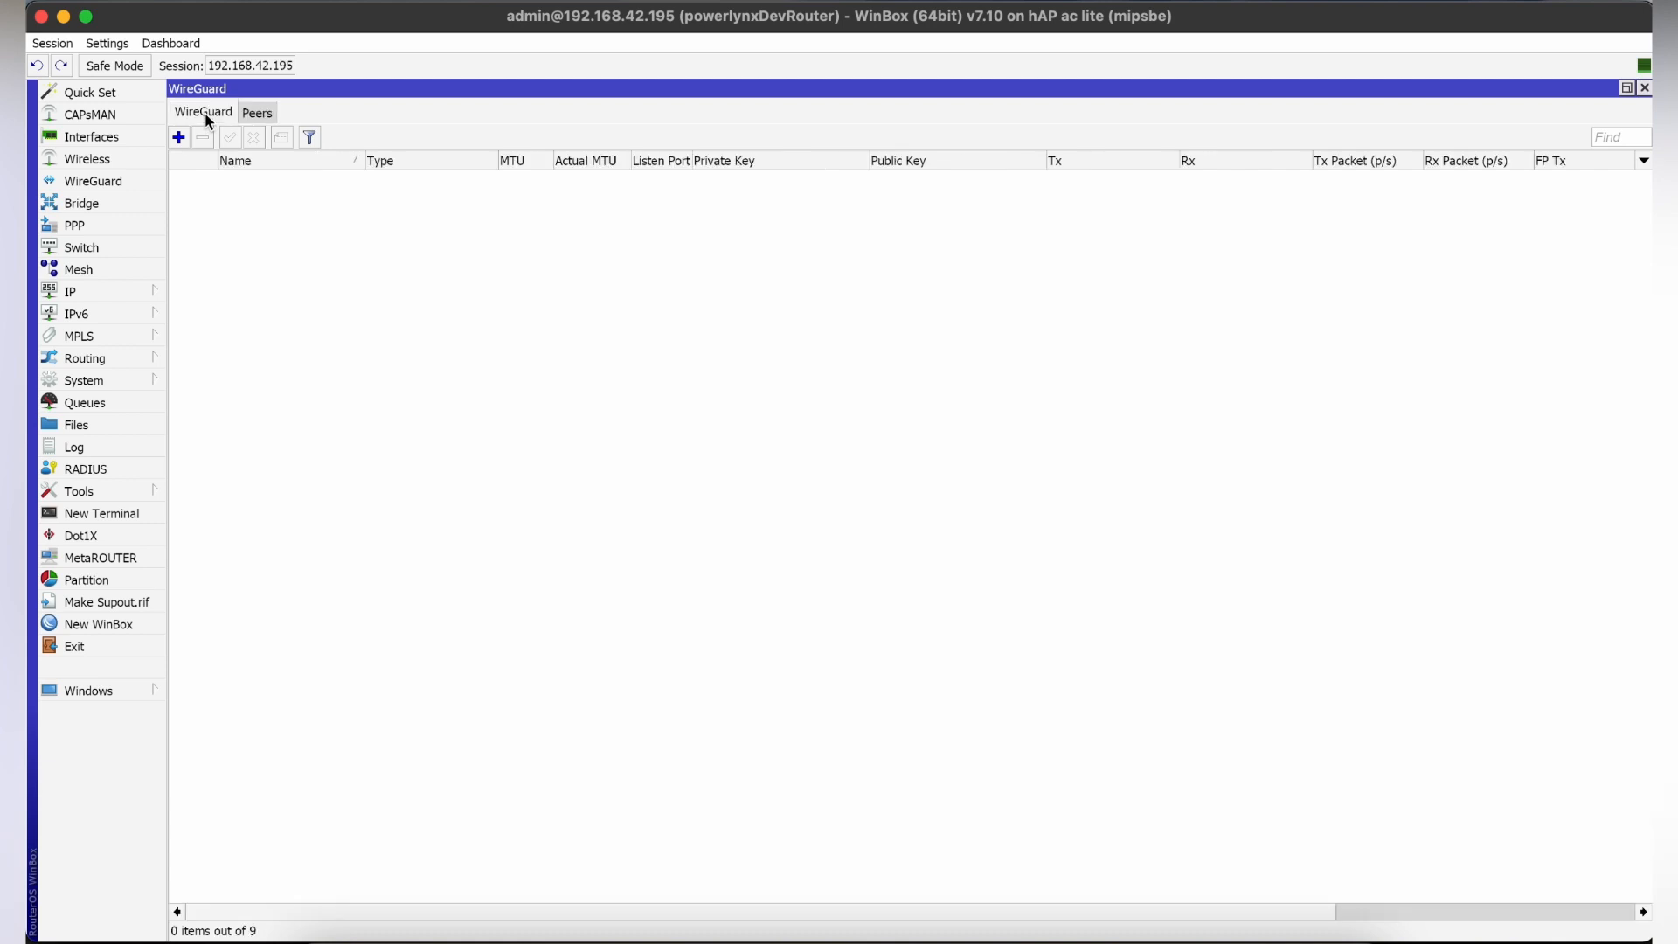
click(178, 137)
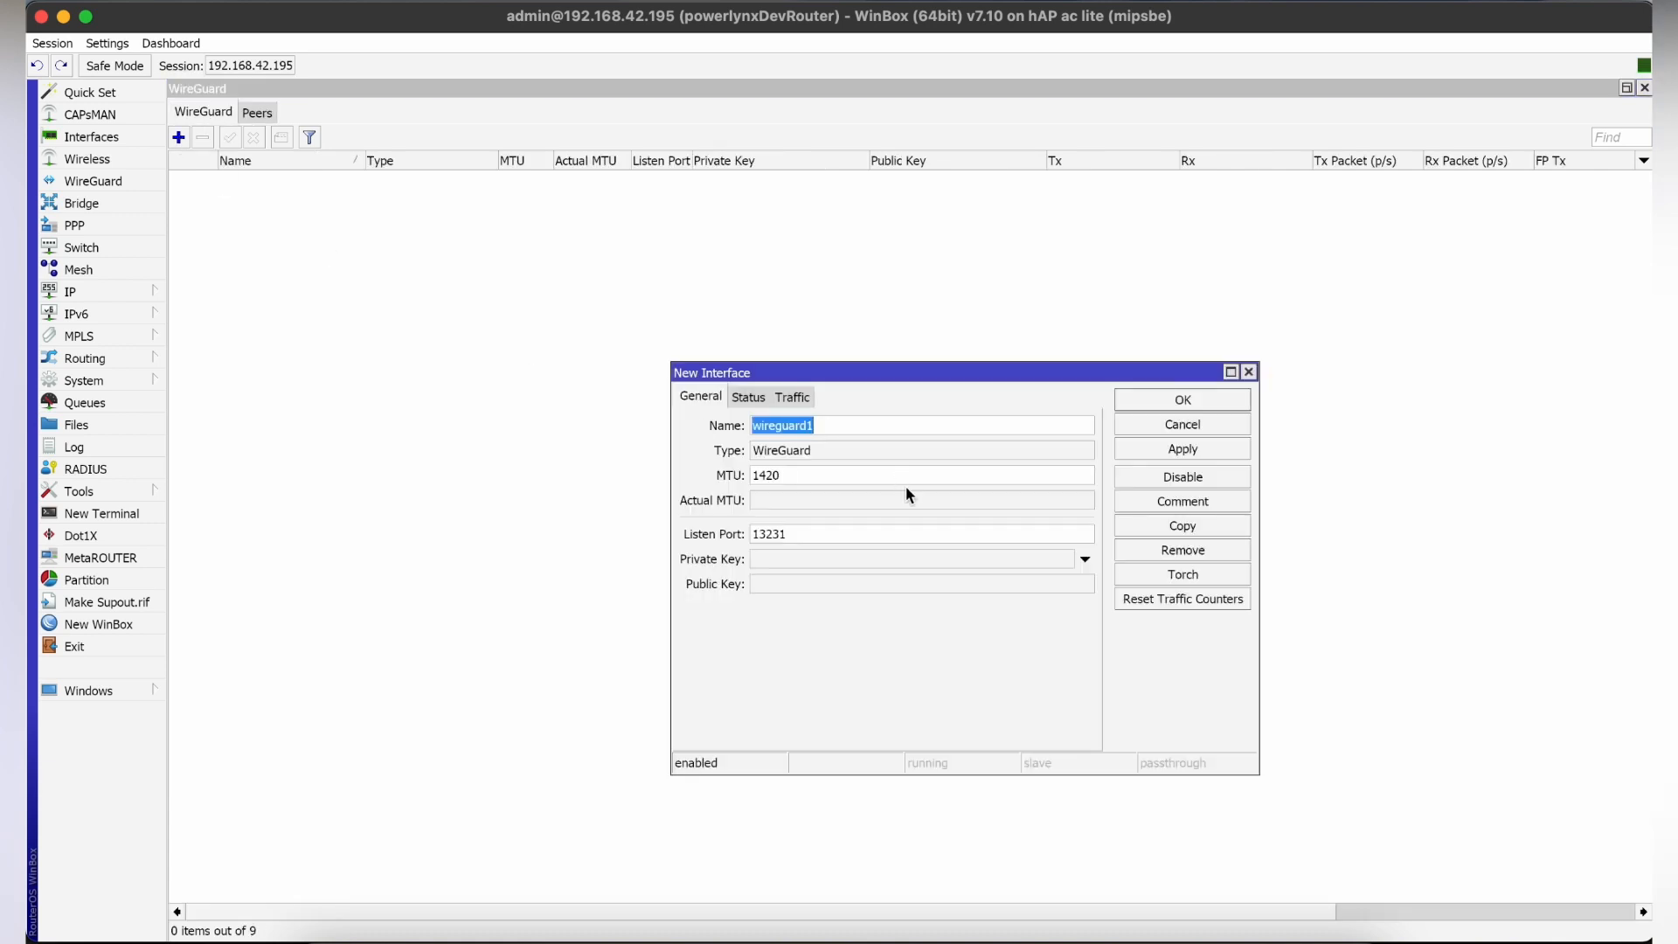
text(powerlynx-wg)
click(776, 560)
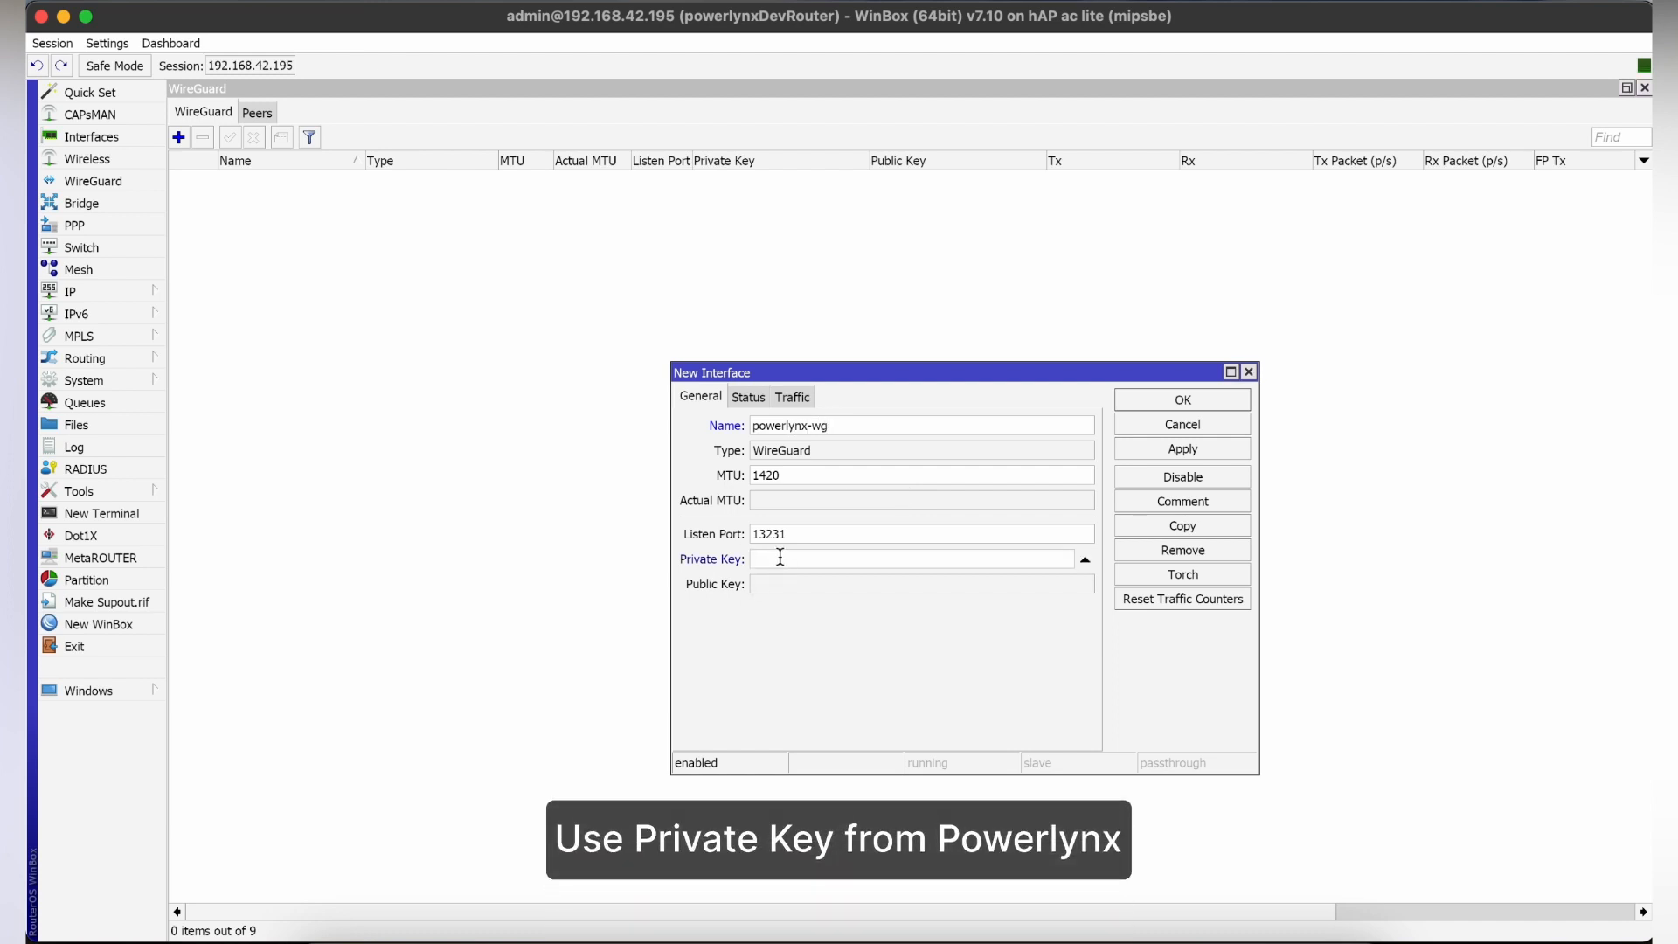
right_click(778, 558)
click(842, 606)
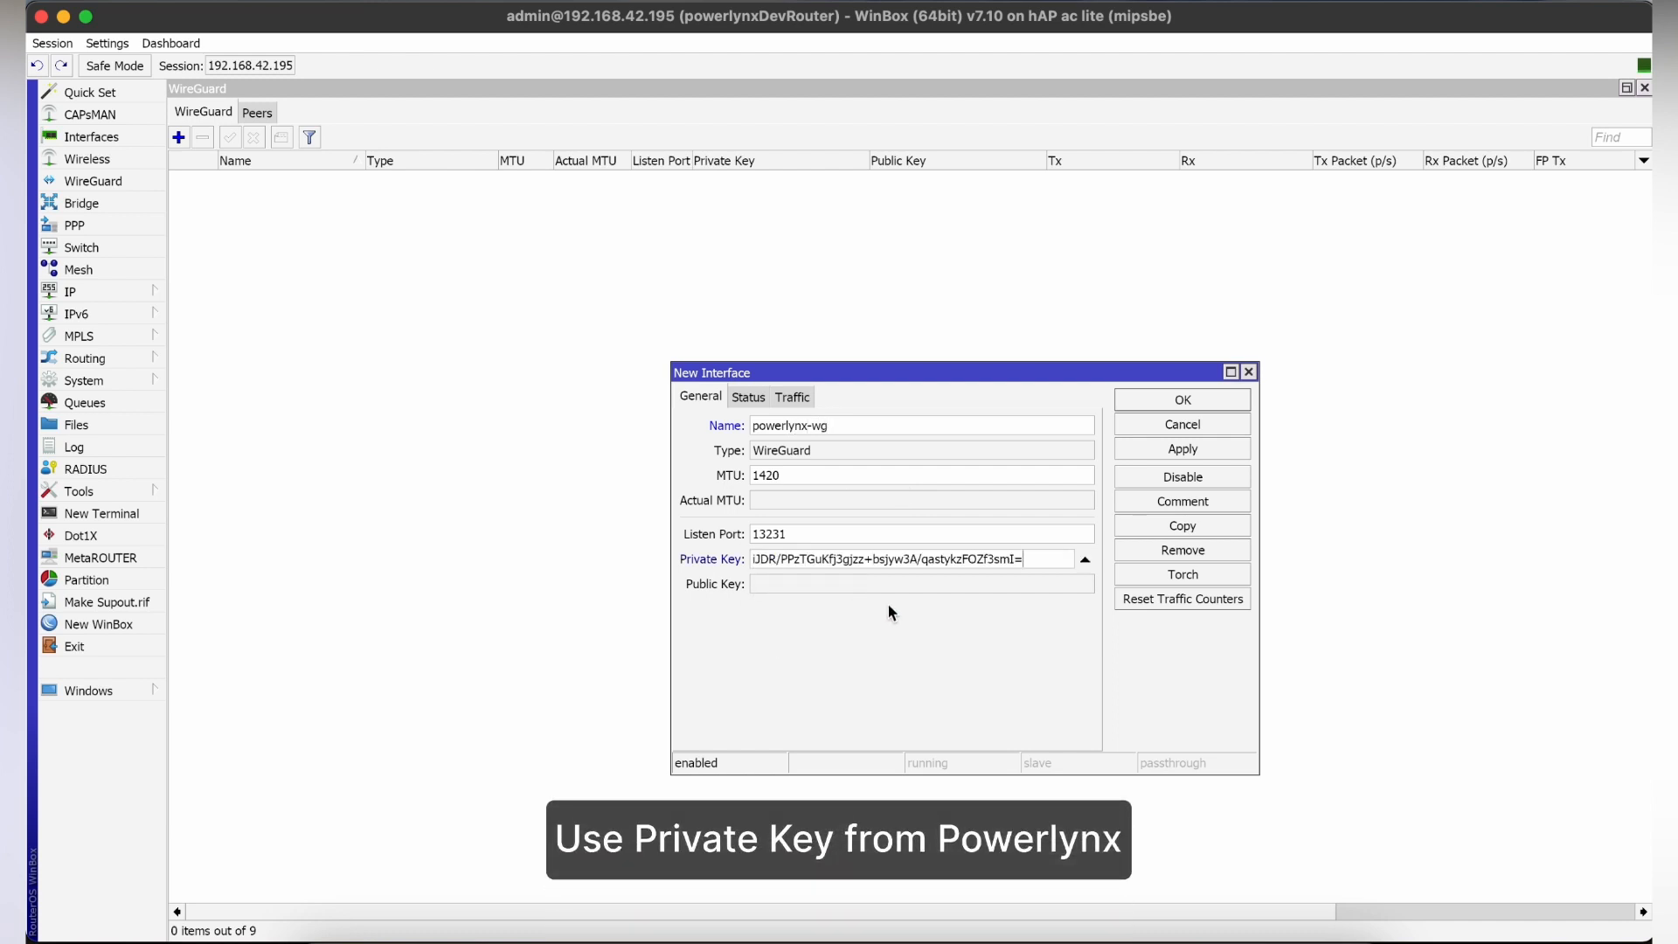
click(1192, 451)
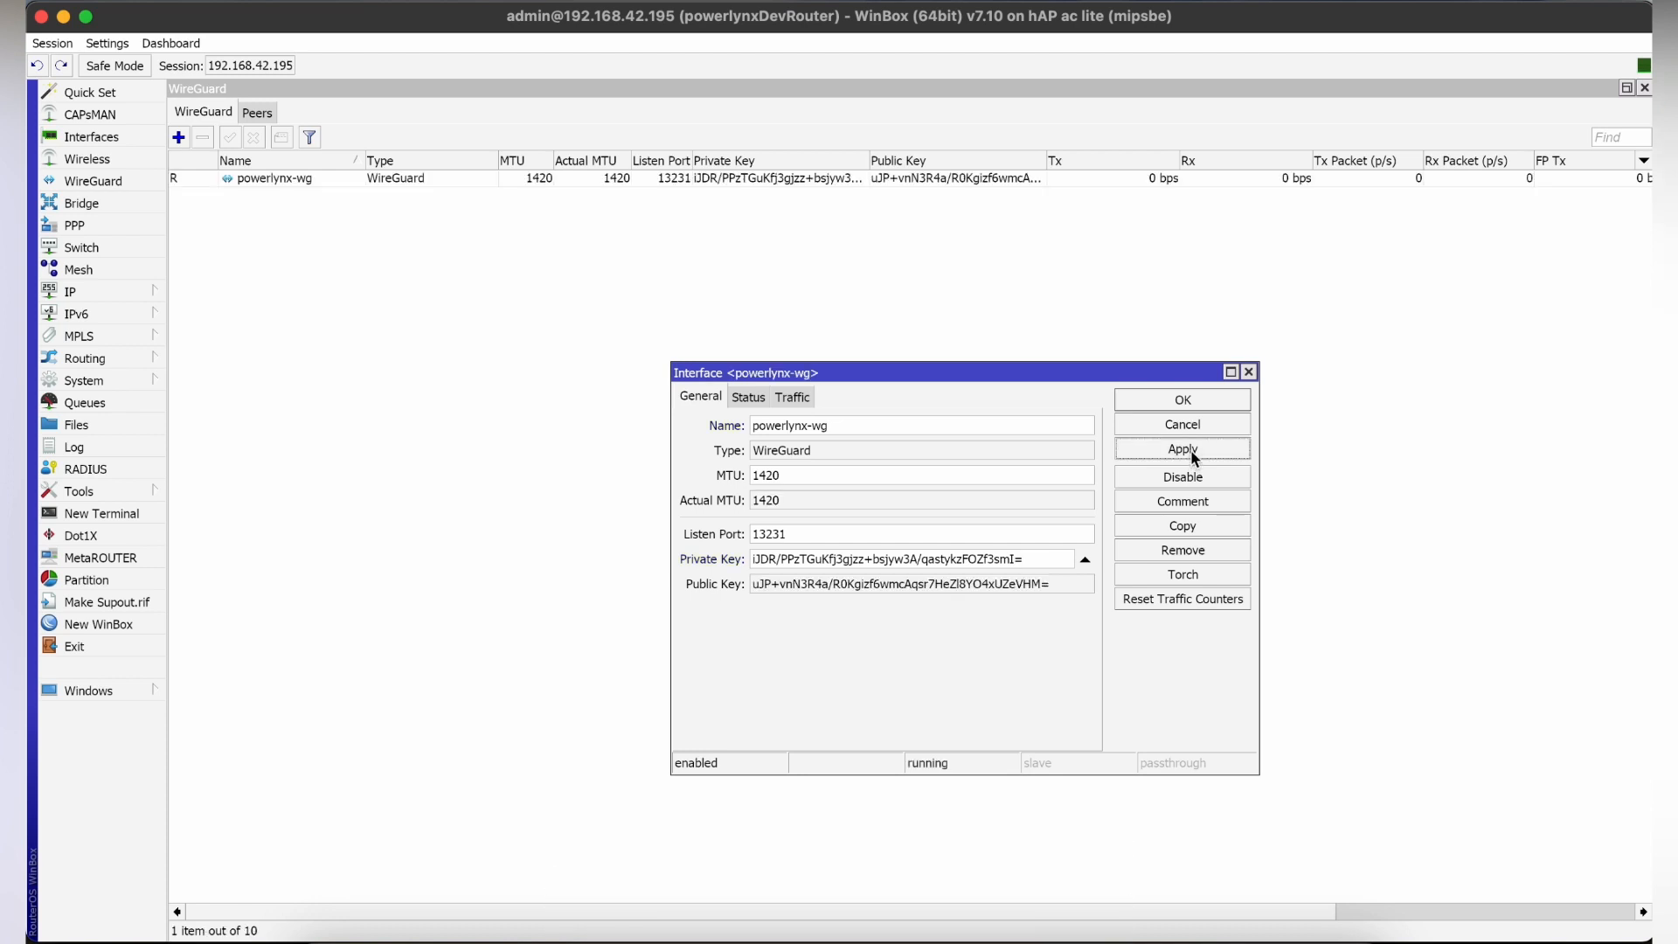
click(1195, 401)
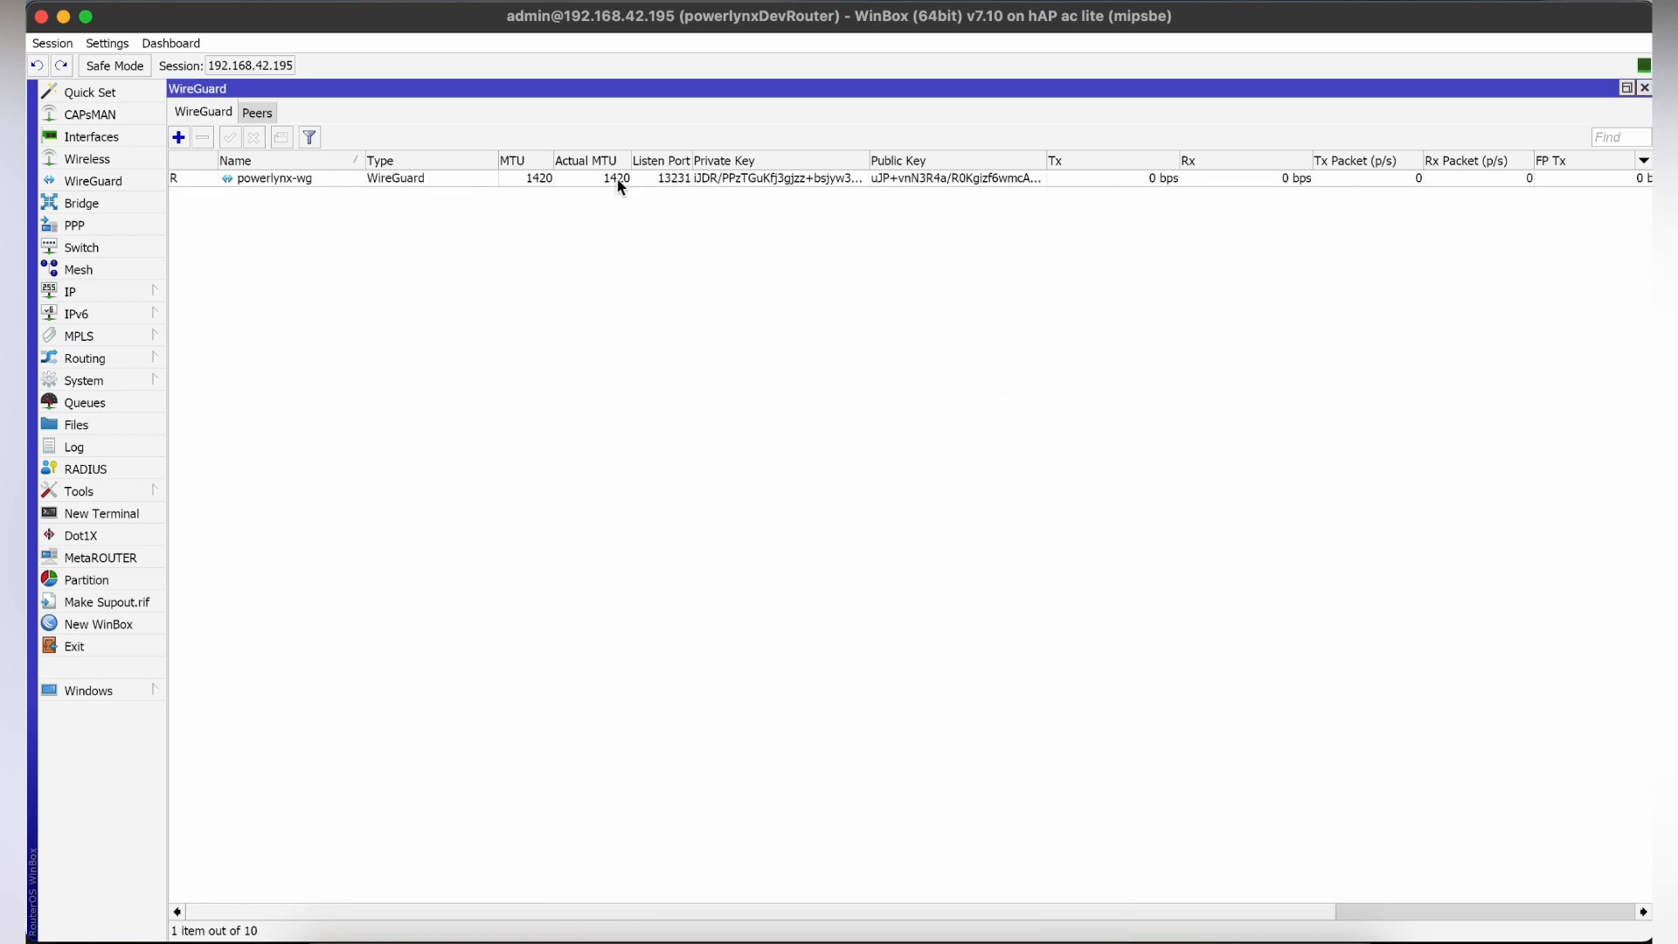
Copy the VPN server's public key from Powerlynx and paste it into a new WireGuard peer on powerlynx-wg in WinBox.
click(743, 938)
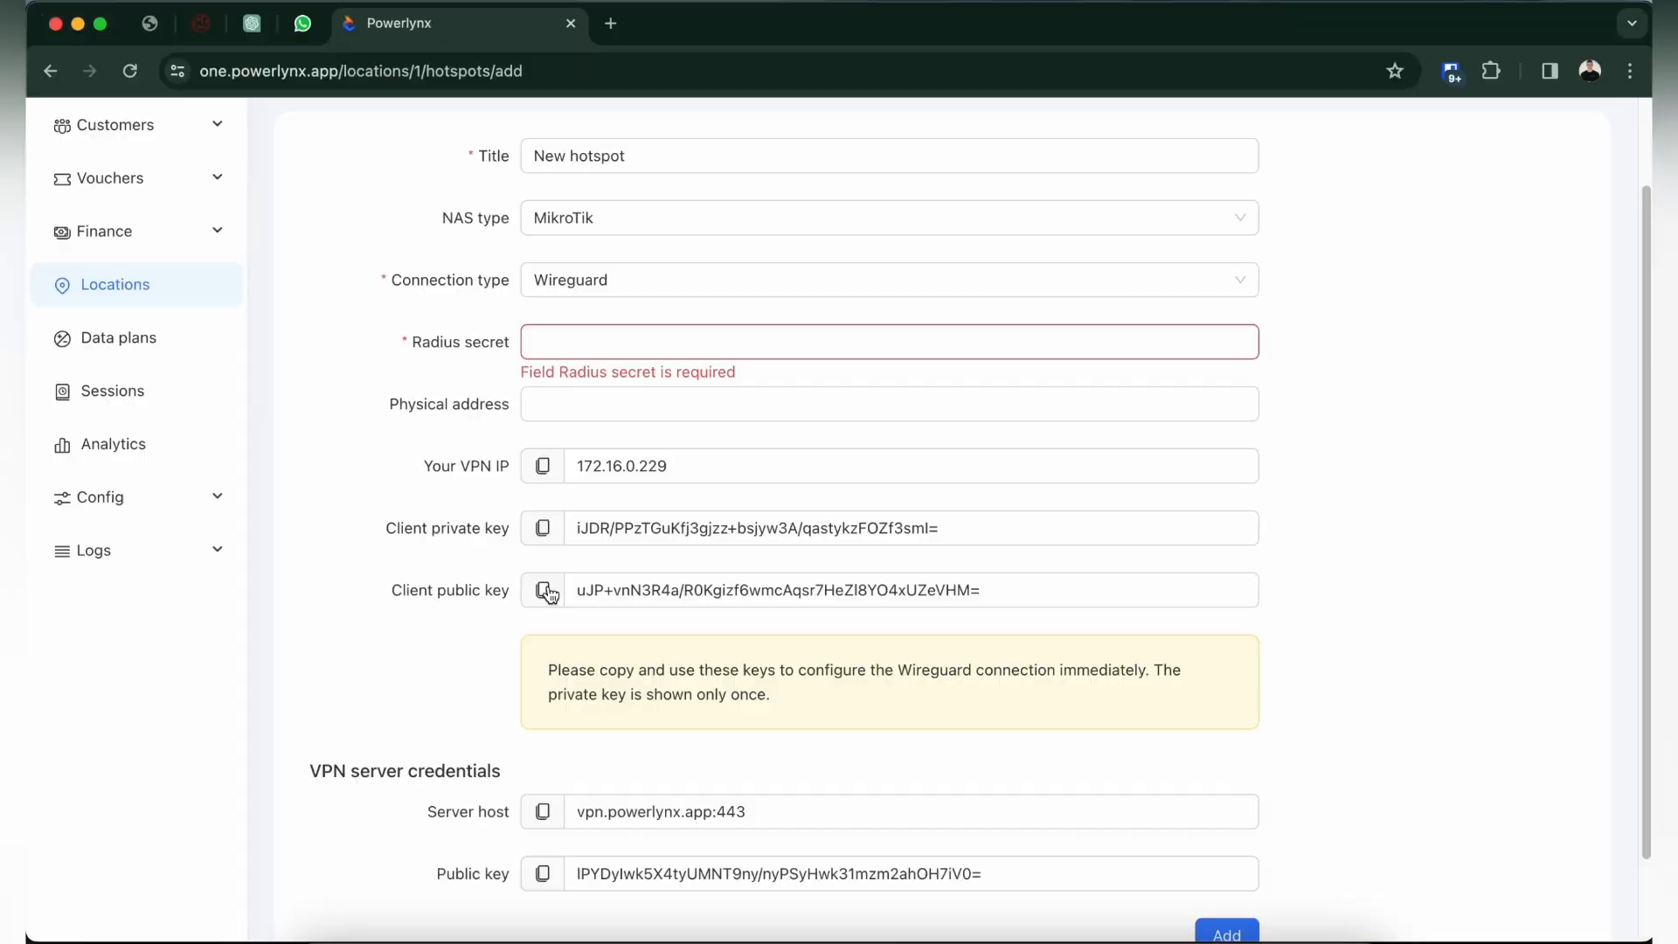
click(543, 876)
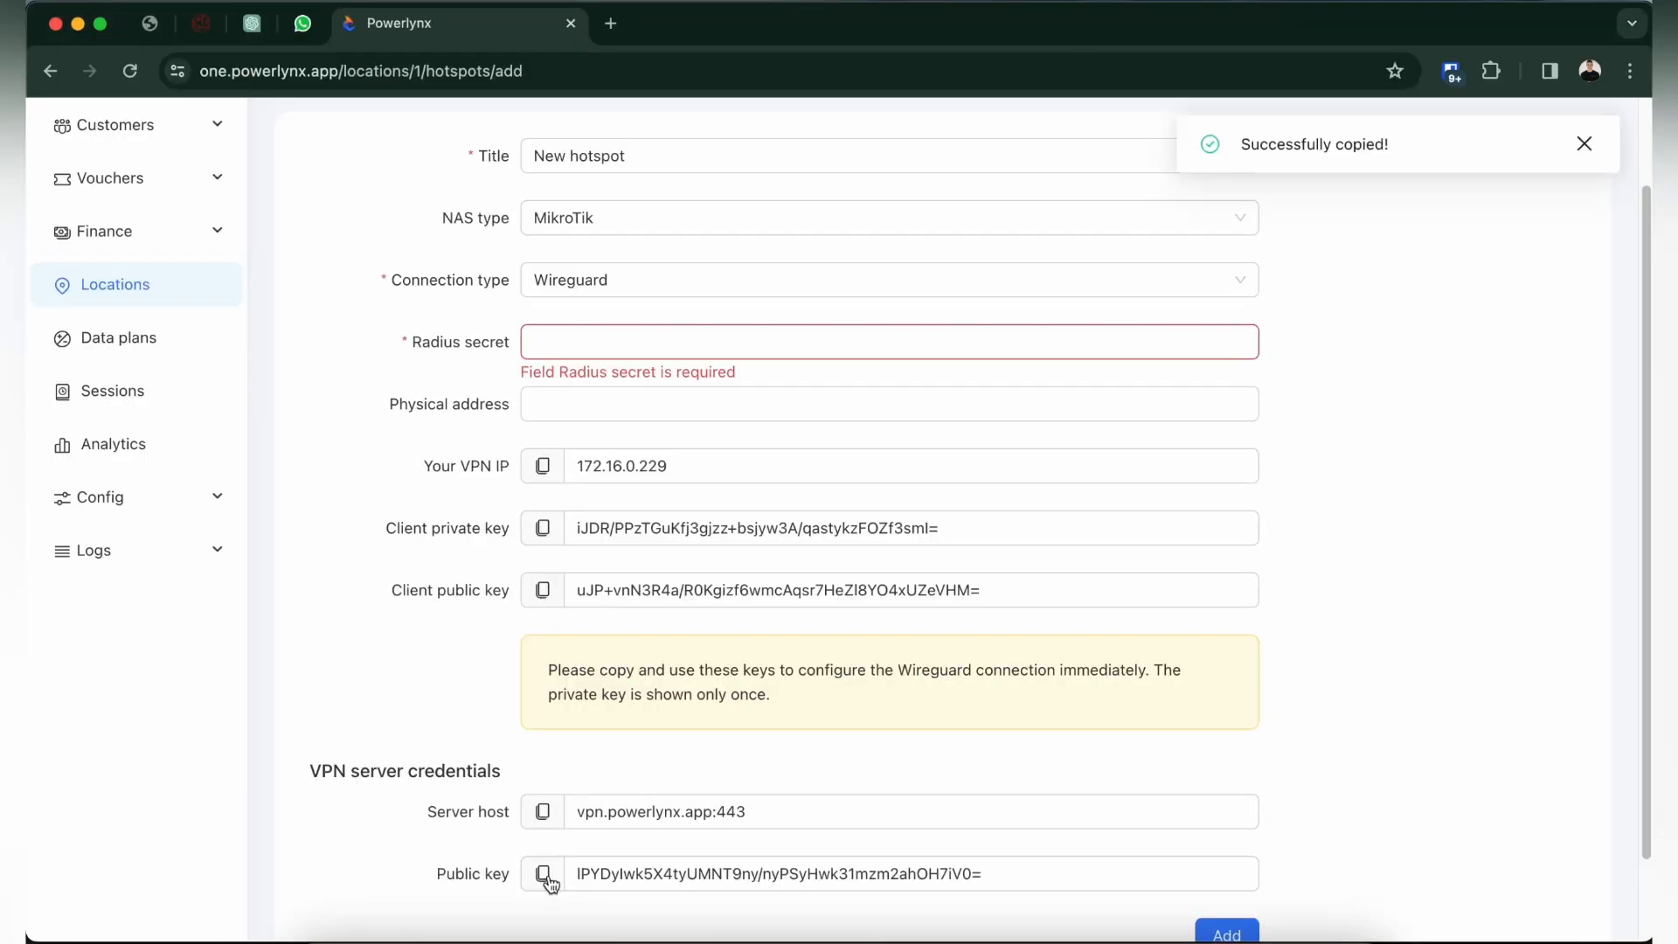
click(1153, 934)
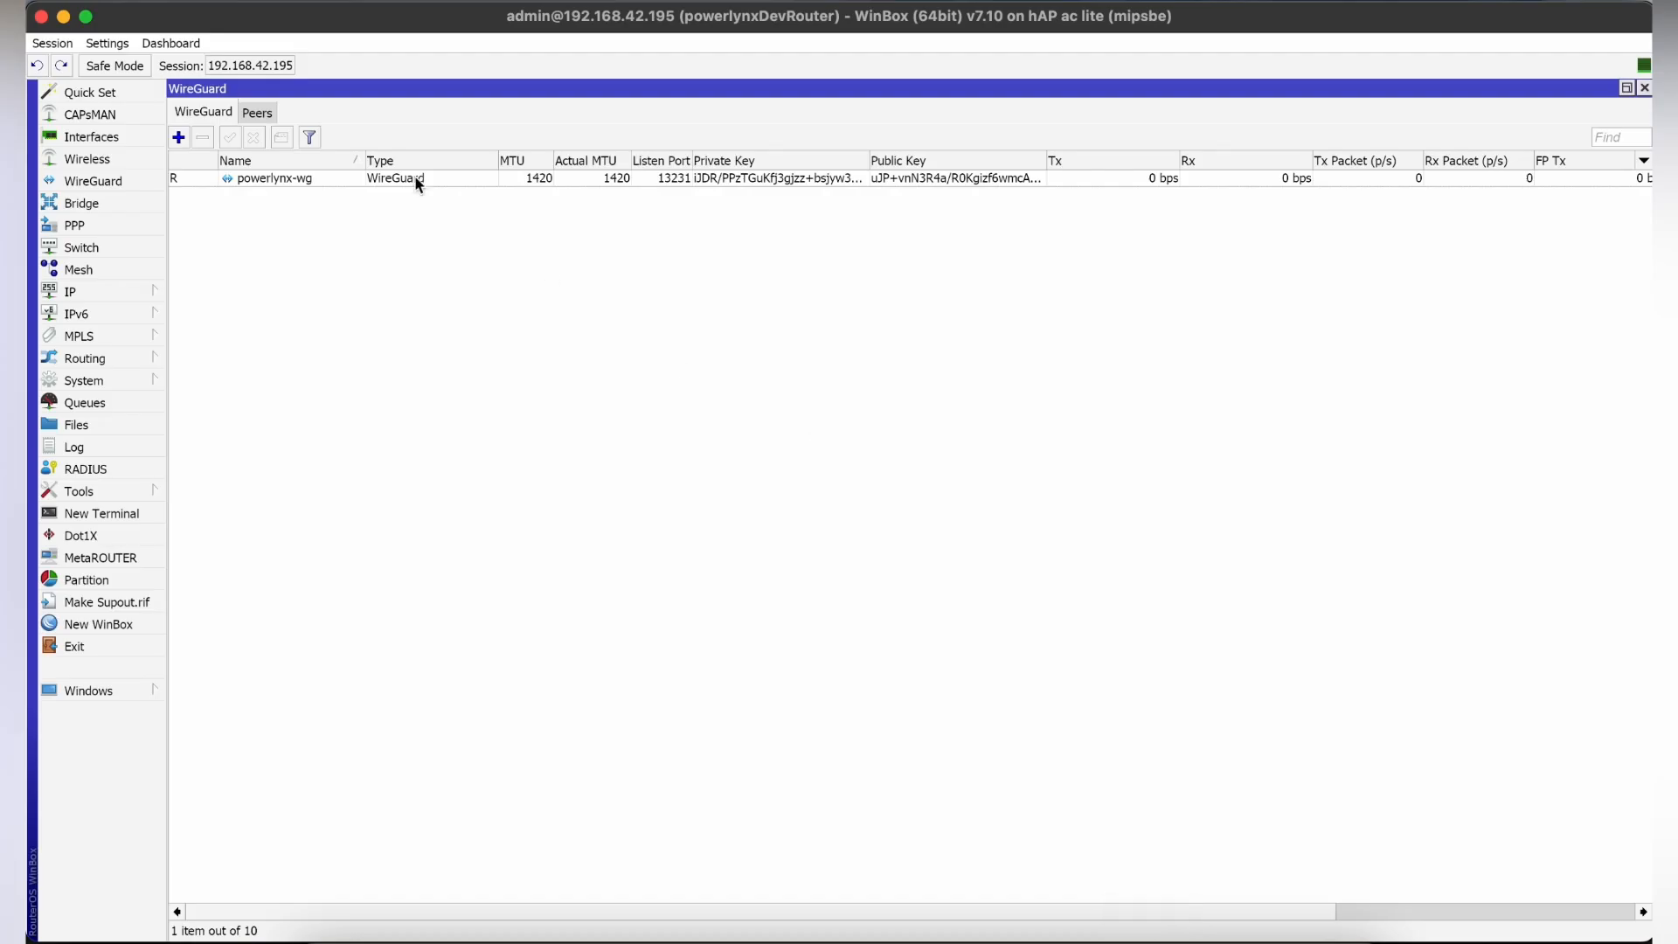
click(265, 113)
click(178, 137)
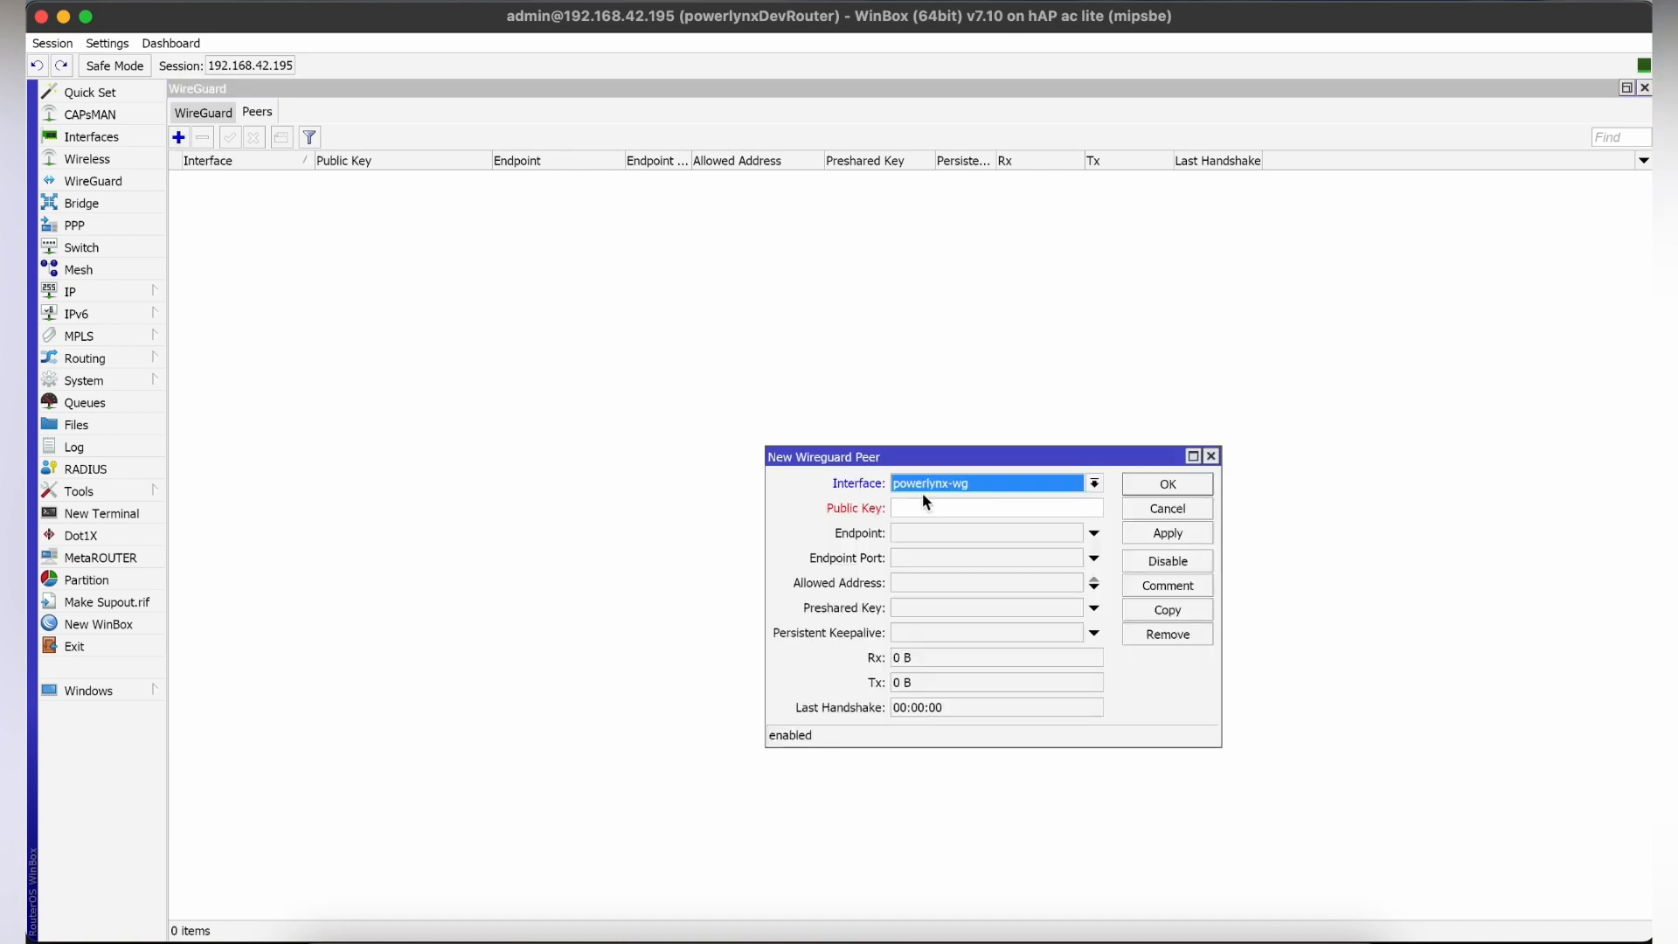
click(936, 508)
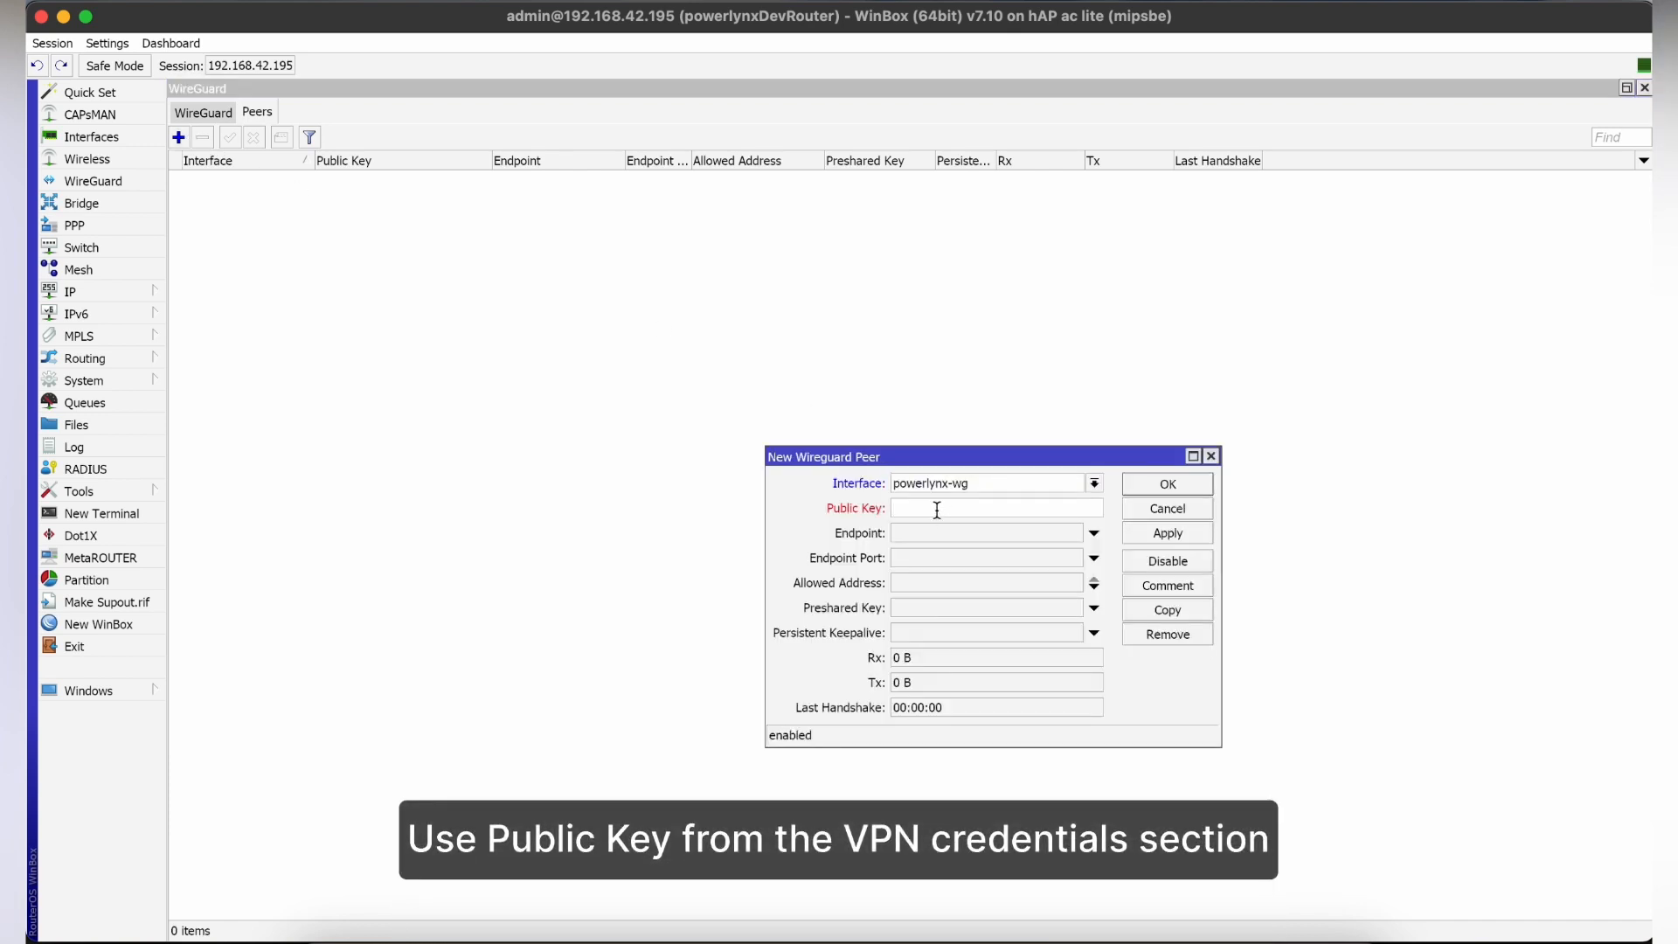
key(super+v)
Set the new peer's endpoint to vpn.powerlynx.app and its endpoint port to 443.
click(947, 532)
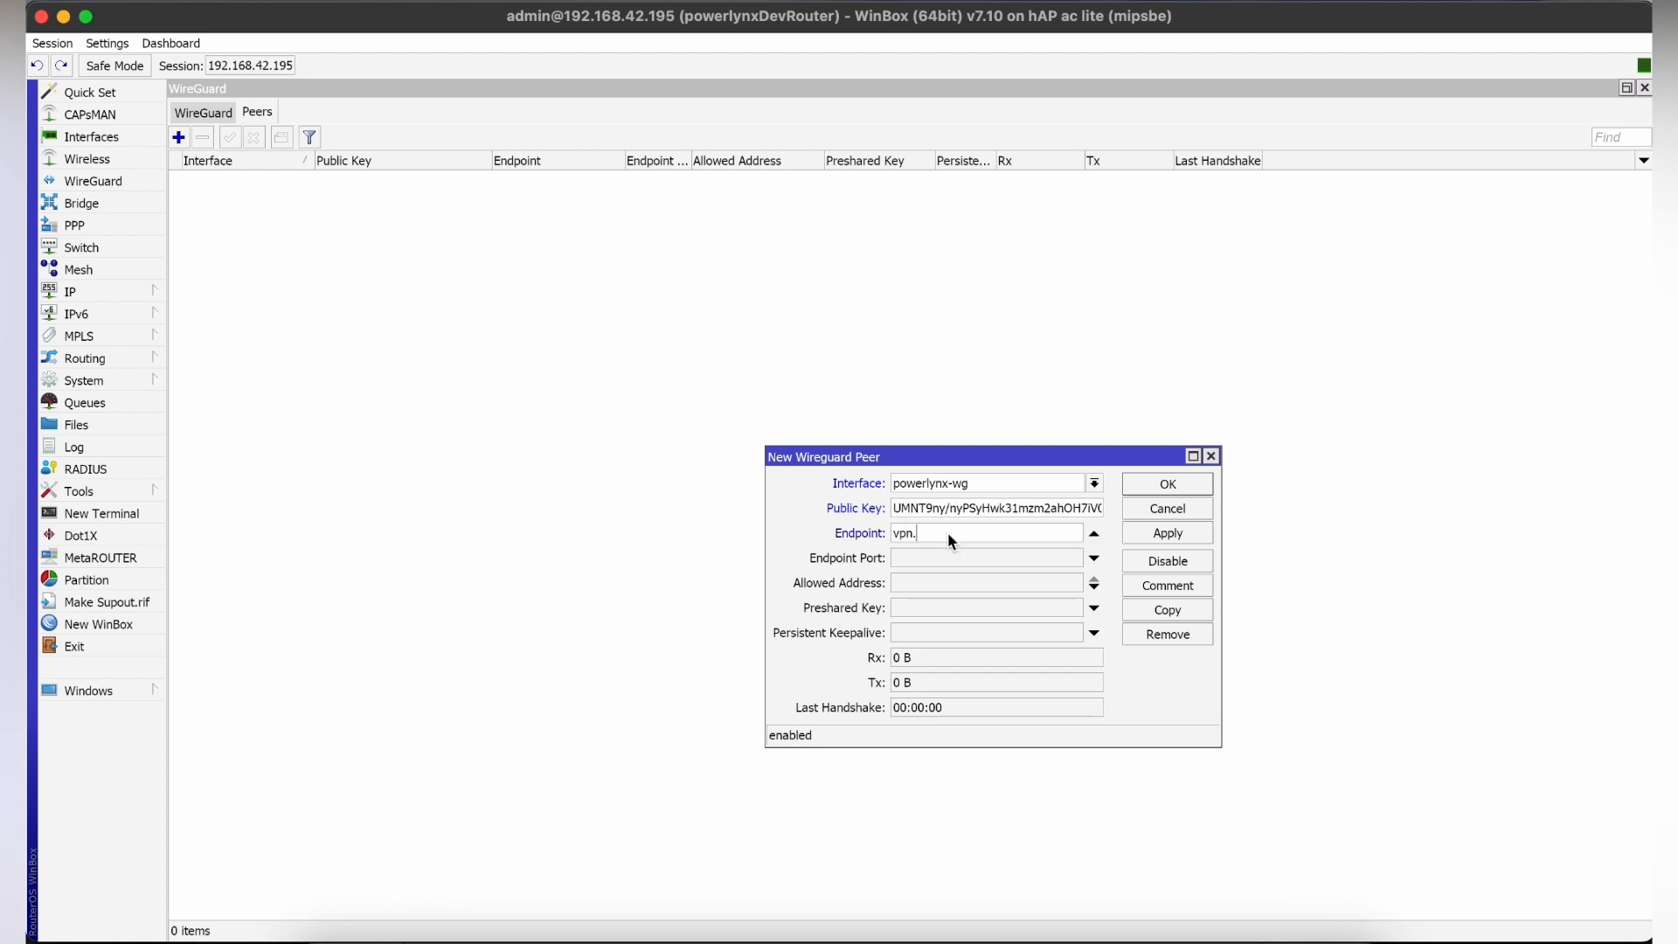
text(vpn.powerlynx.app)
key(Tab)
text(4)
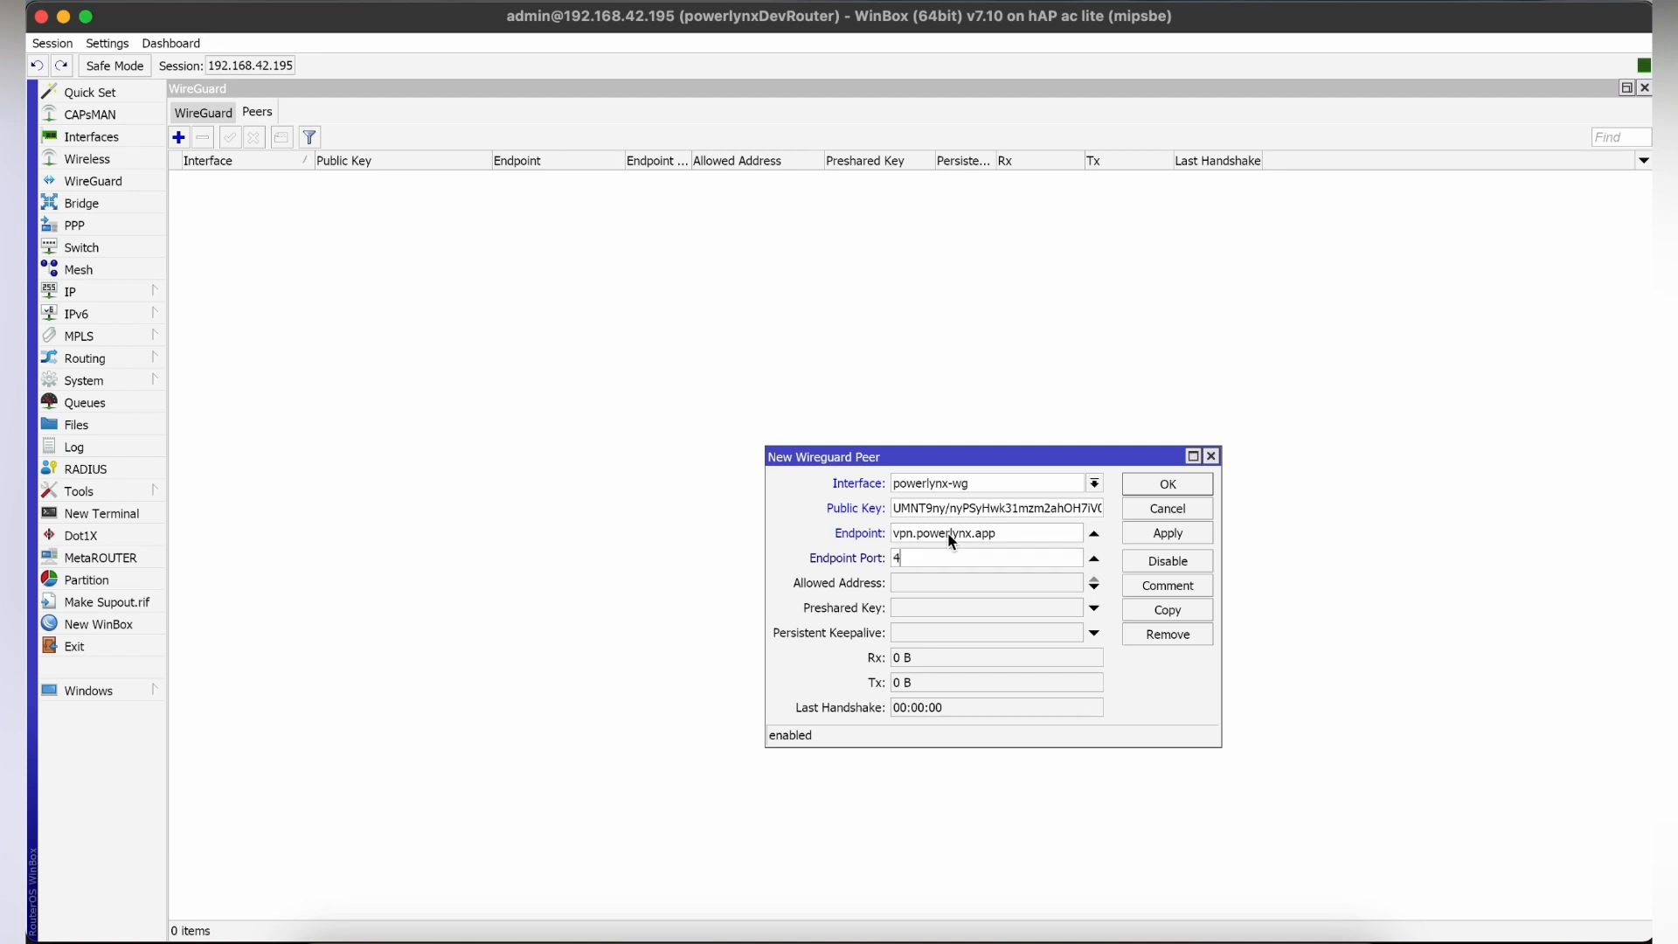
Give the peer the allowed address 172.16.0.0/12 and a persistent keepalive of 00:00:15, and save it.
key(Tab)
text(17)
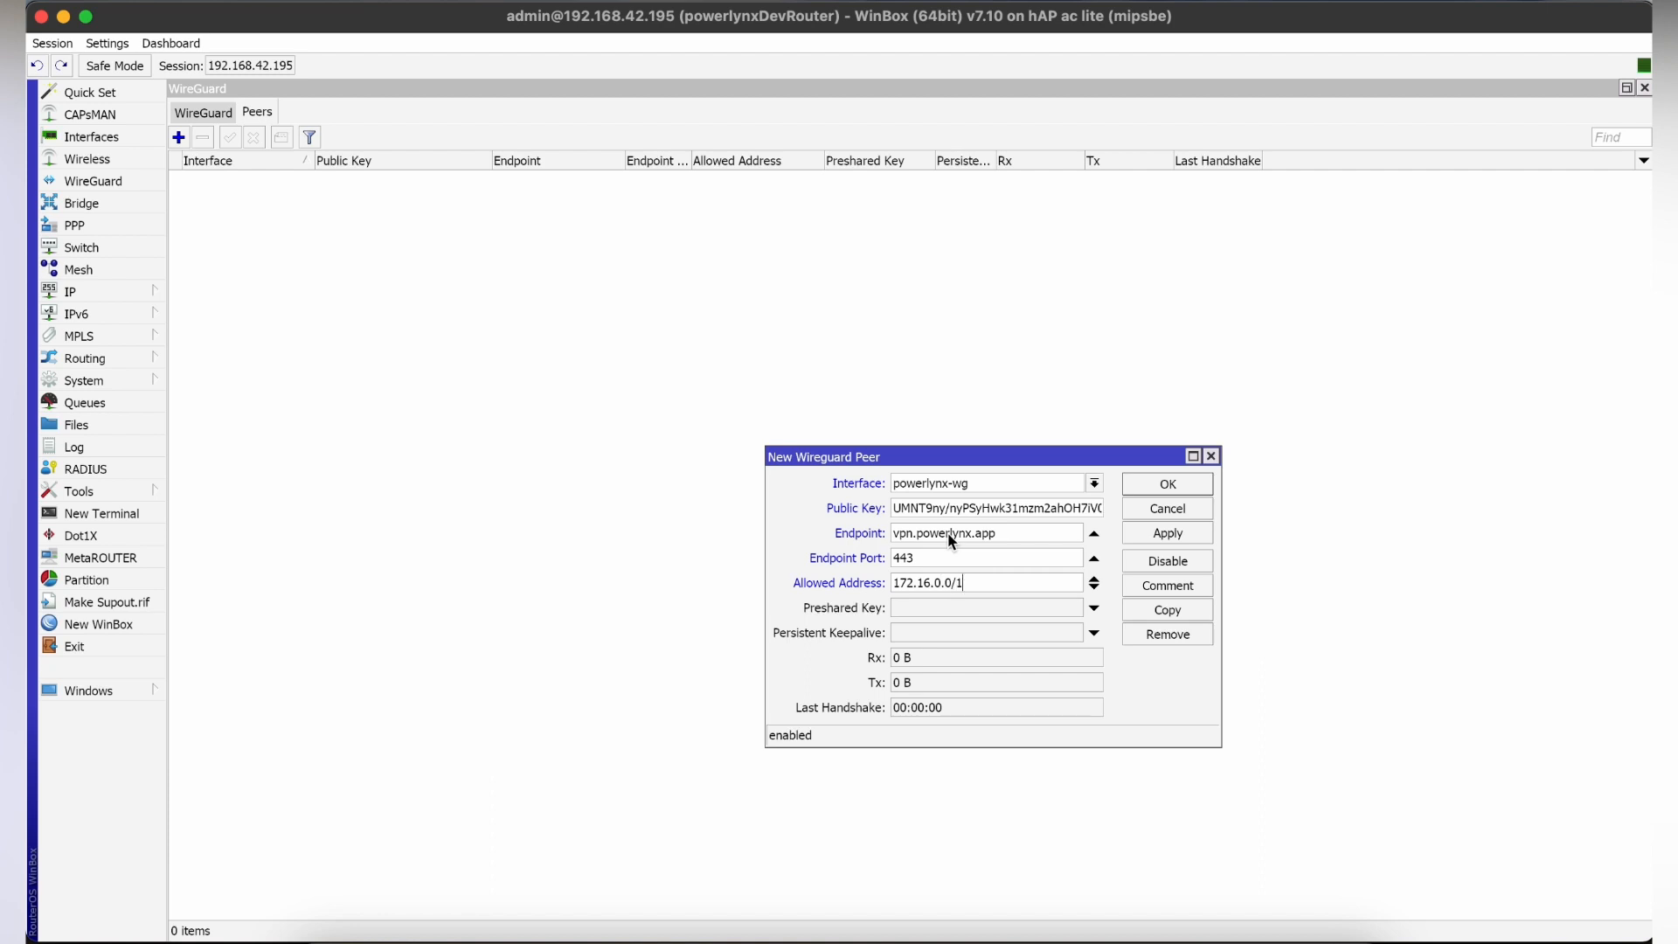
key(Tab)
key(Tab)
text(00:00:15)
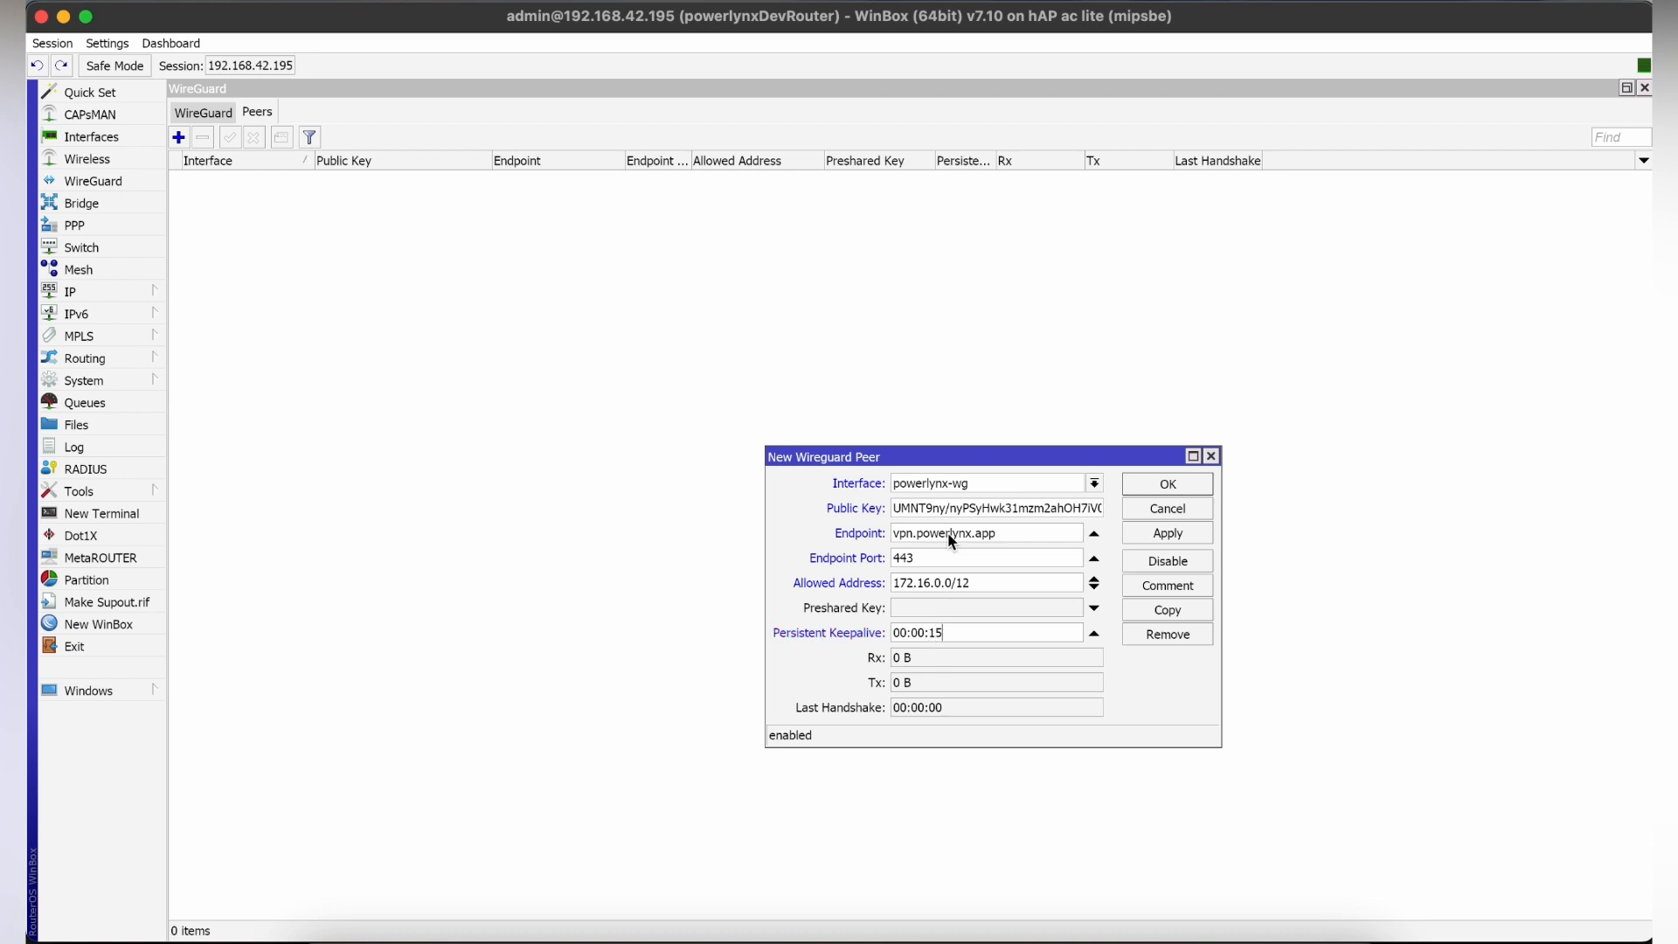
click(1169, 533)
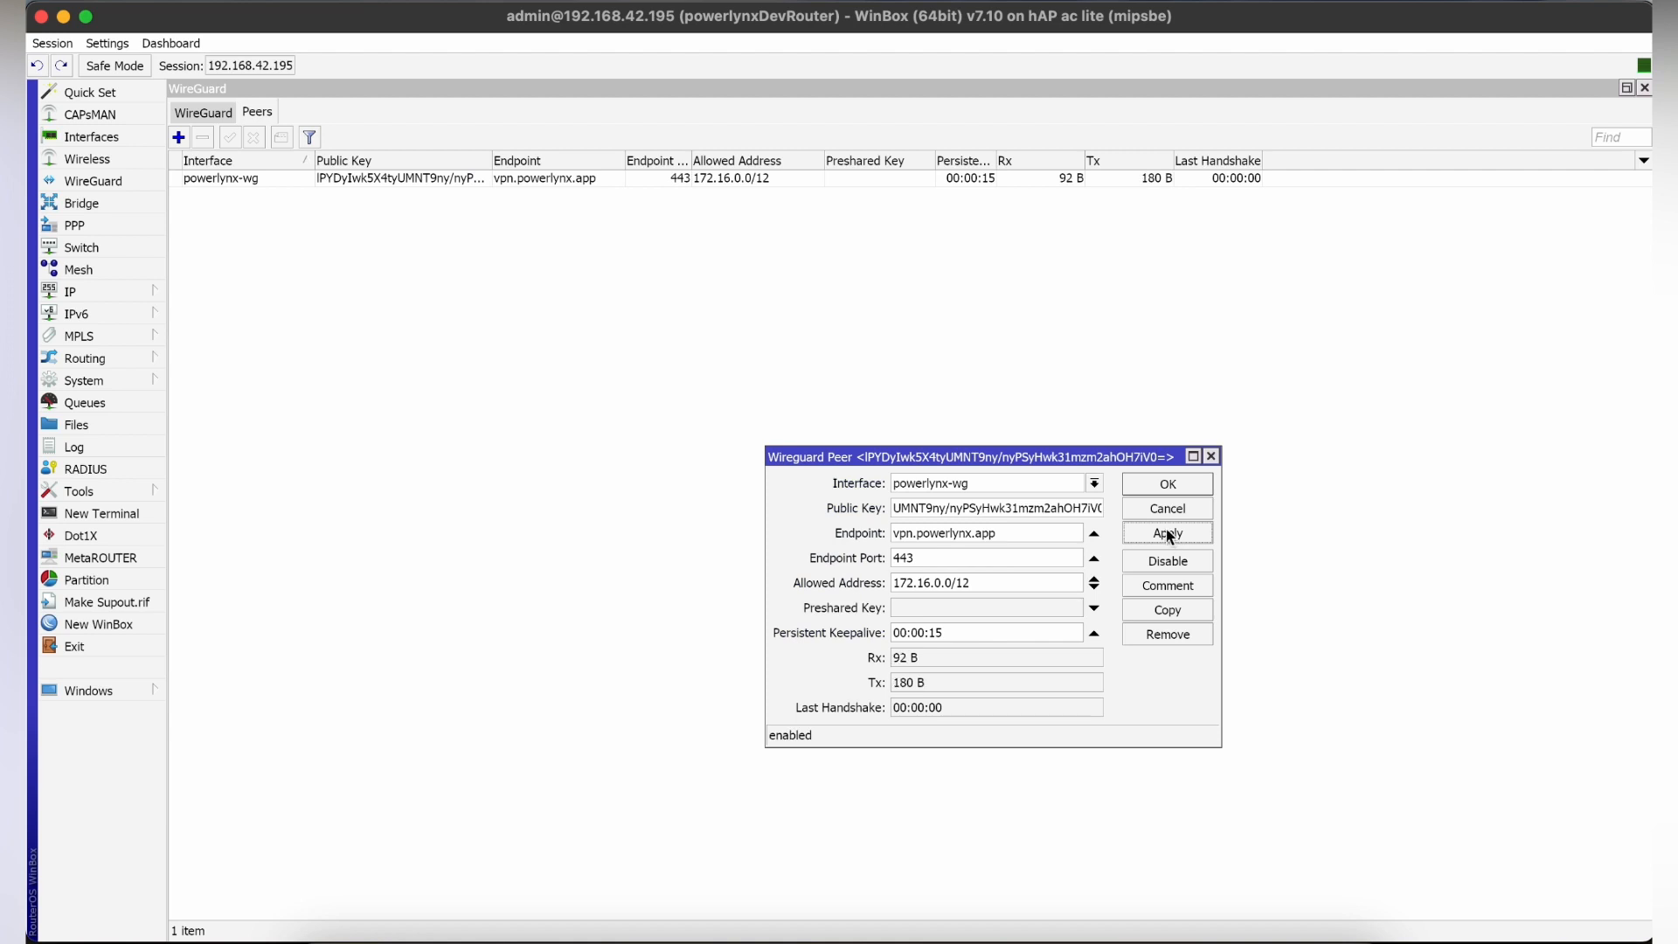
click(1167, 485)
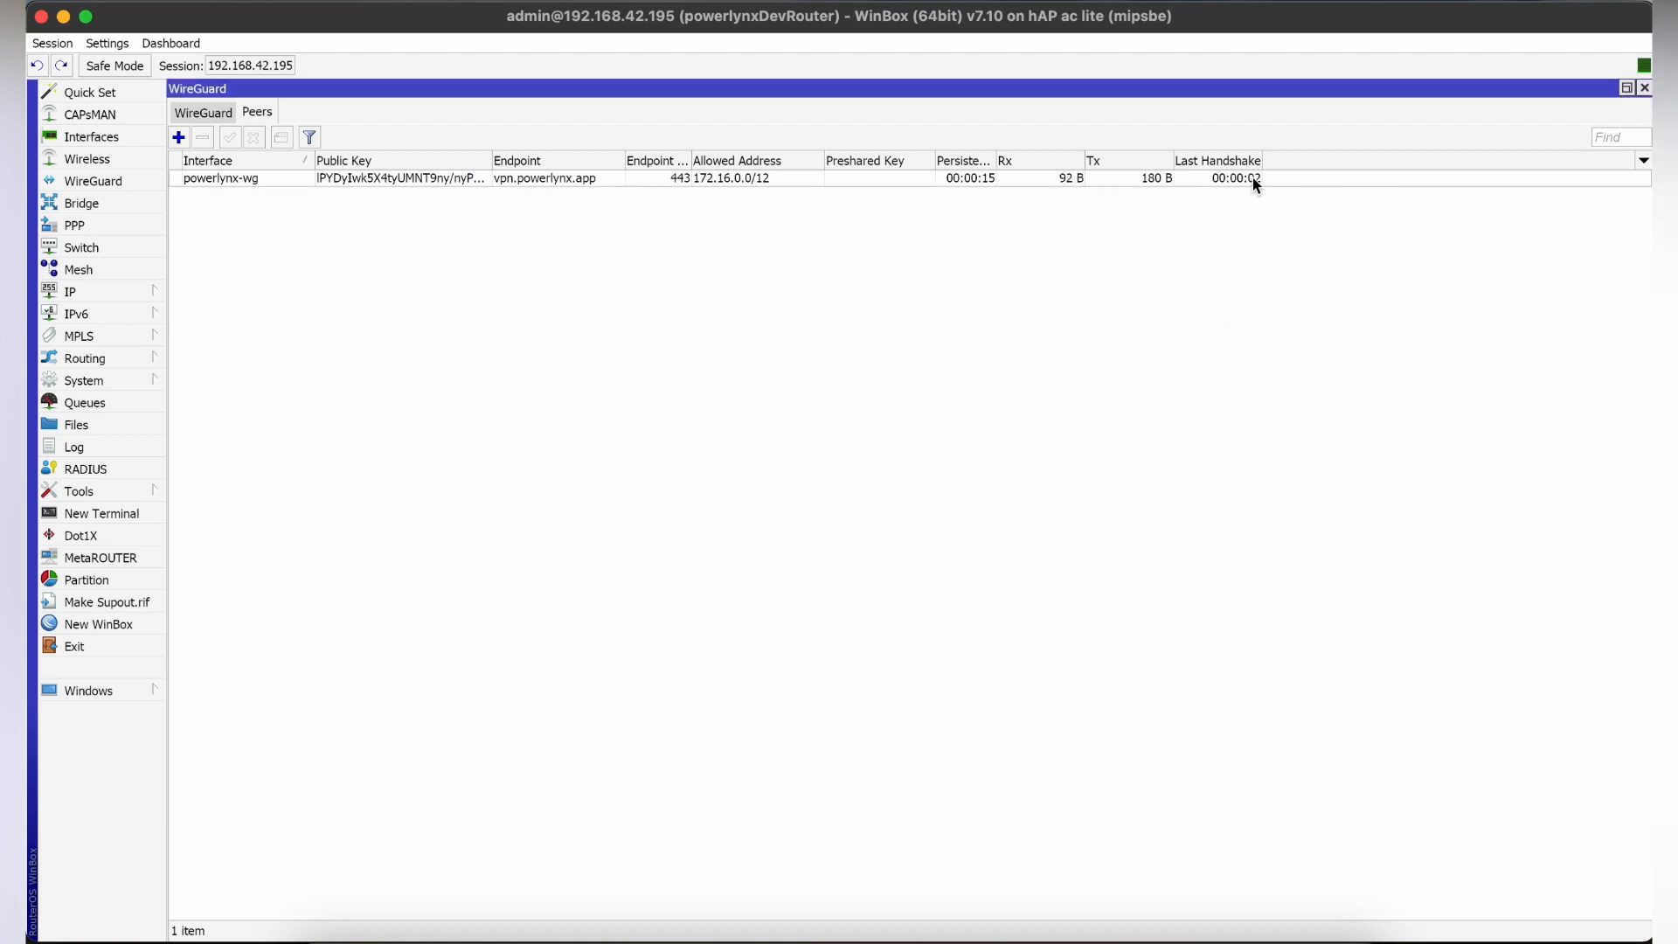
click(1255, 181)
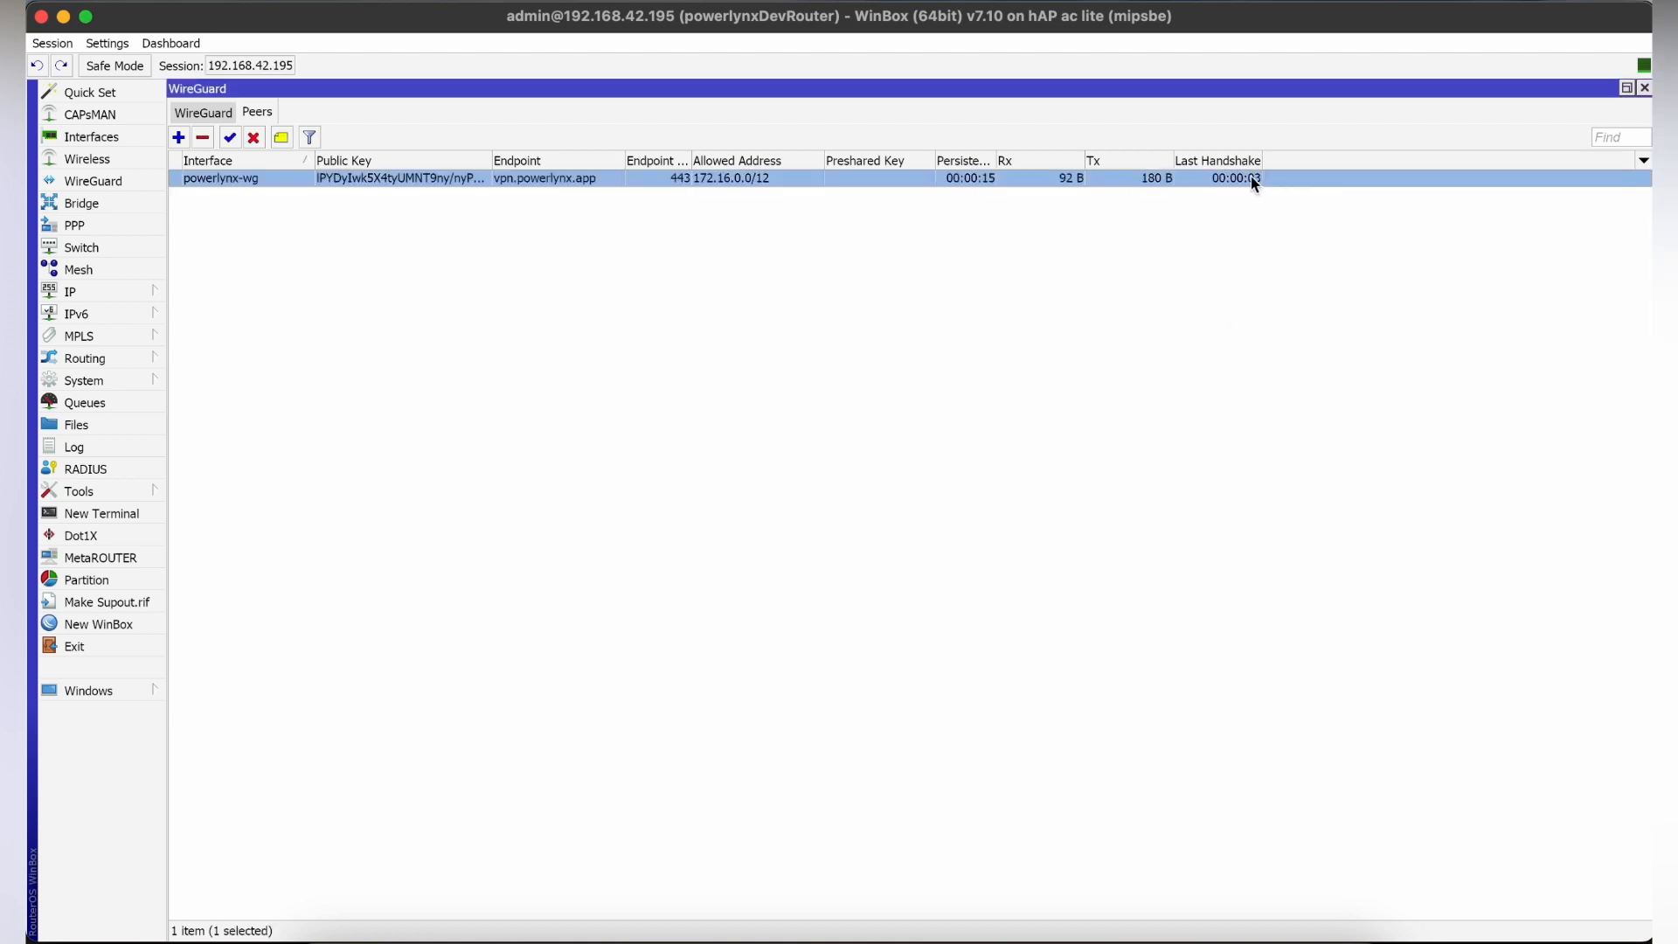
Start a new IP address entry on the router assigned to the powerlynx-wg interface.
click(94, 288)
click(205, 315)
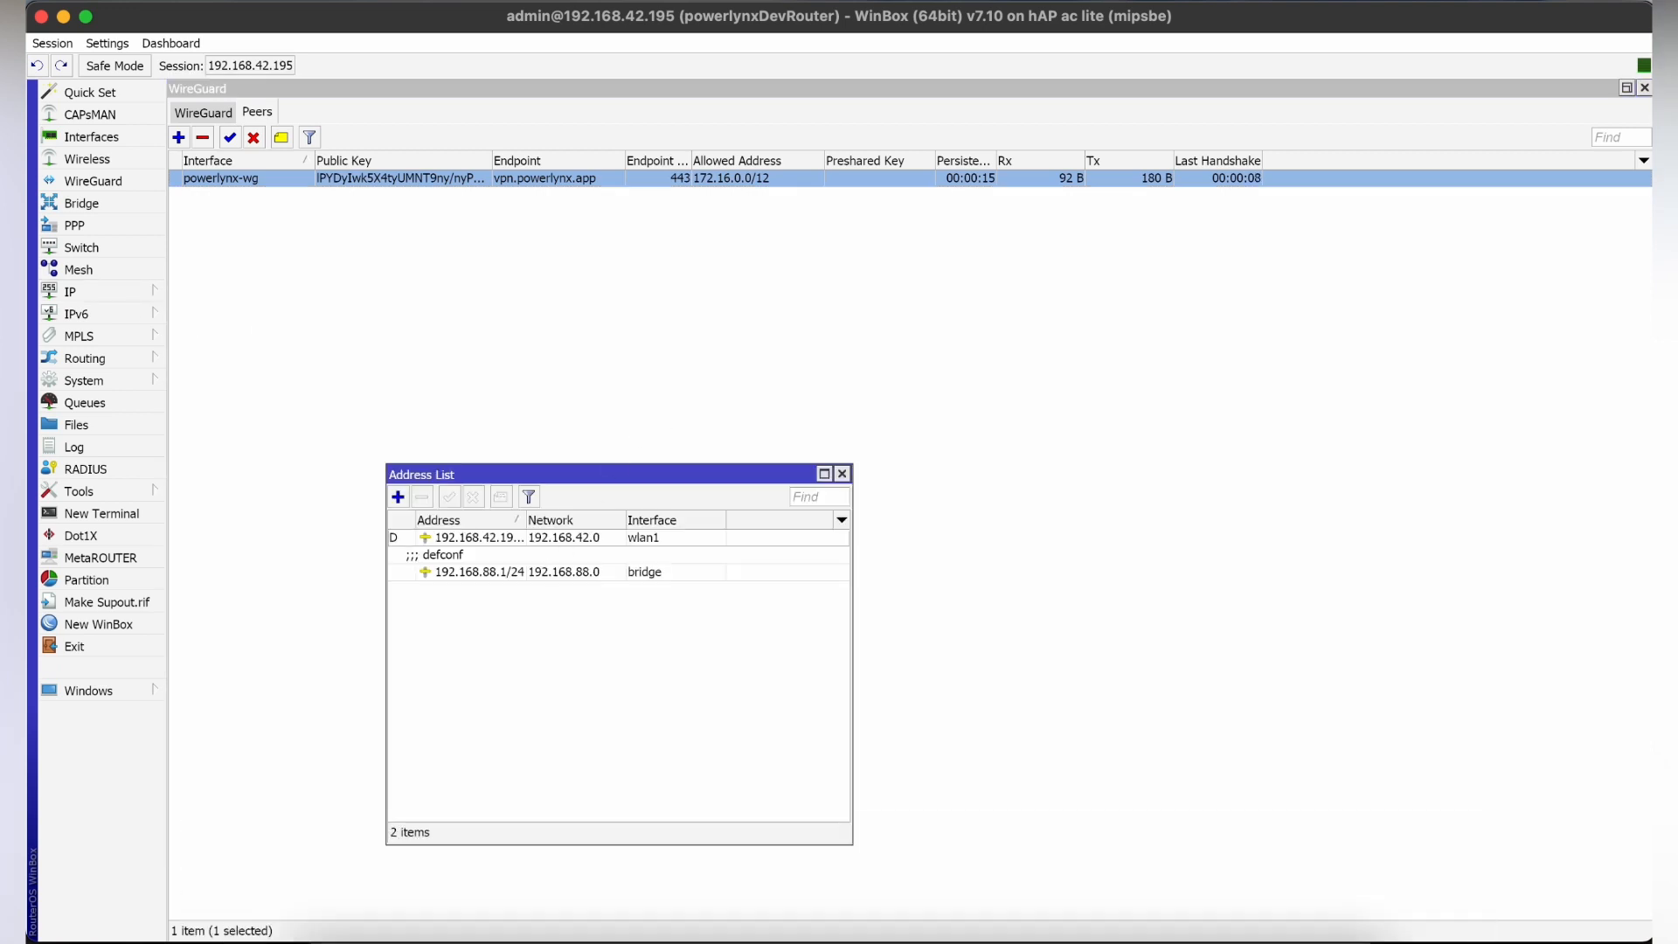
click(399, 497)
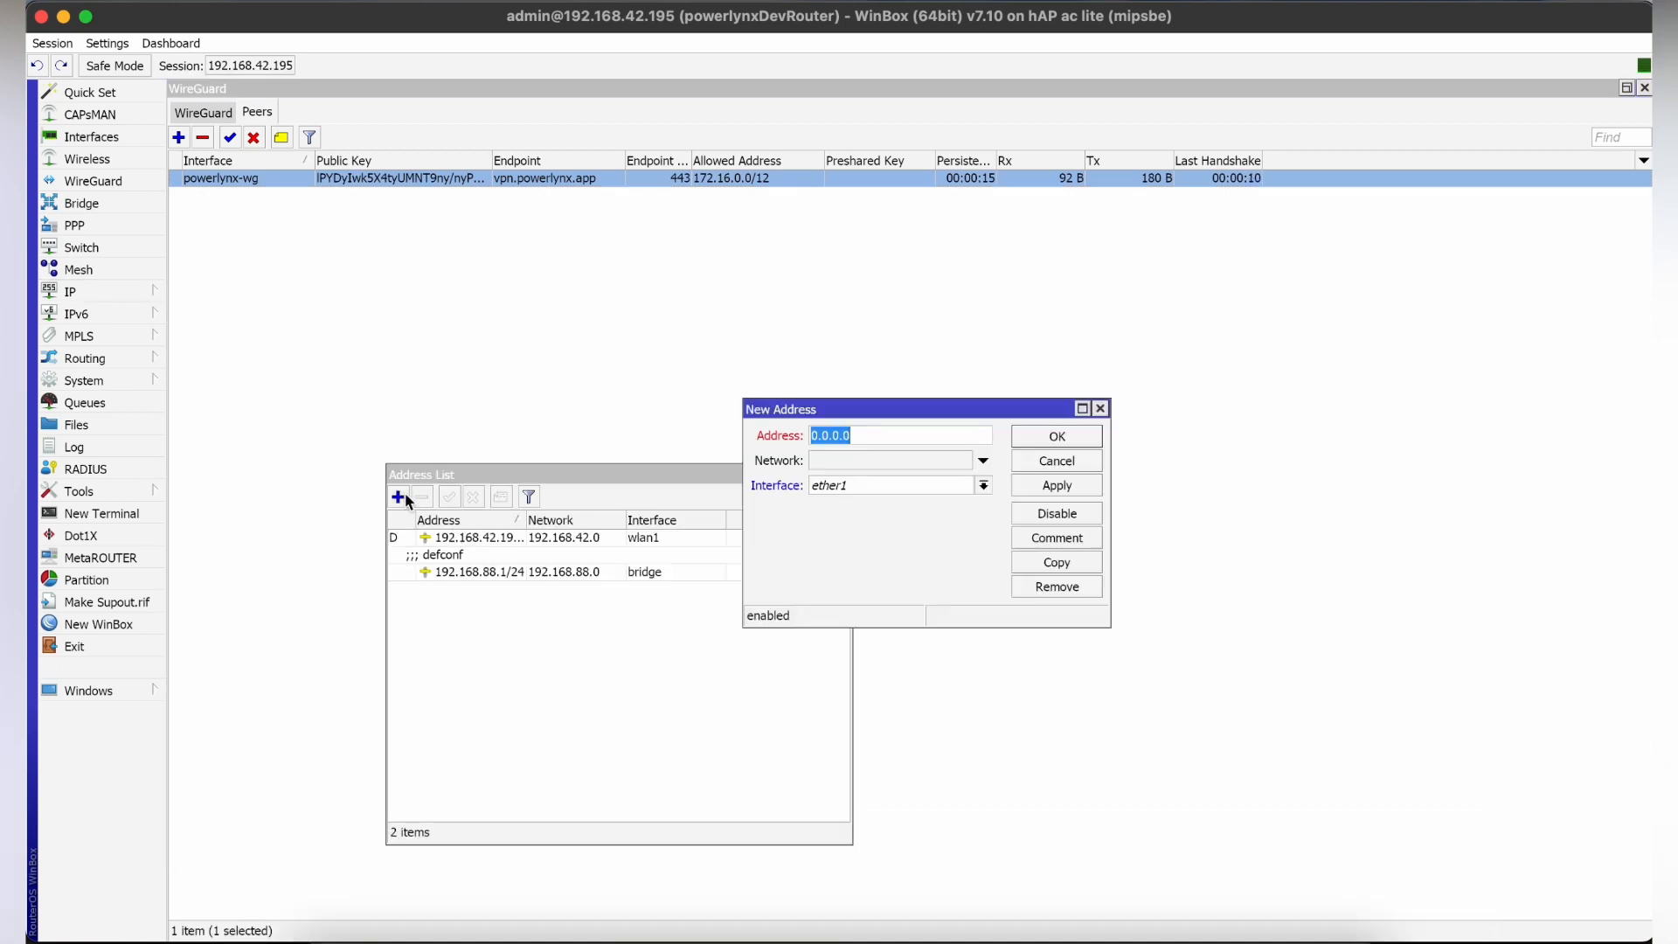
click(867, 485)
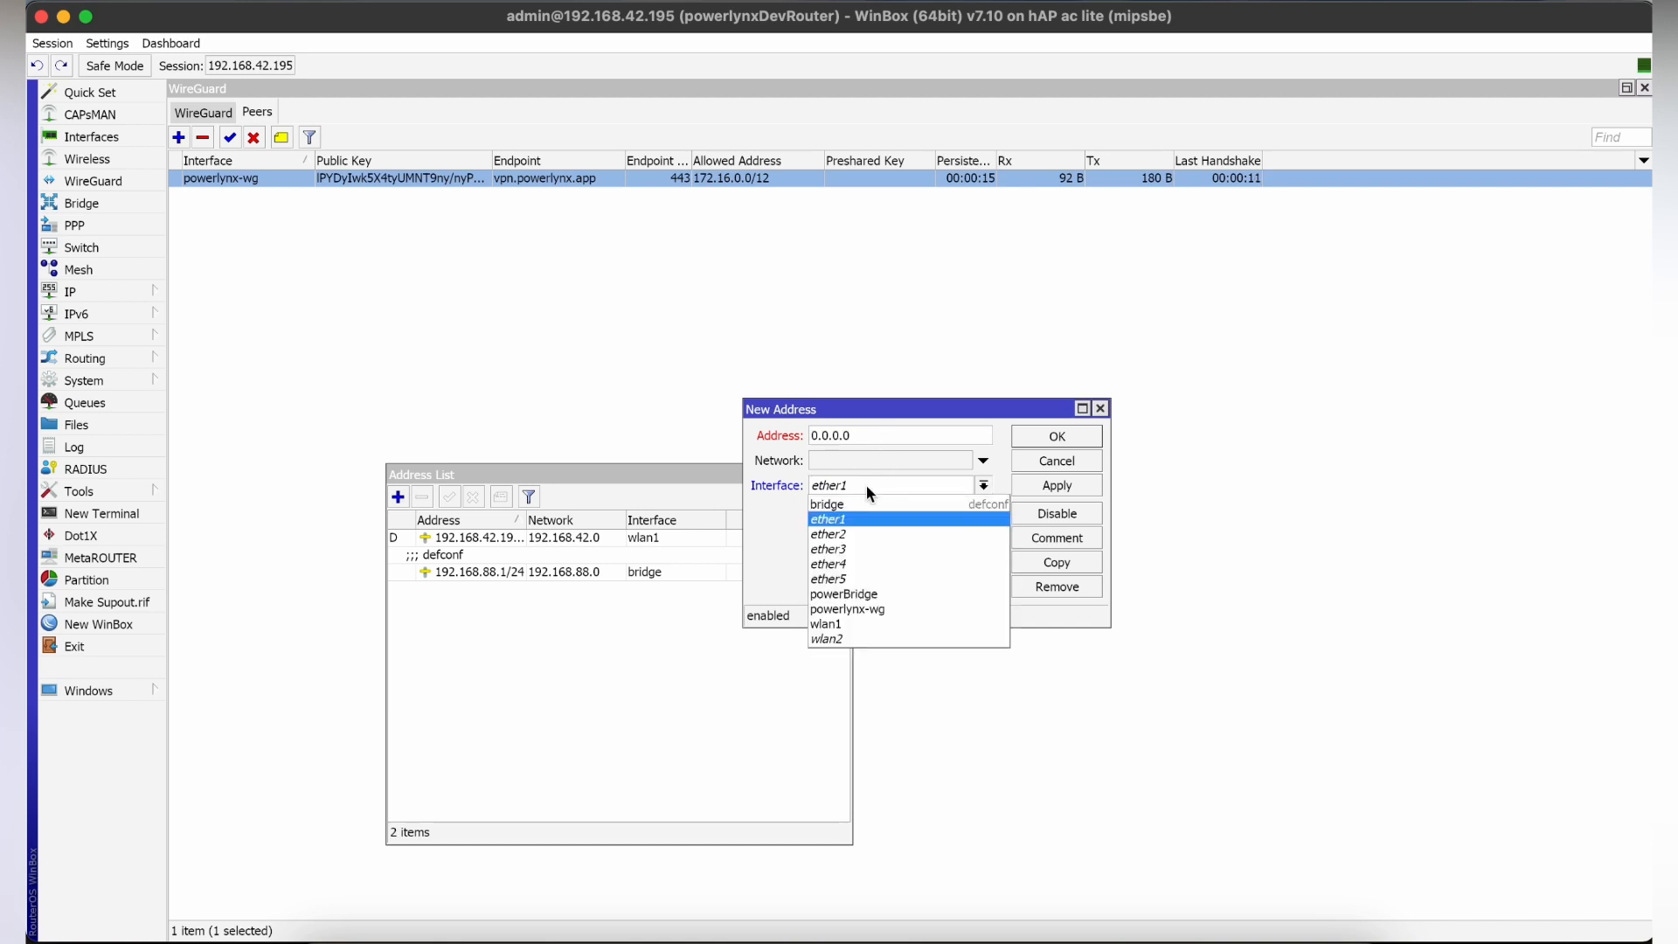
click(865, 609)
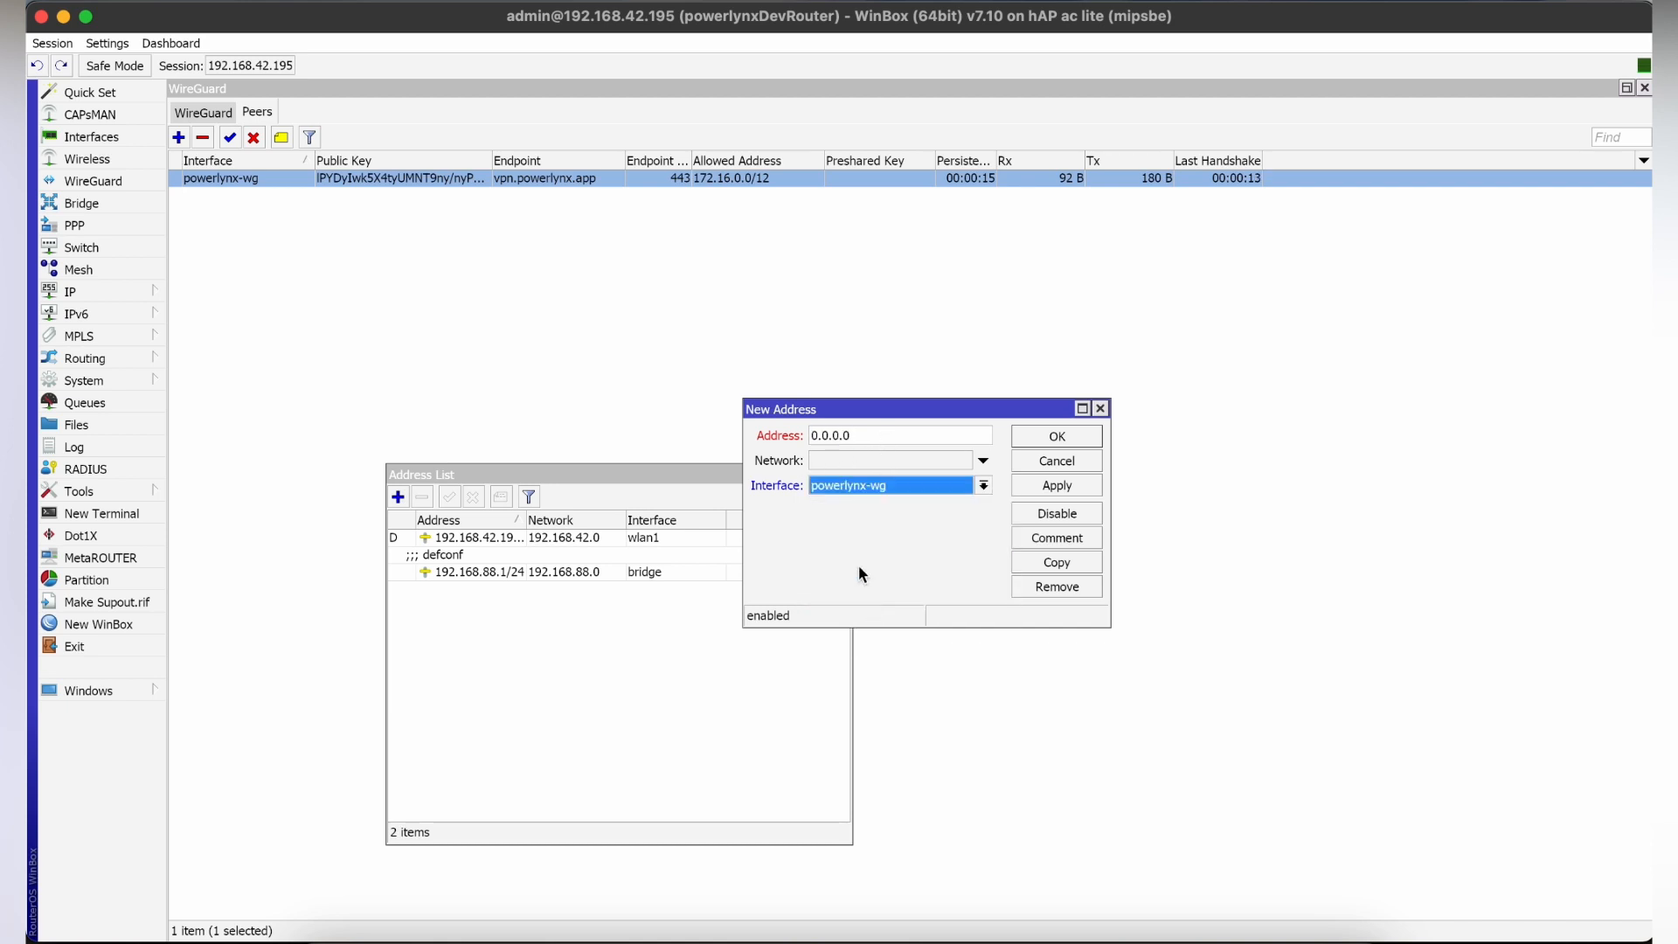
Copy the VPN IP from Powerlynx and set the new router address to 172.16.0.229/12.
click(871, 436)
text(172.16.0.)
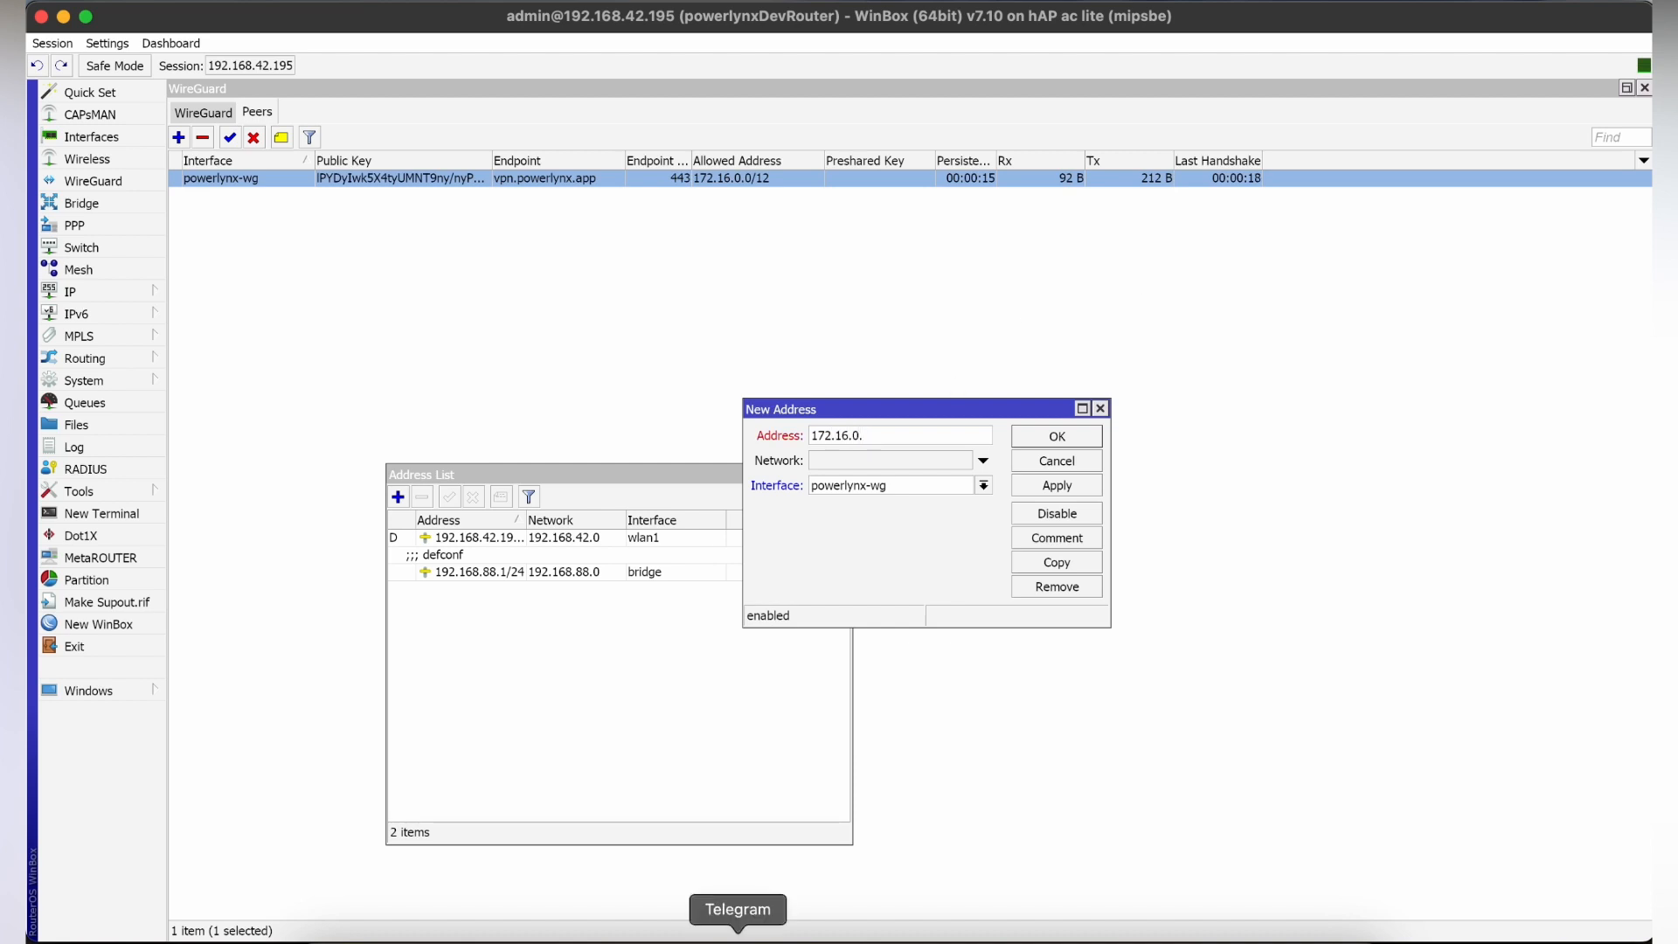
click(846, 924)
drag(697, 467, 640, 468)
click(1213, 928)
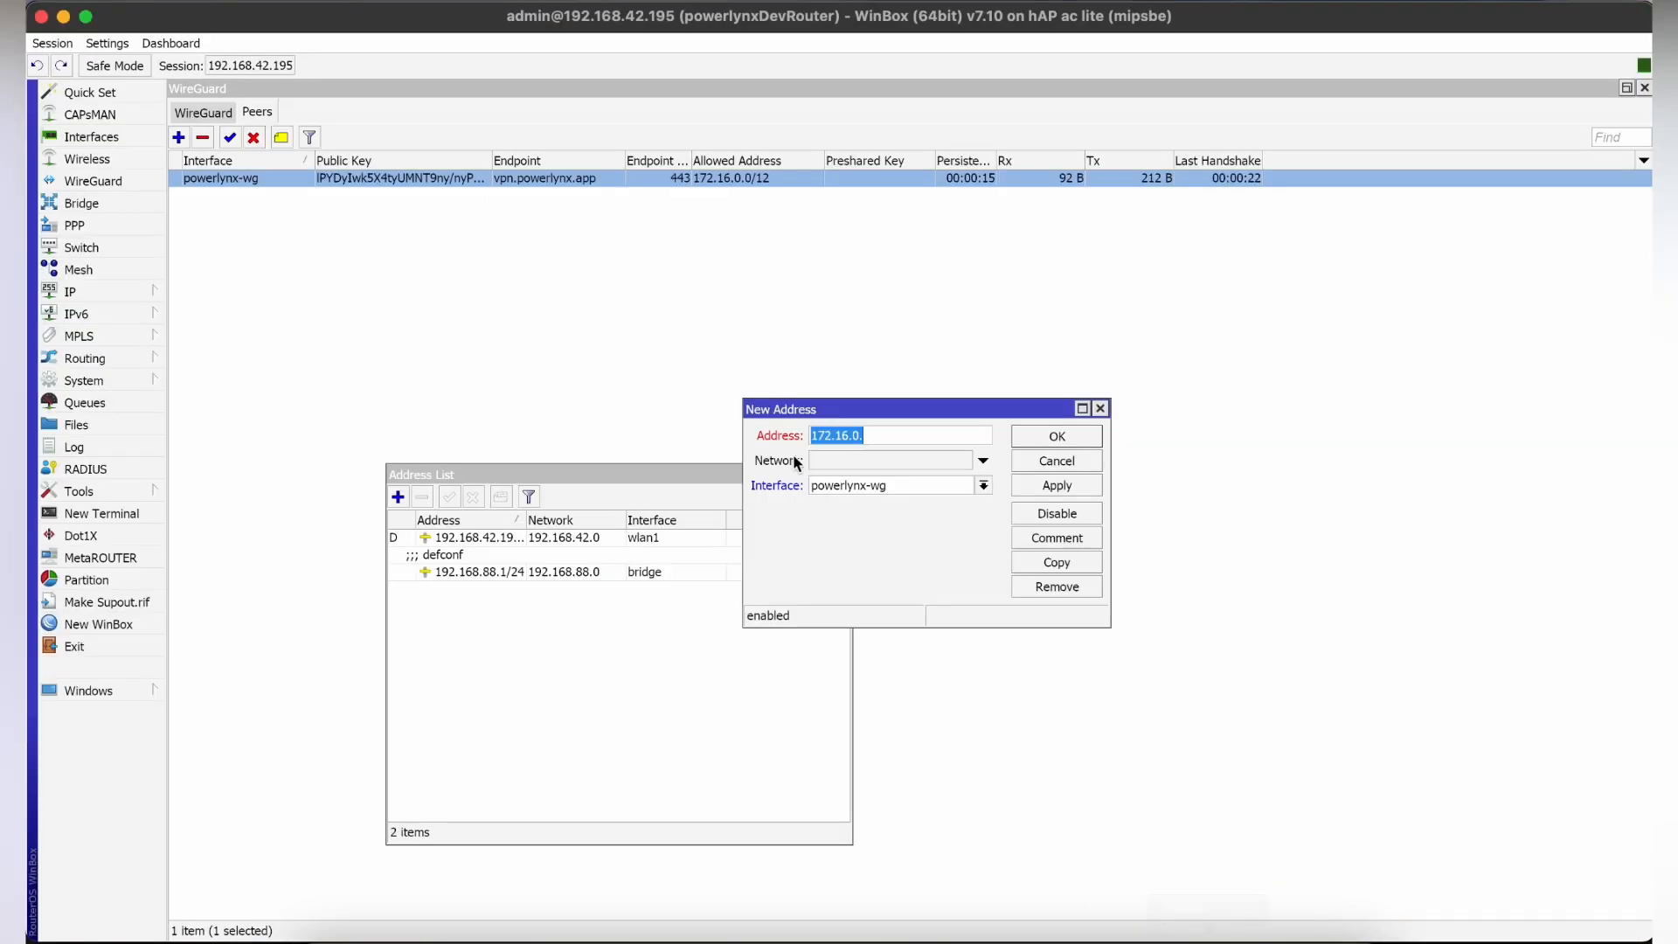
click(926, 437)
key(super+v)
text(/12)
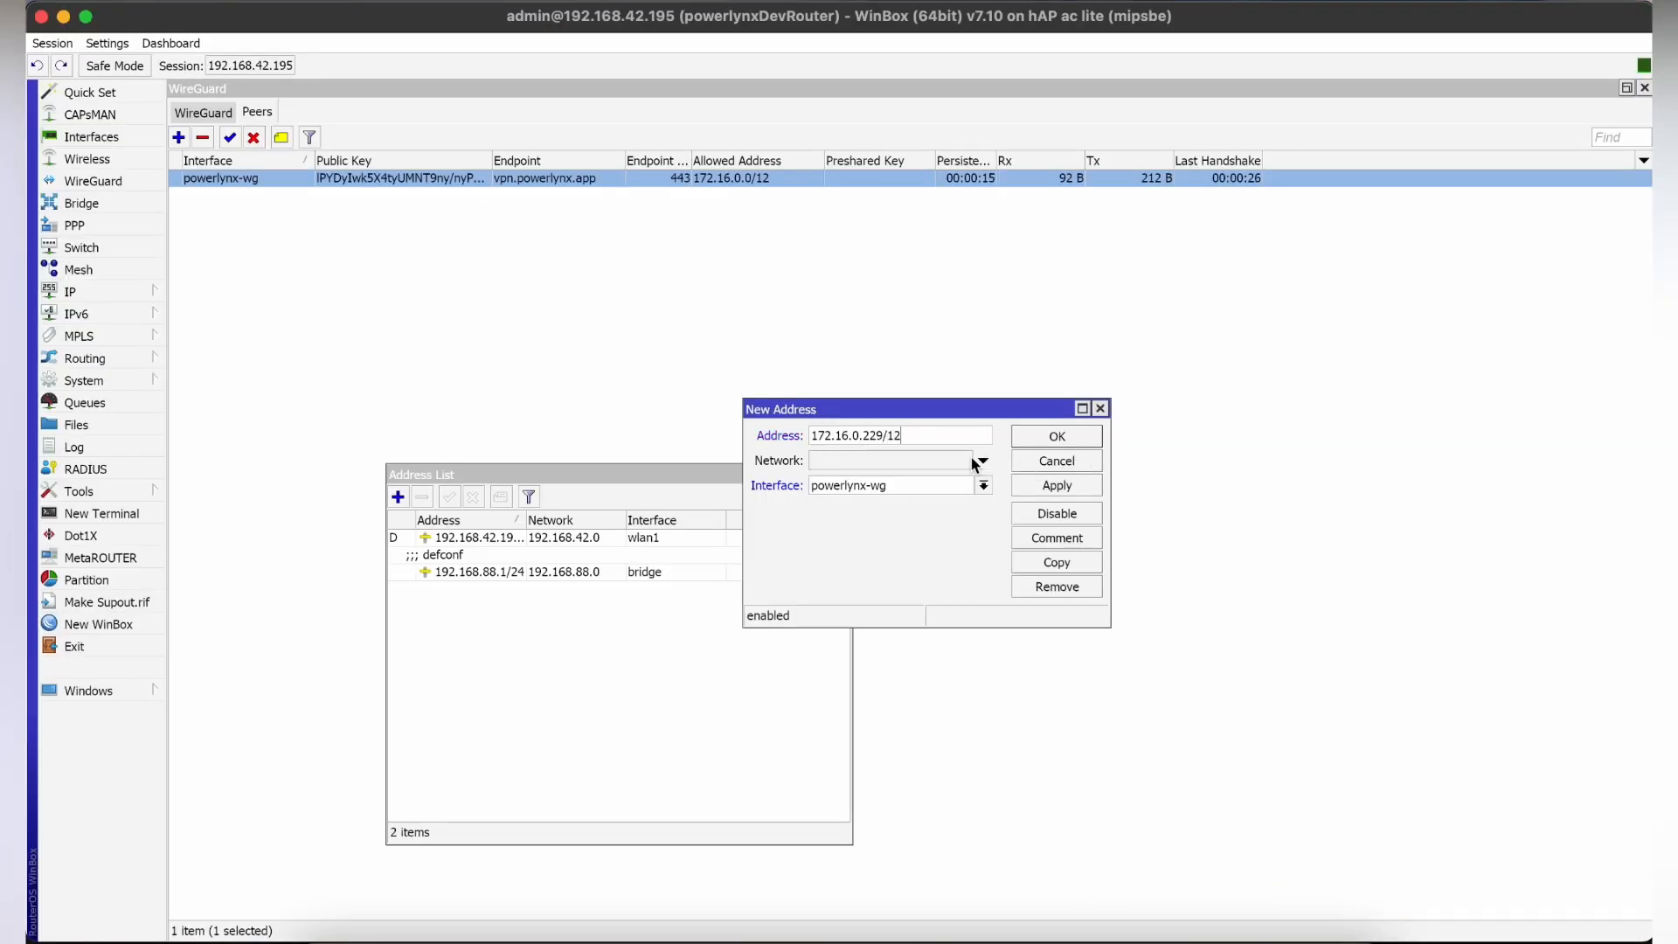
Set the address's network to 172.16.0.0, save the entry and close the address list.
click(893, 457)
text(172.16.0.0)
click(1057, 486)
click(1057, 435)
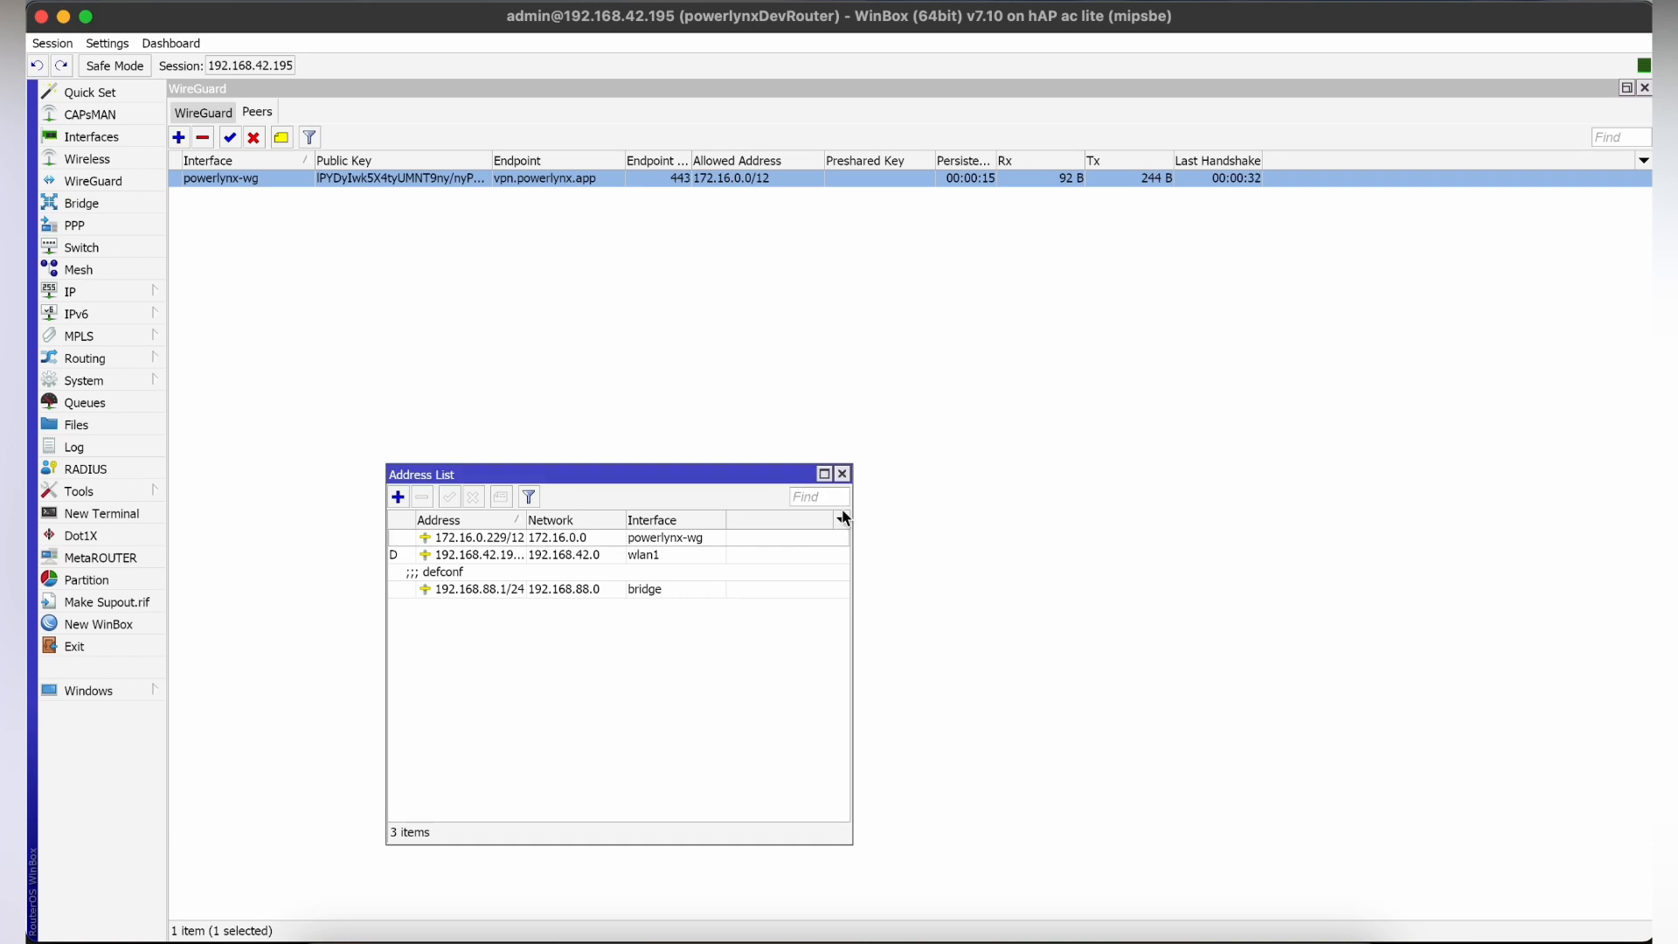
click(843, 474)
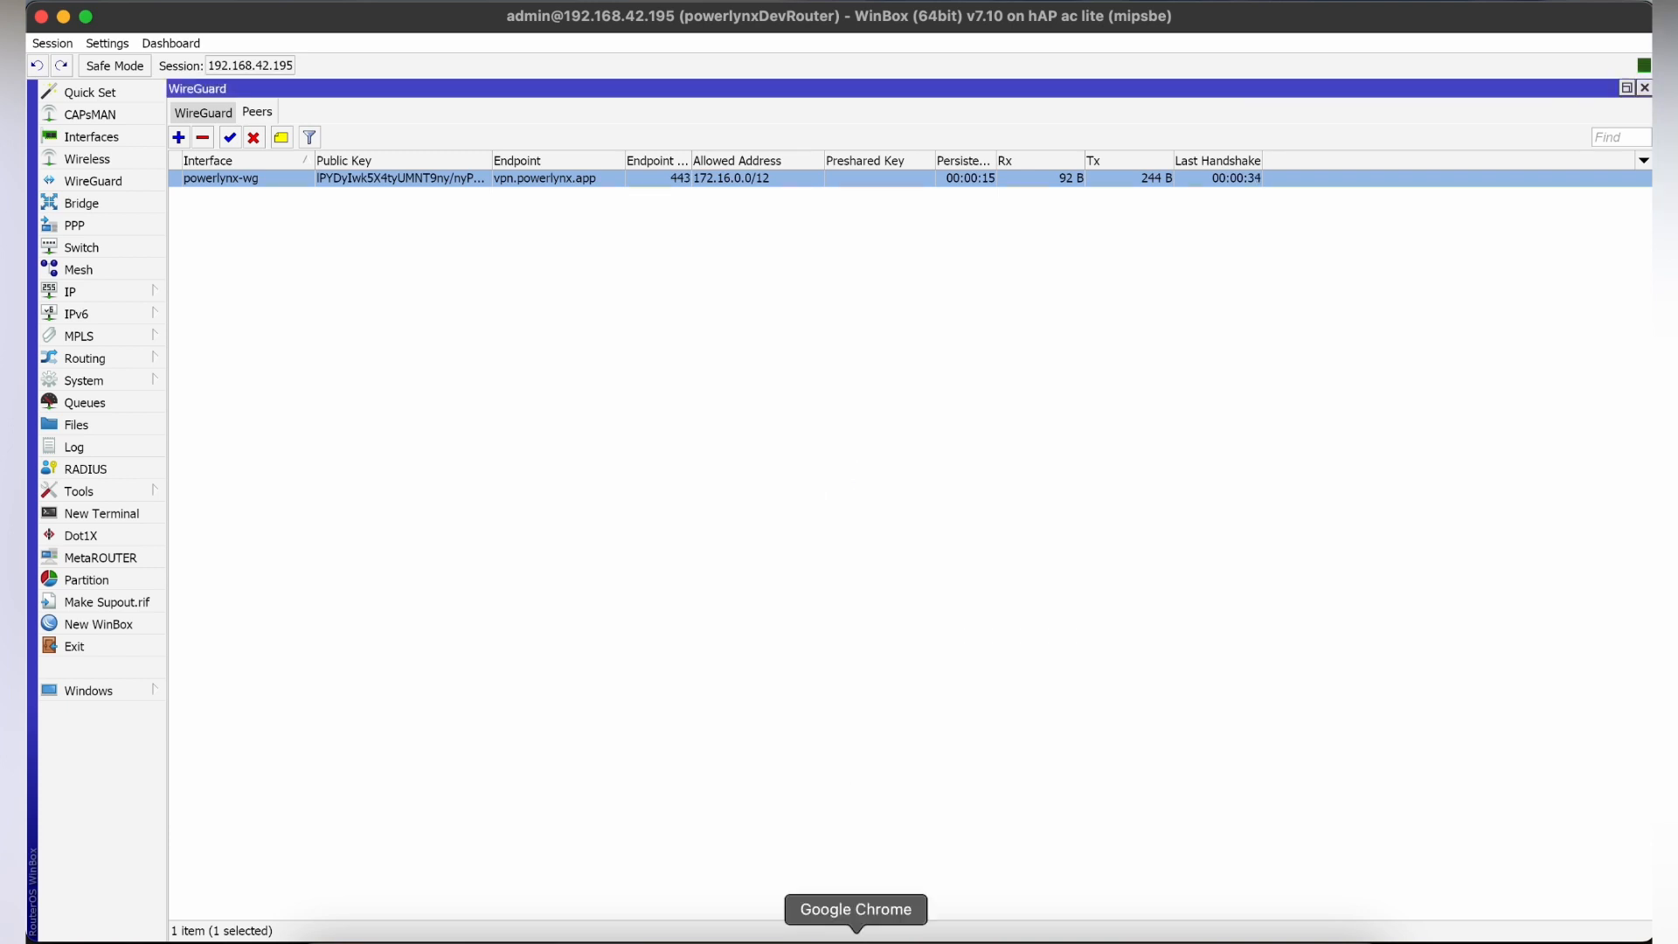
Switch to Powerlynx, fill in the new hotspot's Radius secret and add the hotspot.
click(856, 933)
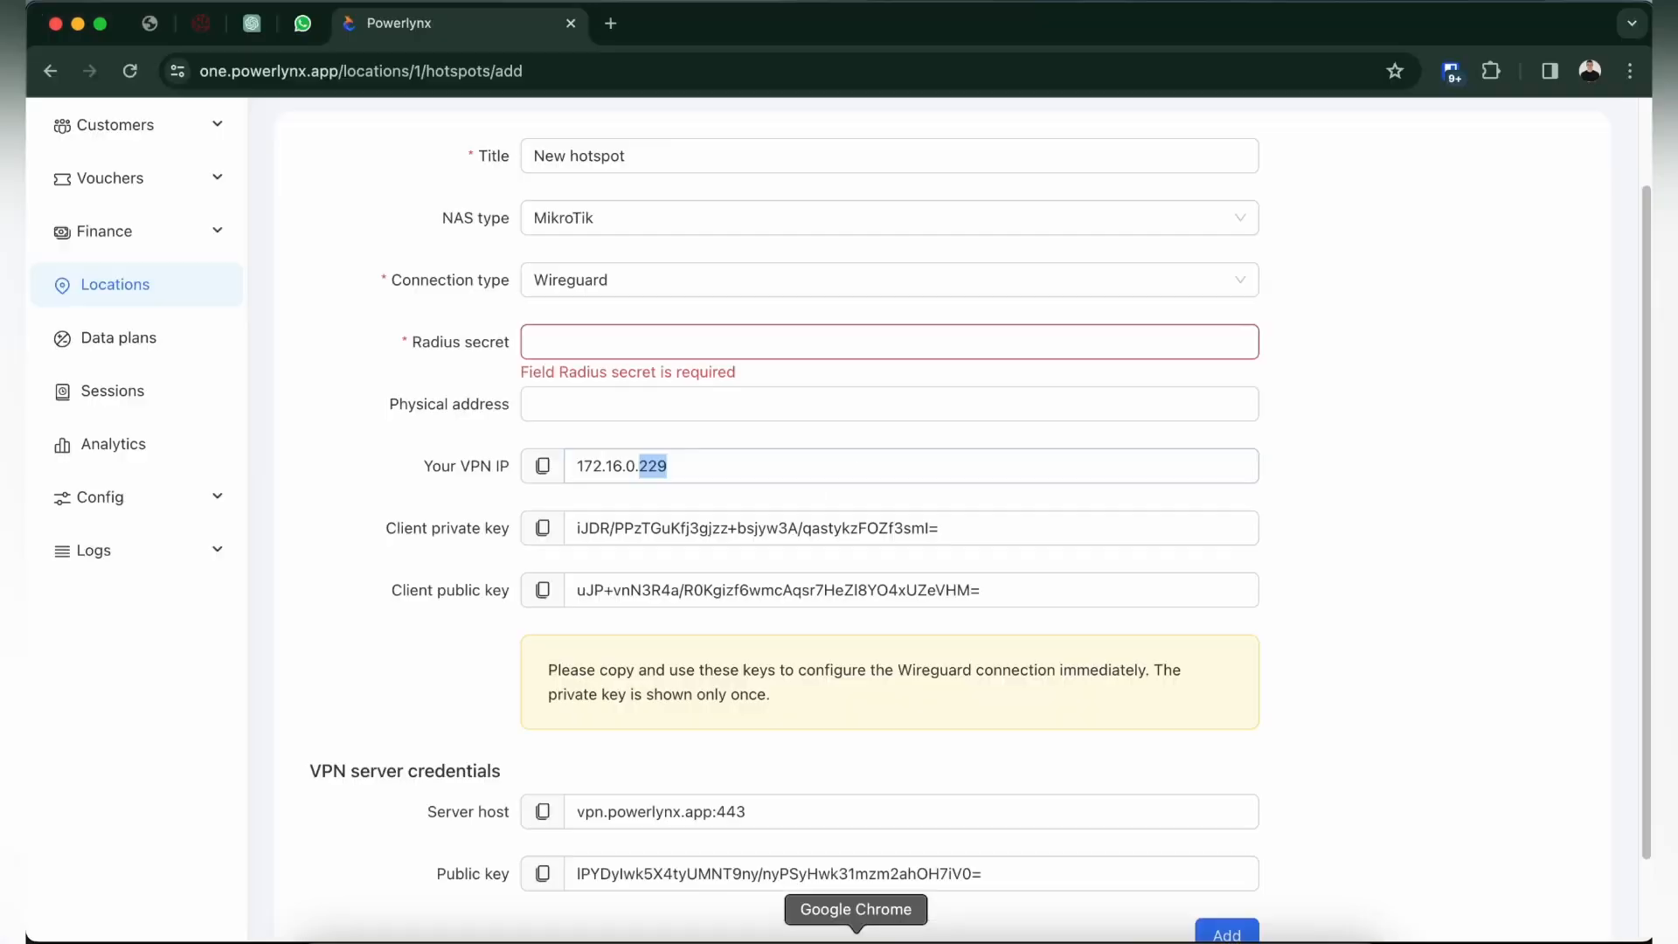
click(600, 347)
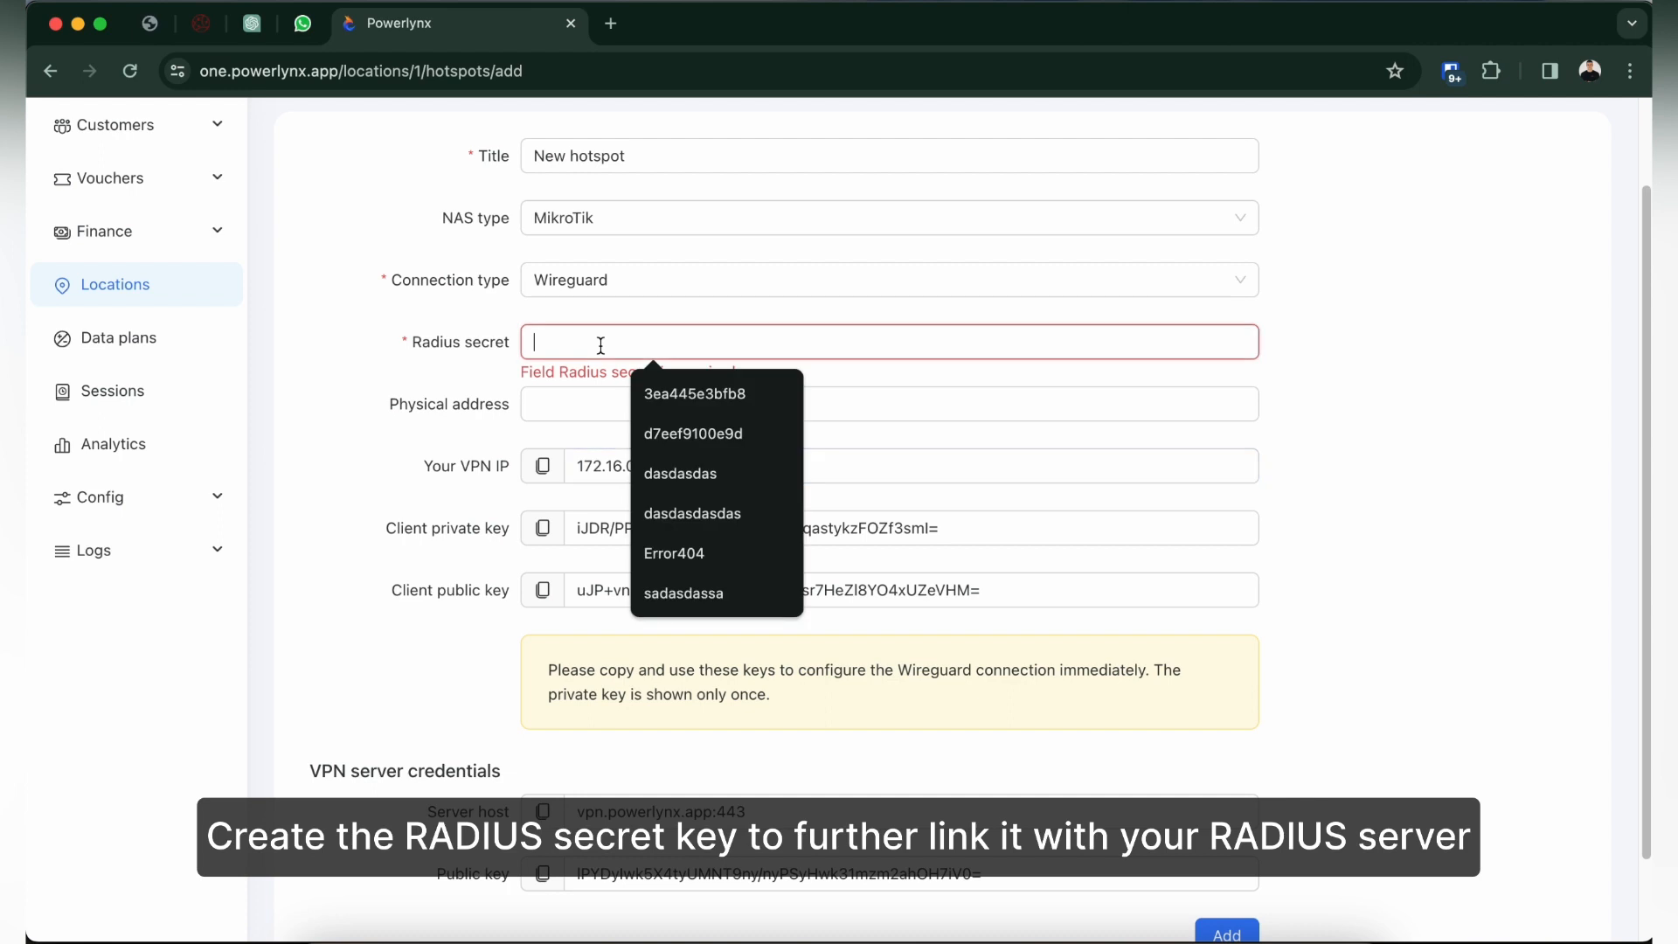
click(697, 438)
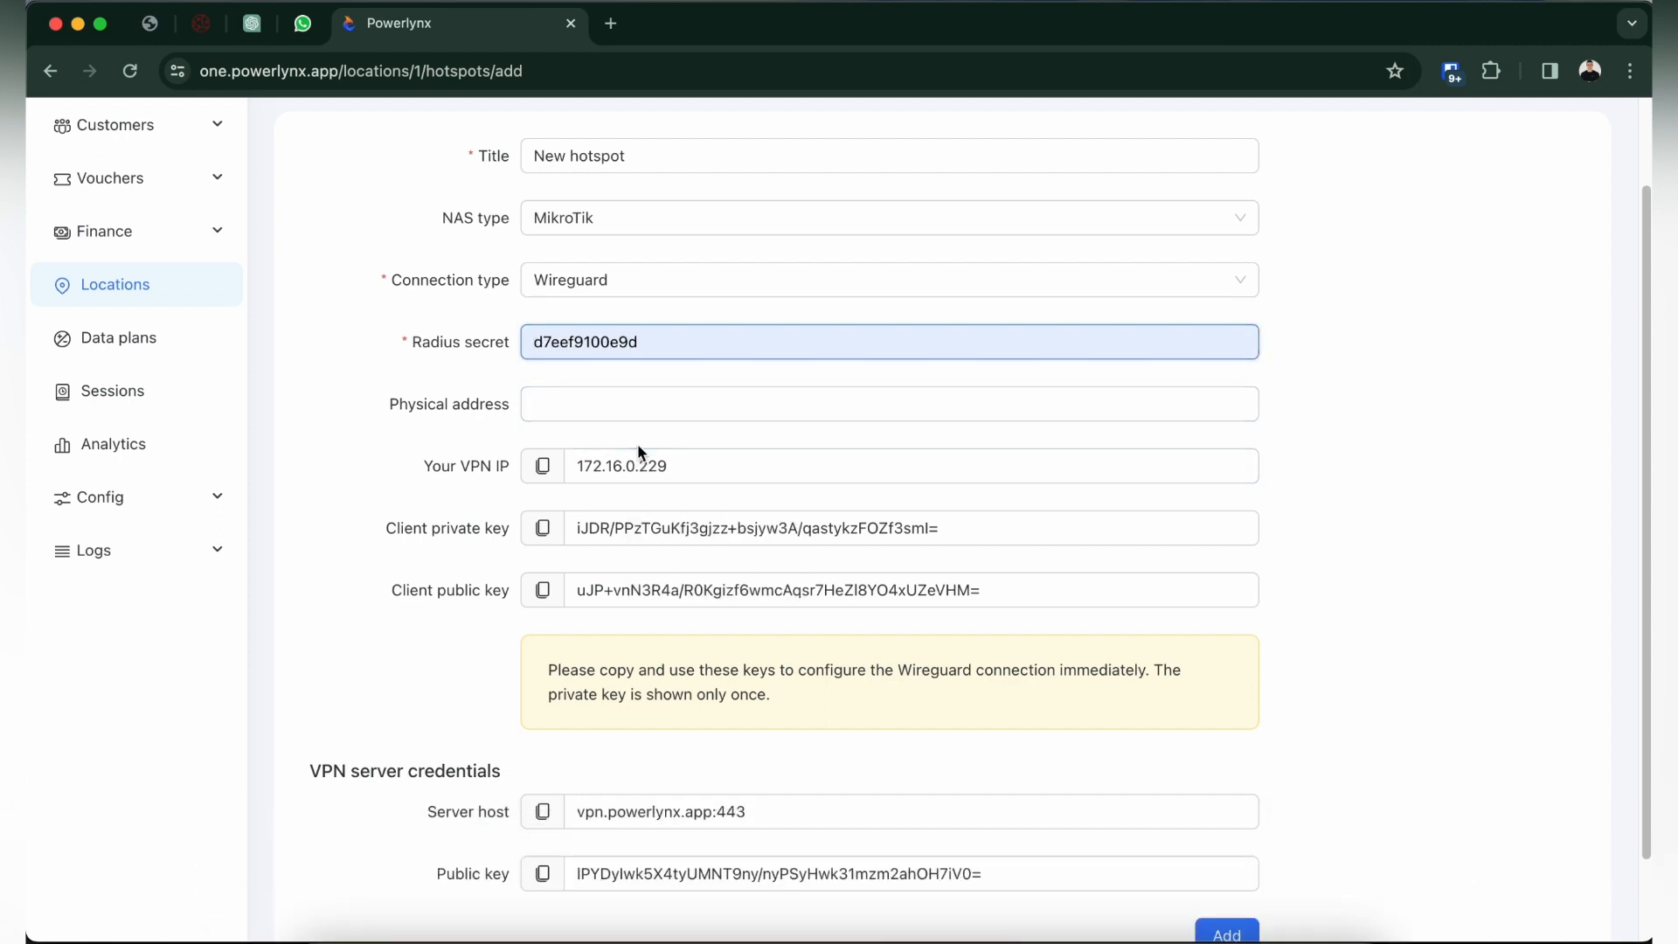
scroll(637, 444, down, 2)
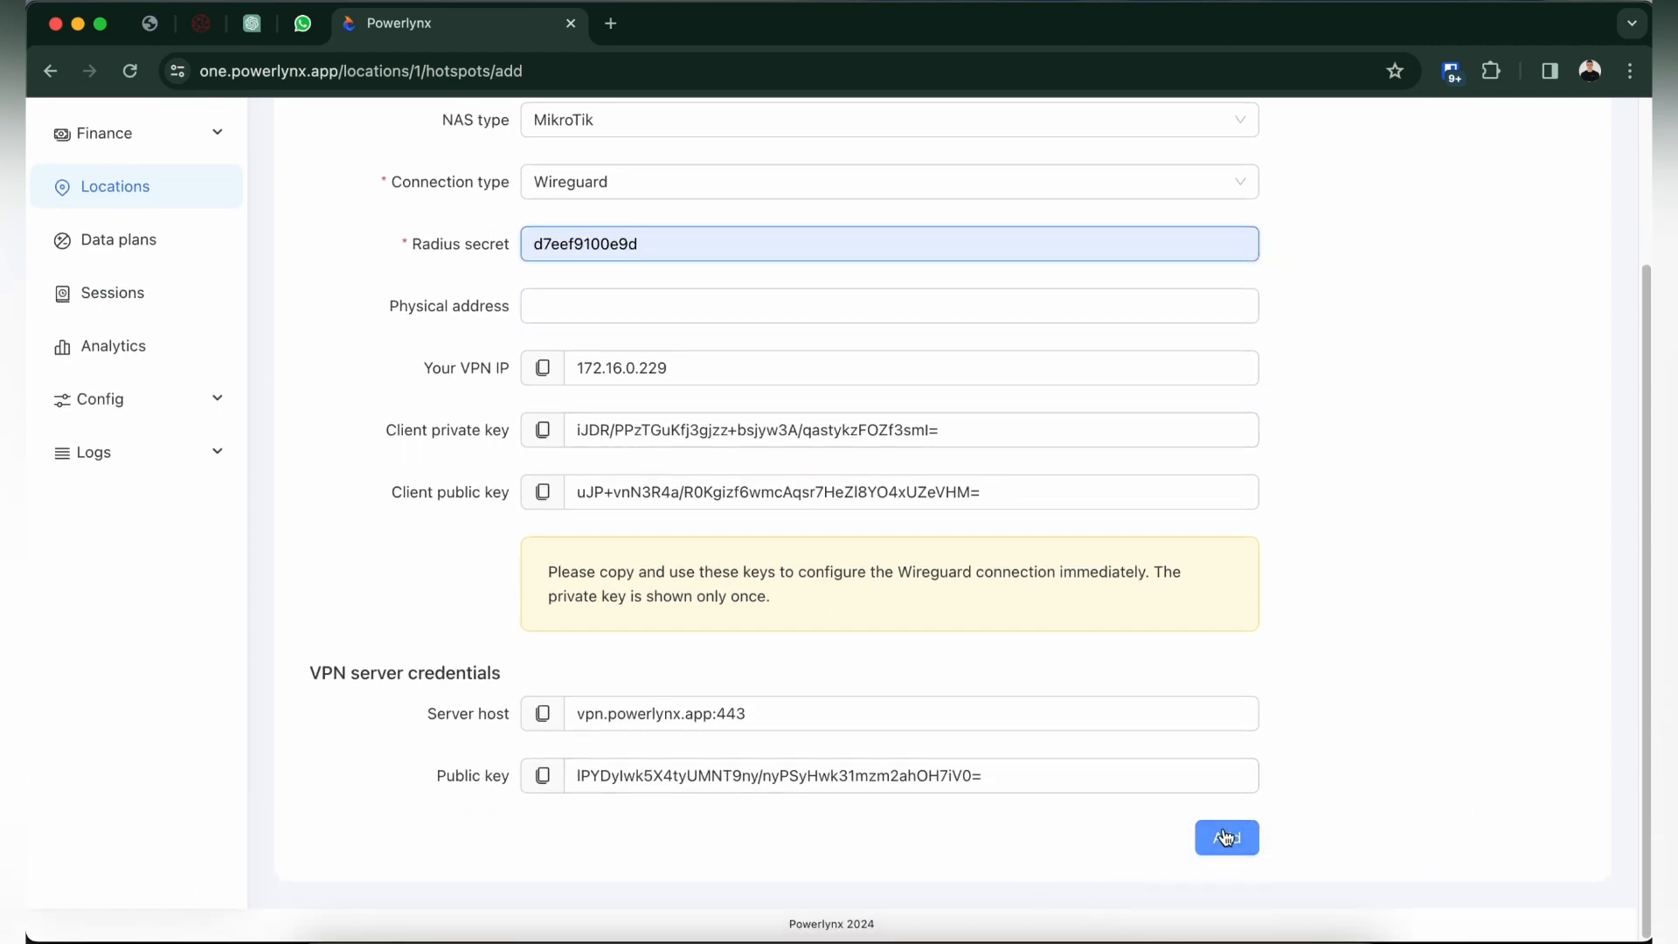
click(782, 500)
Copy the Radius secret from the saved hotspot's details.
click(700, 532)
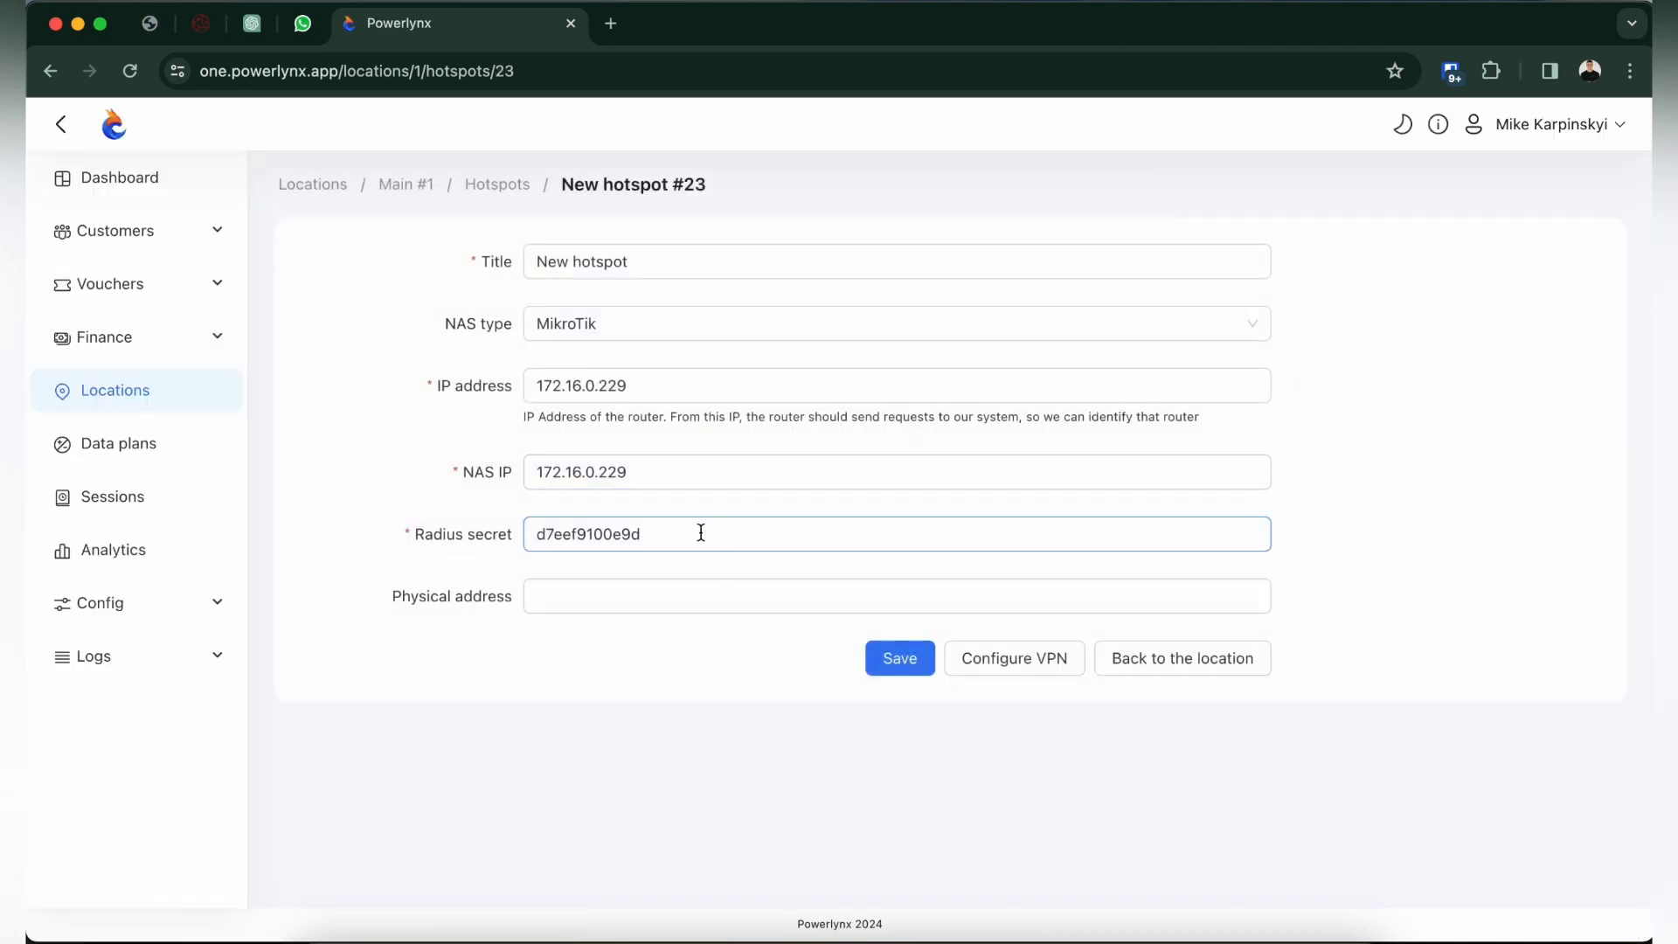
drag(700, 532, 529, 534)
right_click(595, 535)
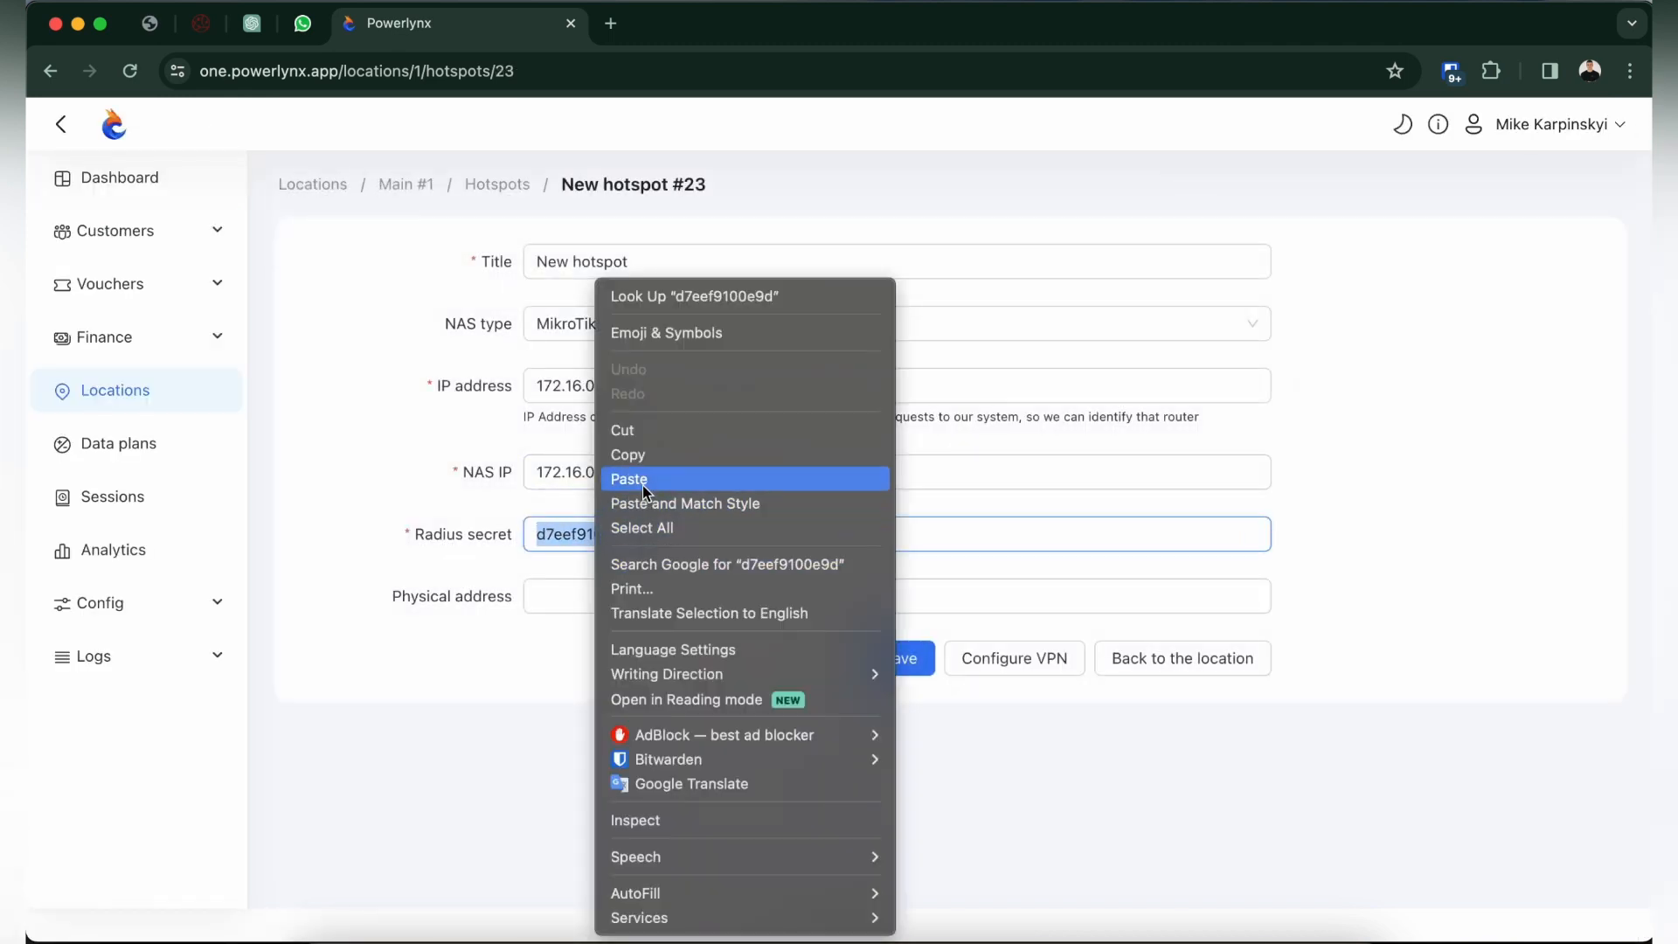
click(646, 460)
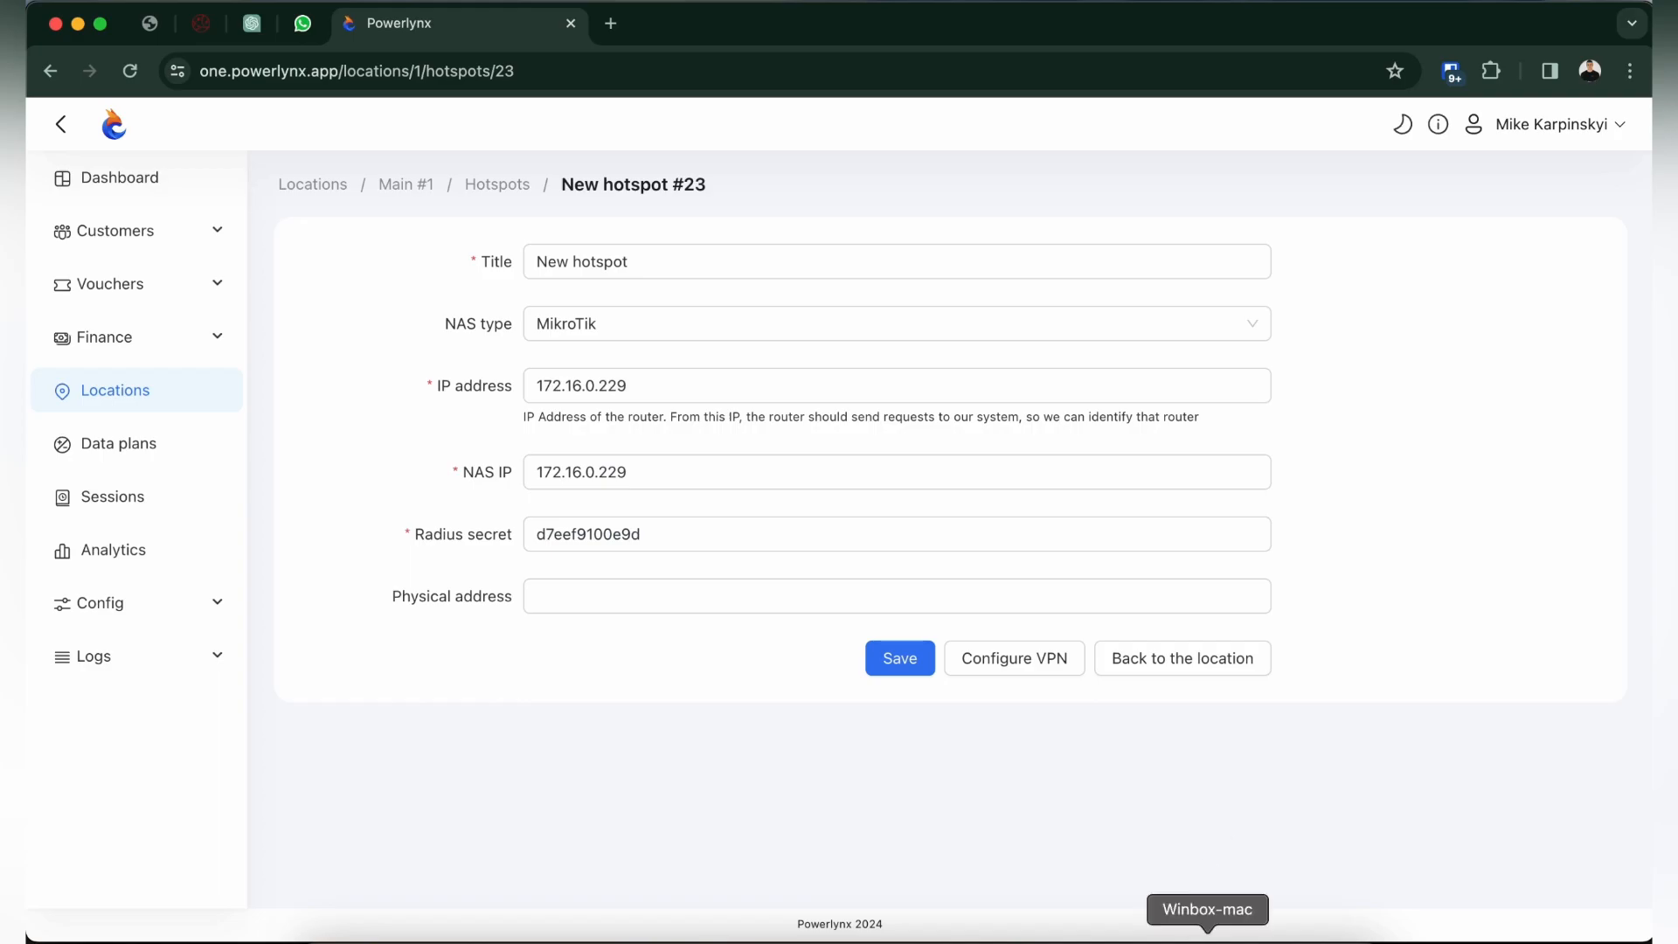
In WinBox, start a new RADIUS server entry for the hotspot service with the address 172.16.0.1.
click(1207, 934)
click(97, 472)
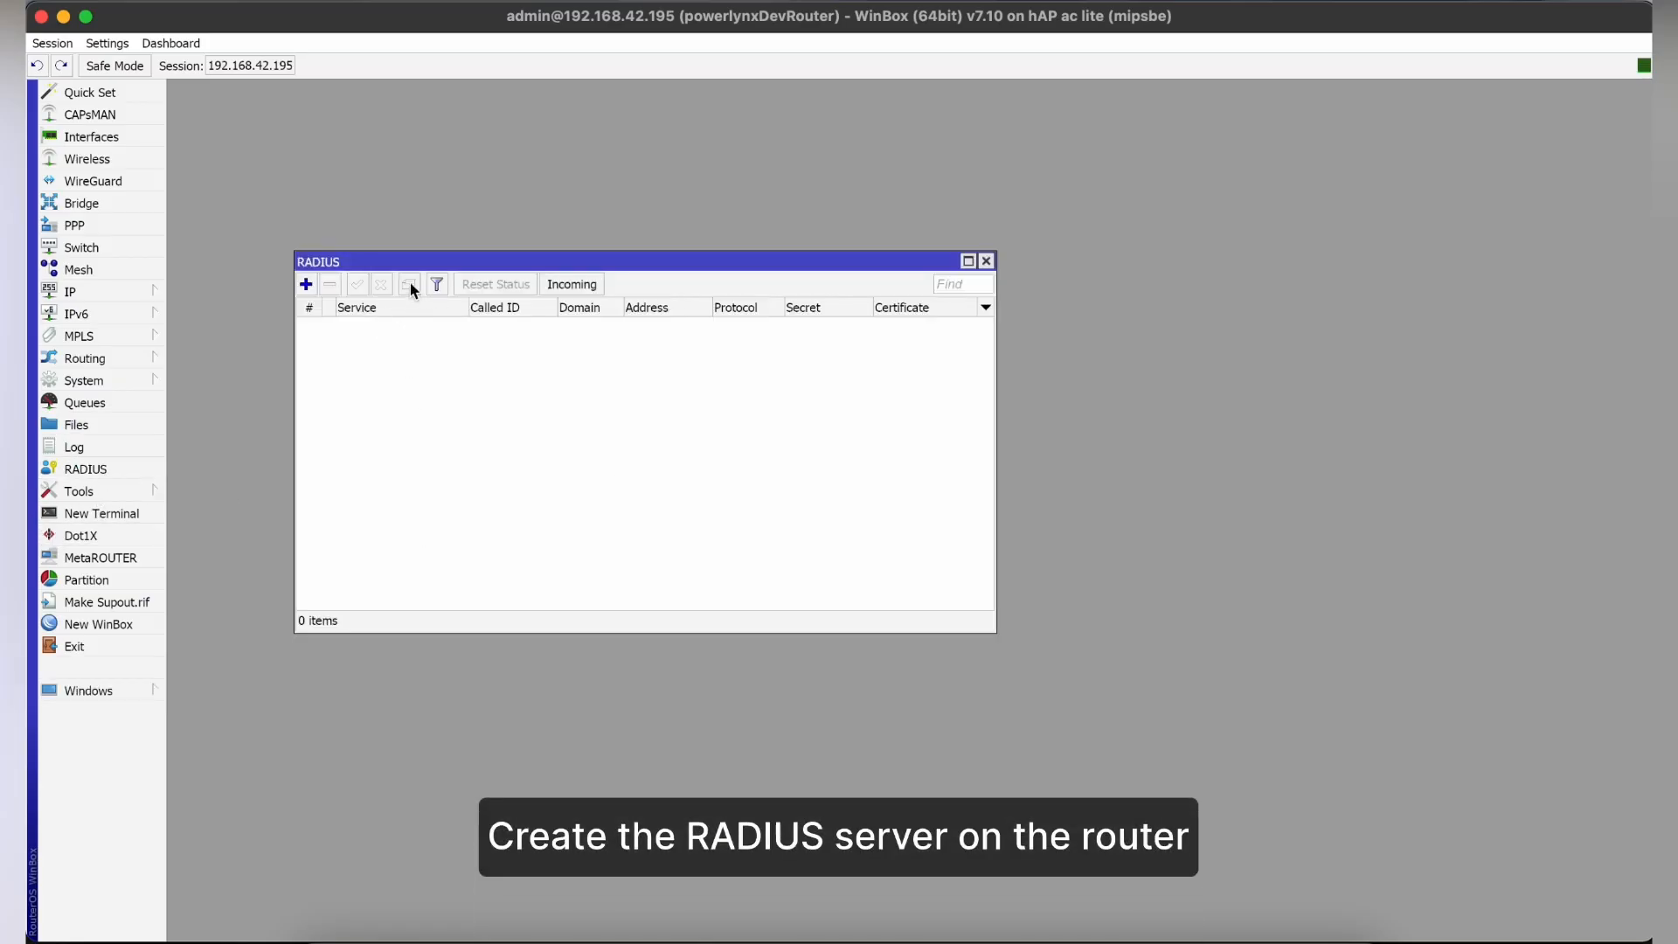
click(305, 284)
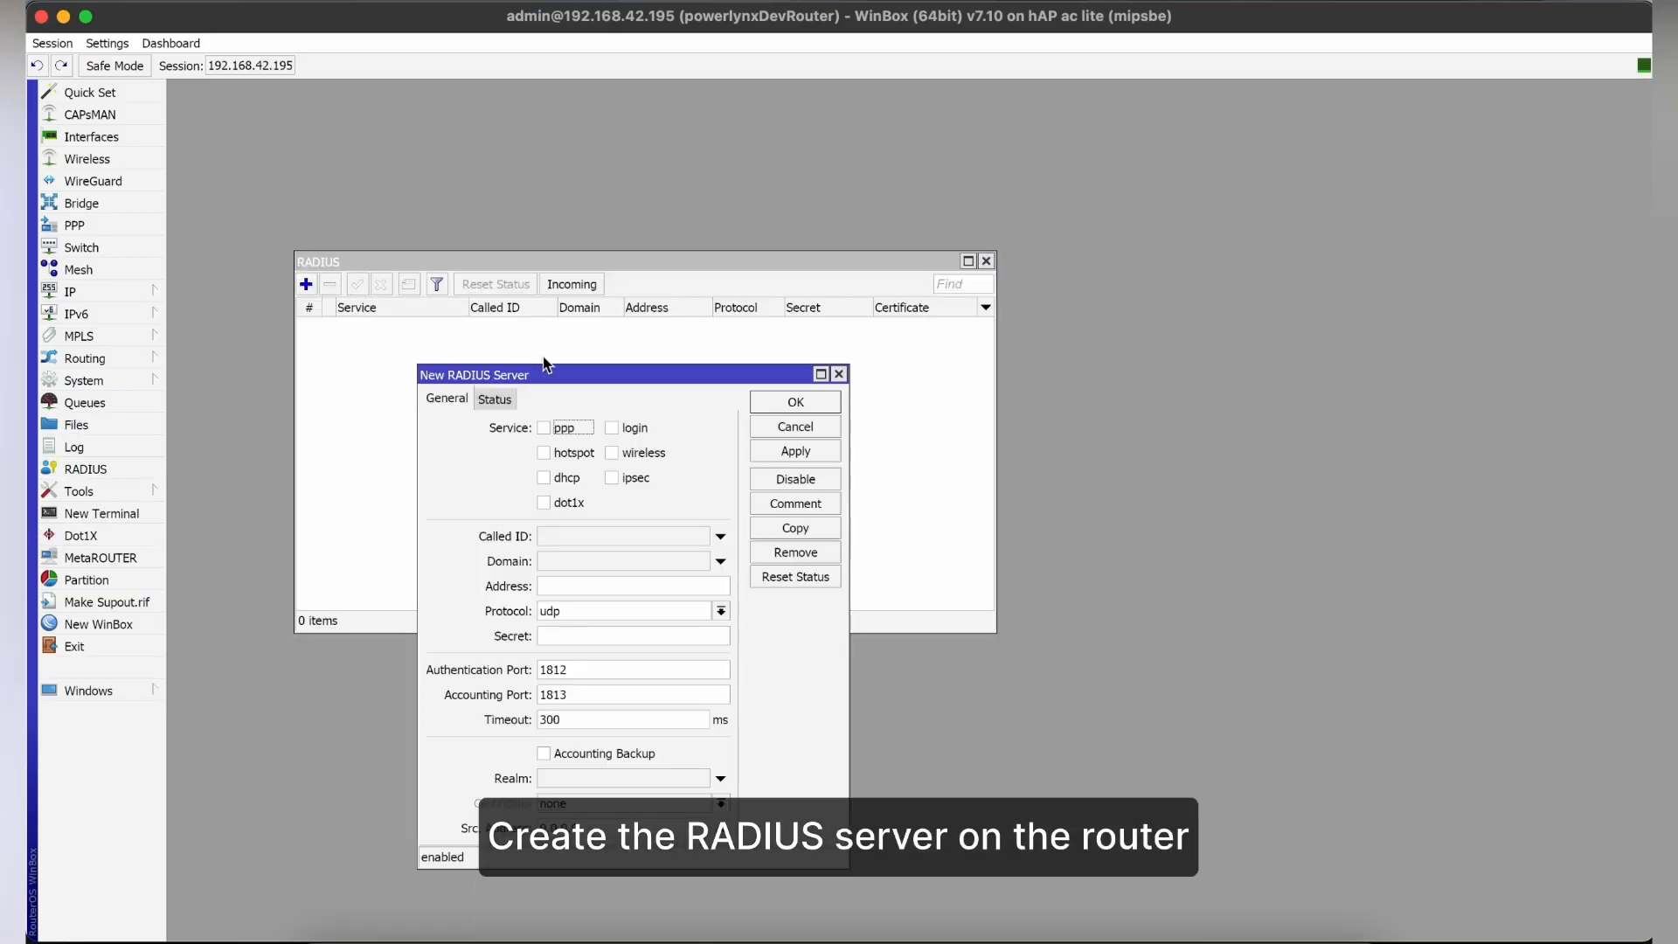
click(542, 453)
click(570, 586)
text(1)
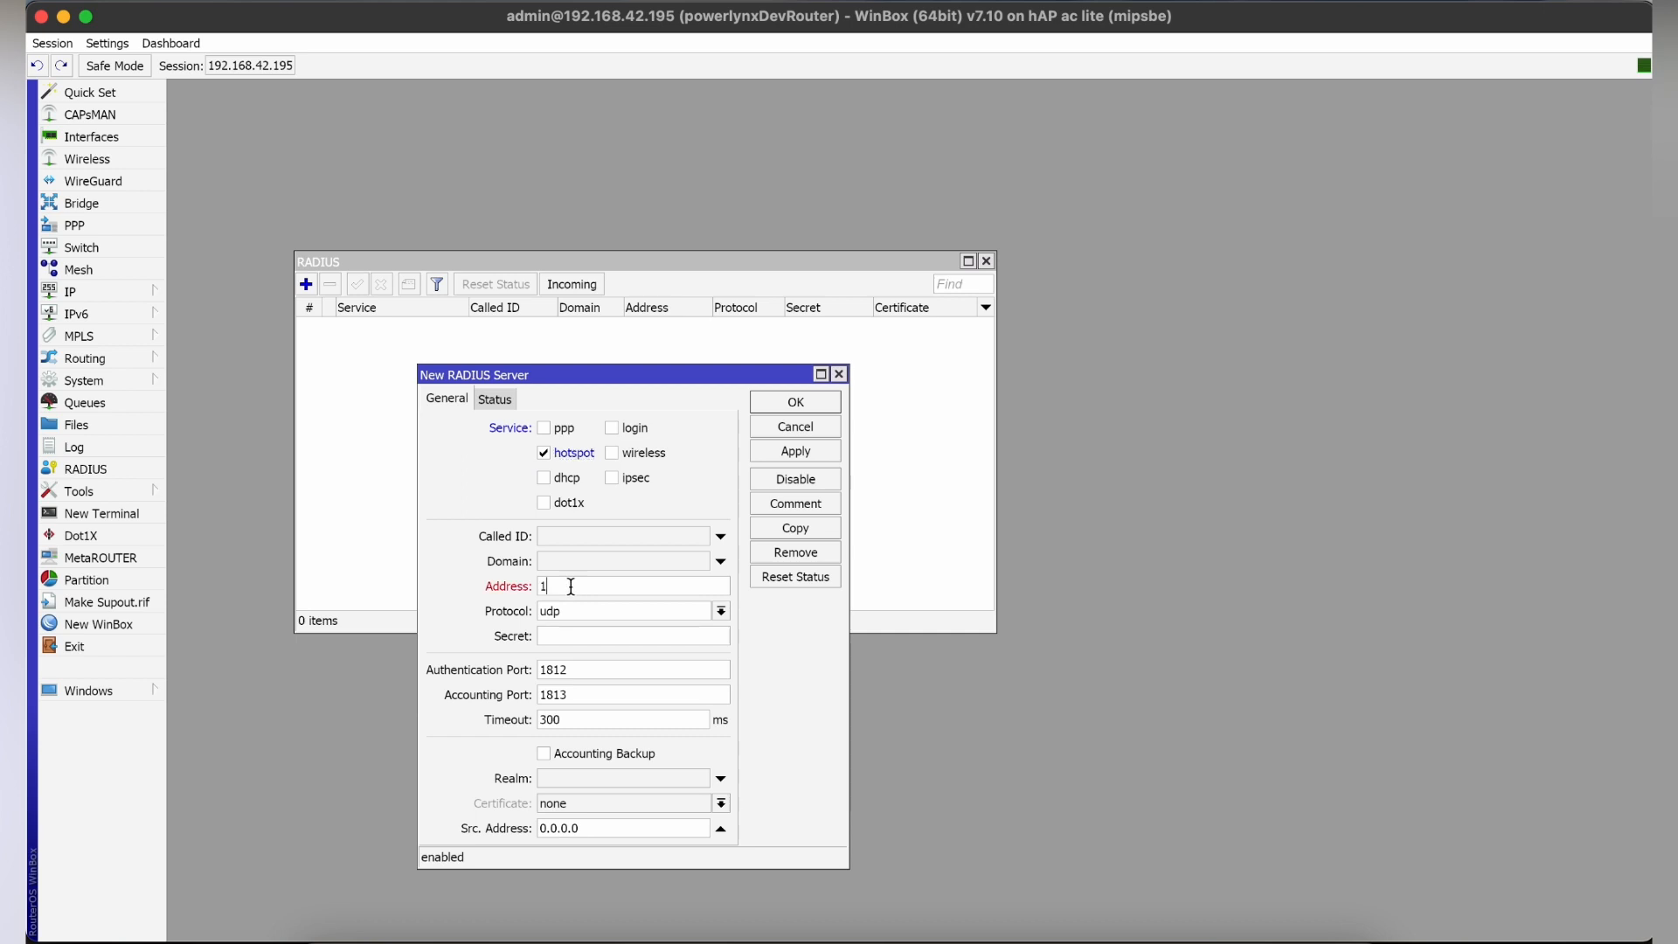
text(72.16.0.1)
Paste the copied RADIUS secret into the new server entry's Secret field.
click(583, 635)
right_click(583, 635)
click(637, 679)
Copy the hotspot's IP address from Powerlynx and set the RADIUS server's source address to 172.16.0.229.
double_click(606, 830)
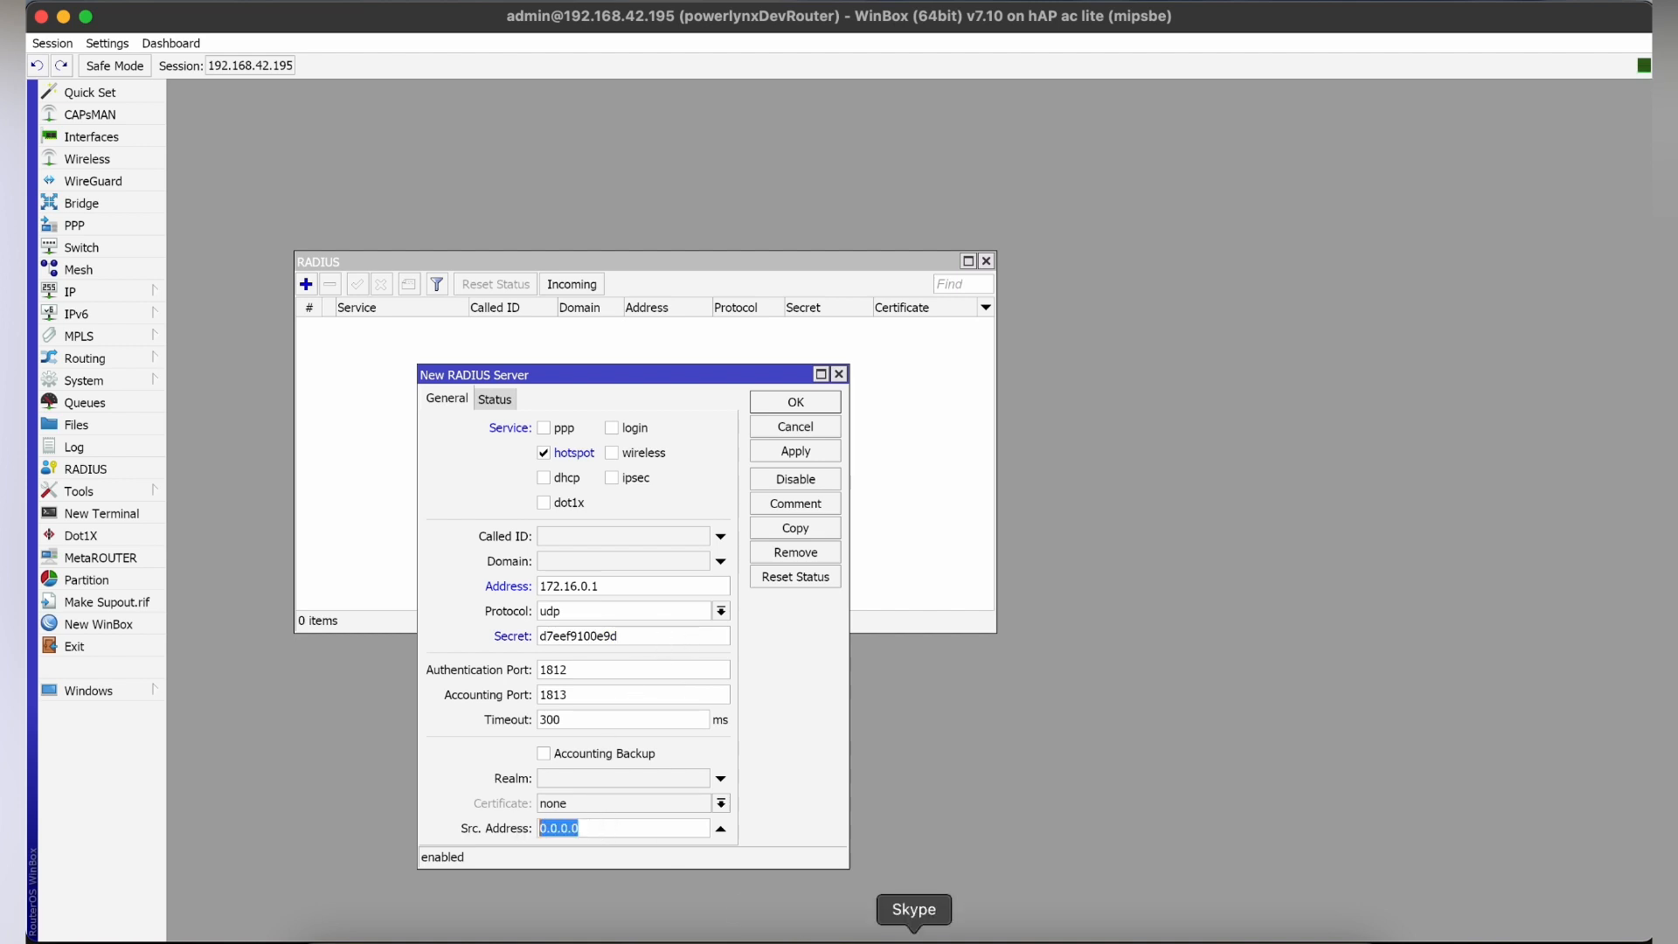
click(828, 928)
click(667, 374)
drag(667, 374, 525, 387)
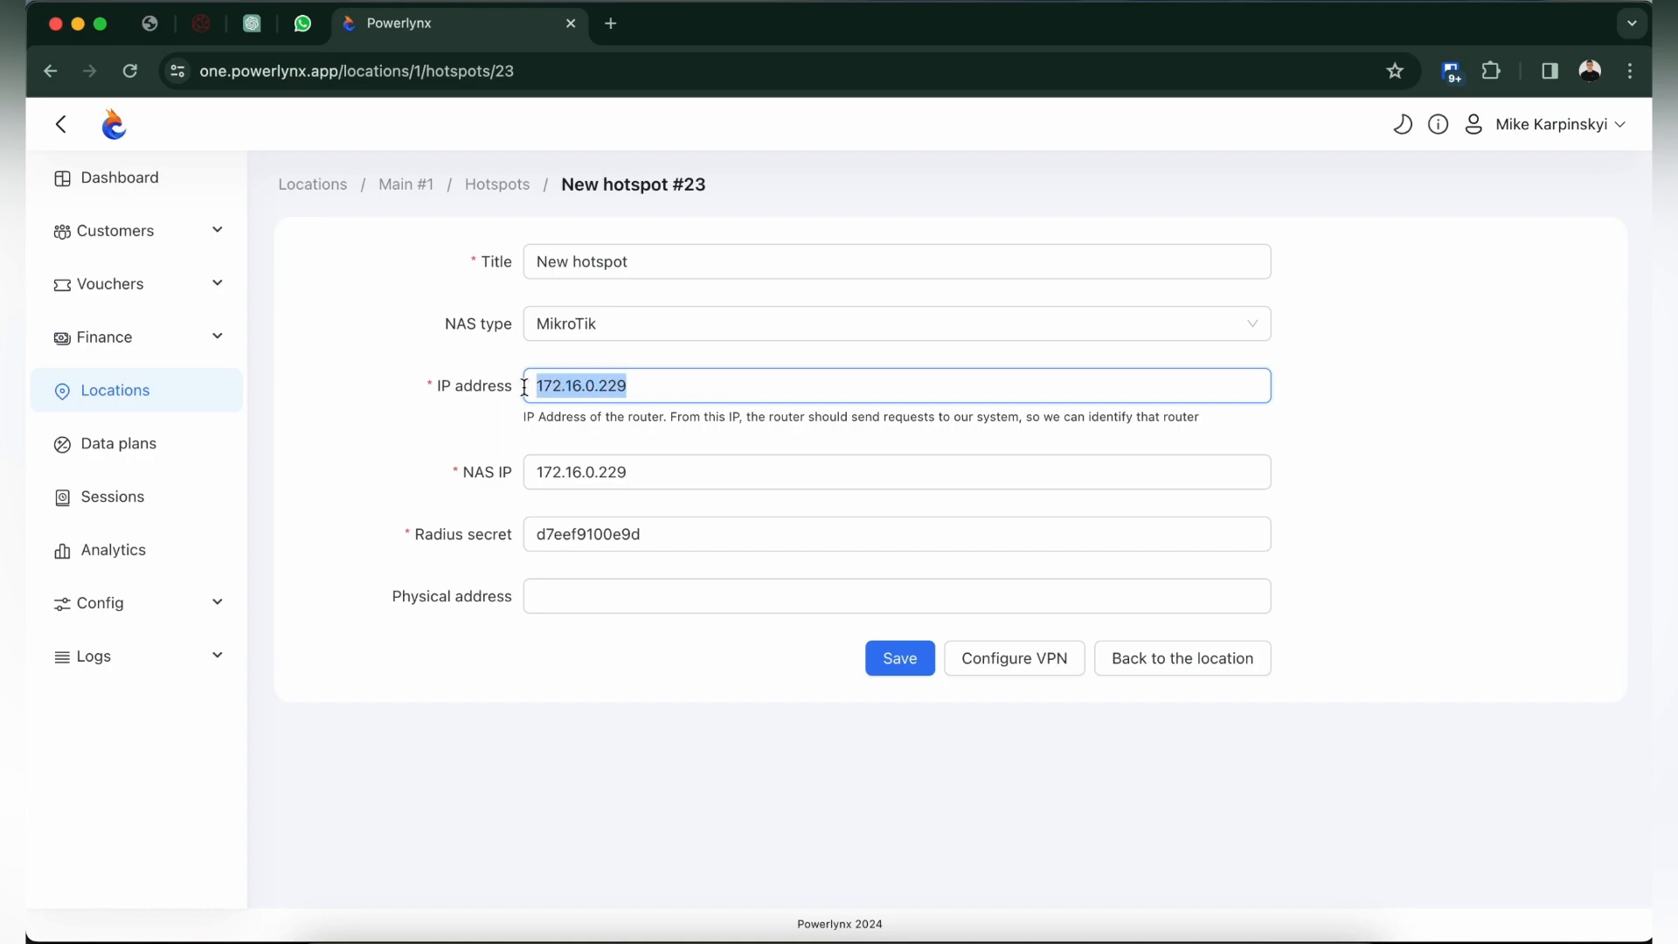
click(1251, 913)
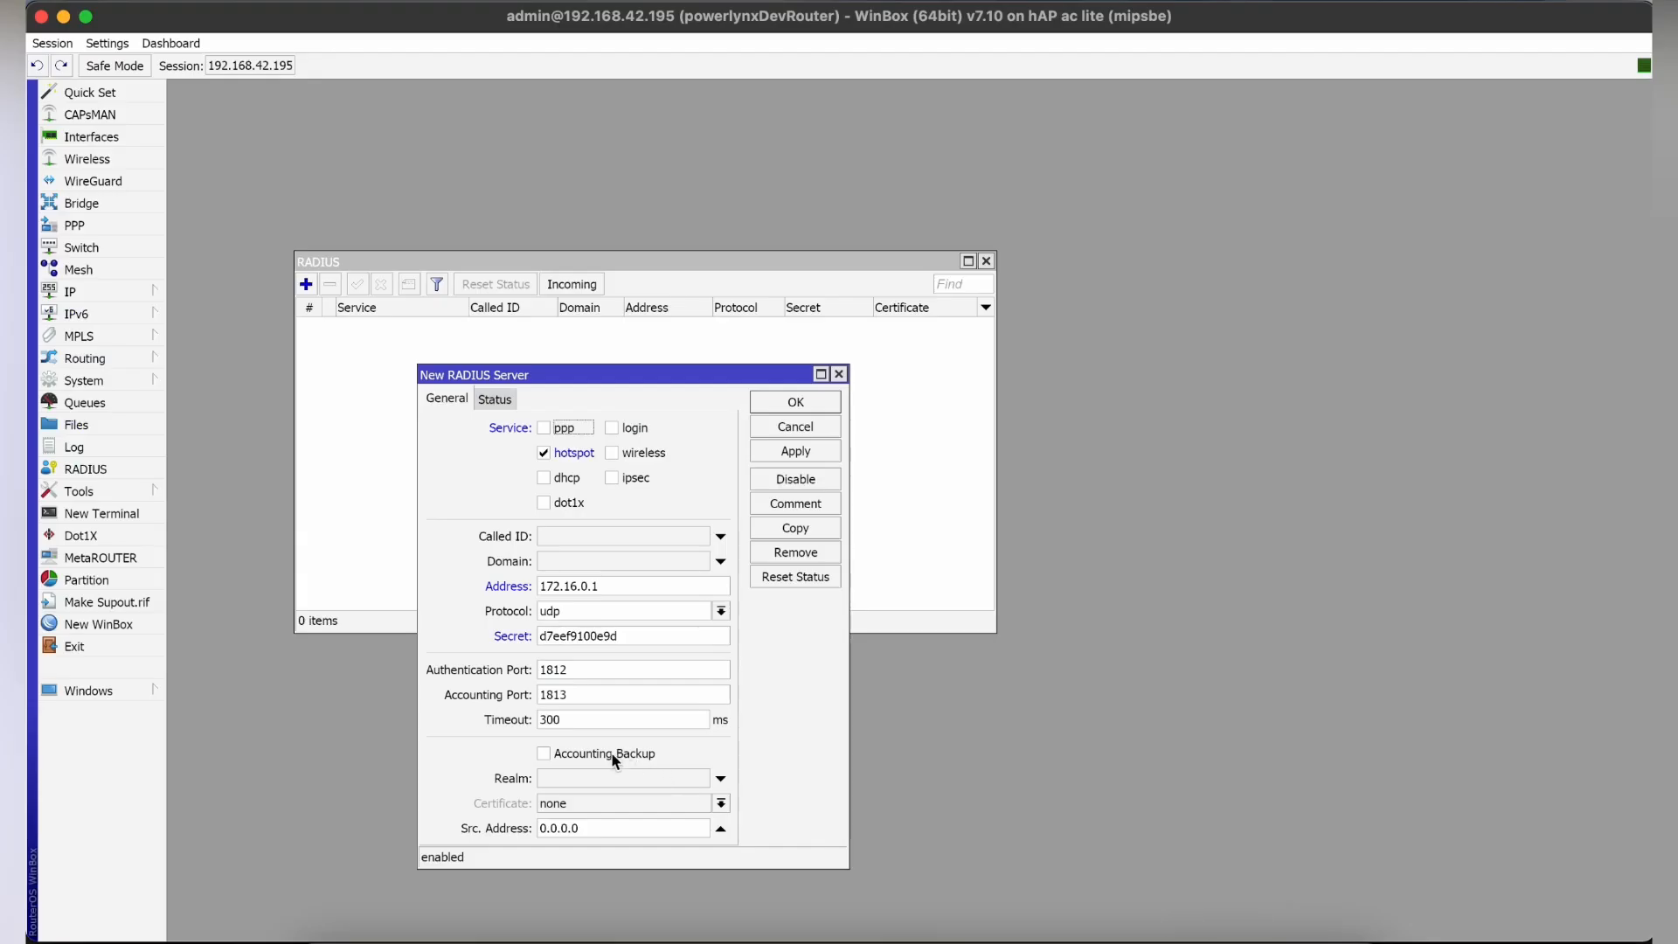
drag(601, 826, 517, 827)
key(super+v)
Set the RADIUS server's timeout to 3000 ms and save the entry.
drag(582, 722, 502, 718)
text(3000)
click(805, 449)
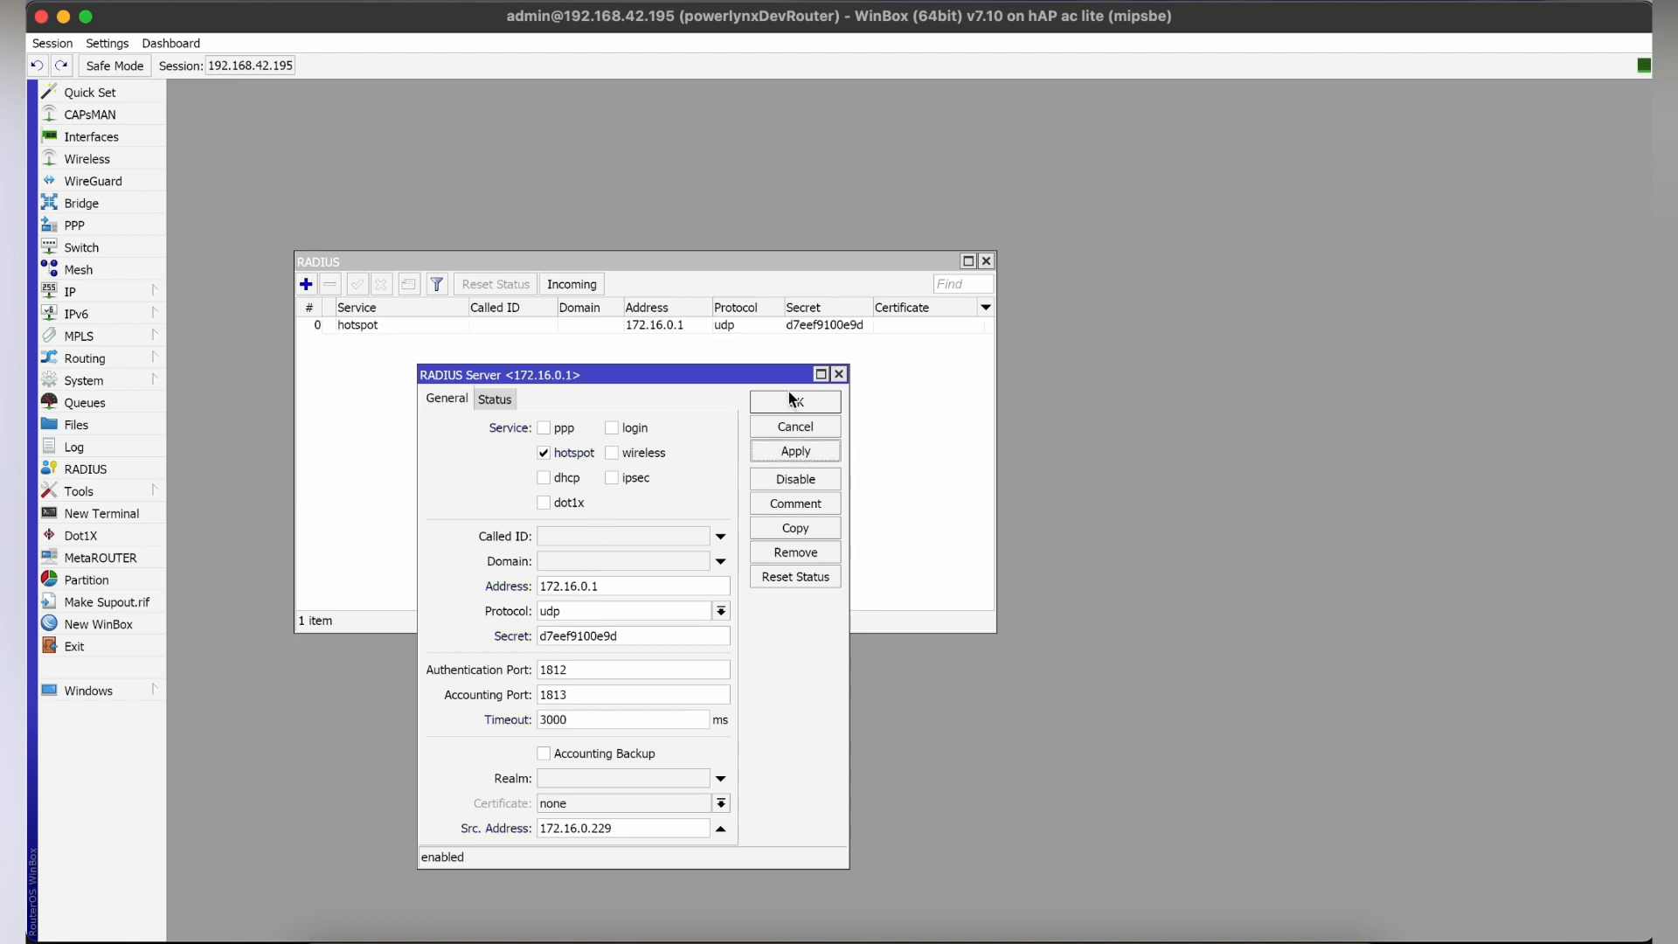
click(794, 403)
Check that incoming RADIUS connections are set to be accepted, and close the RADIUS list.
click(590, 285)
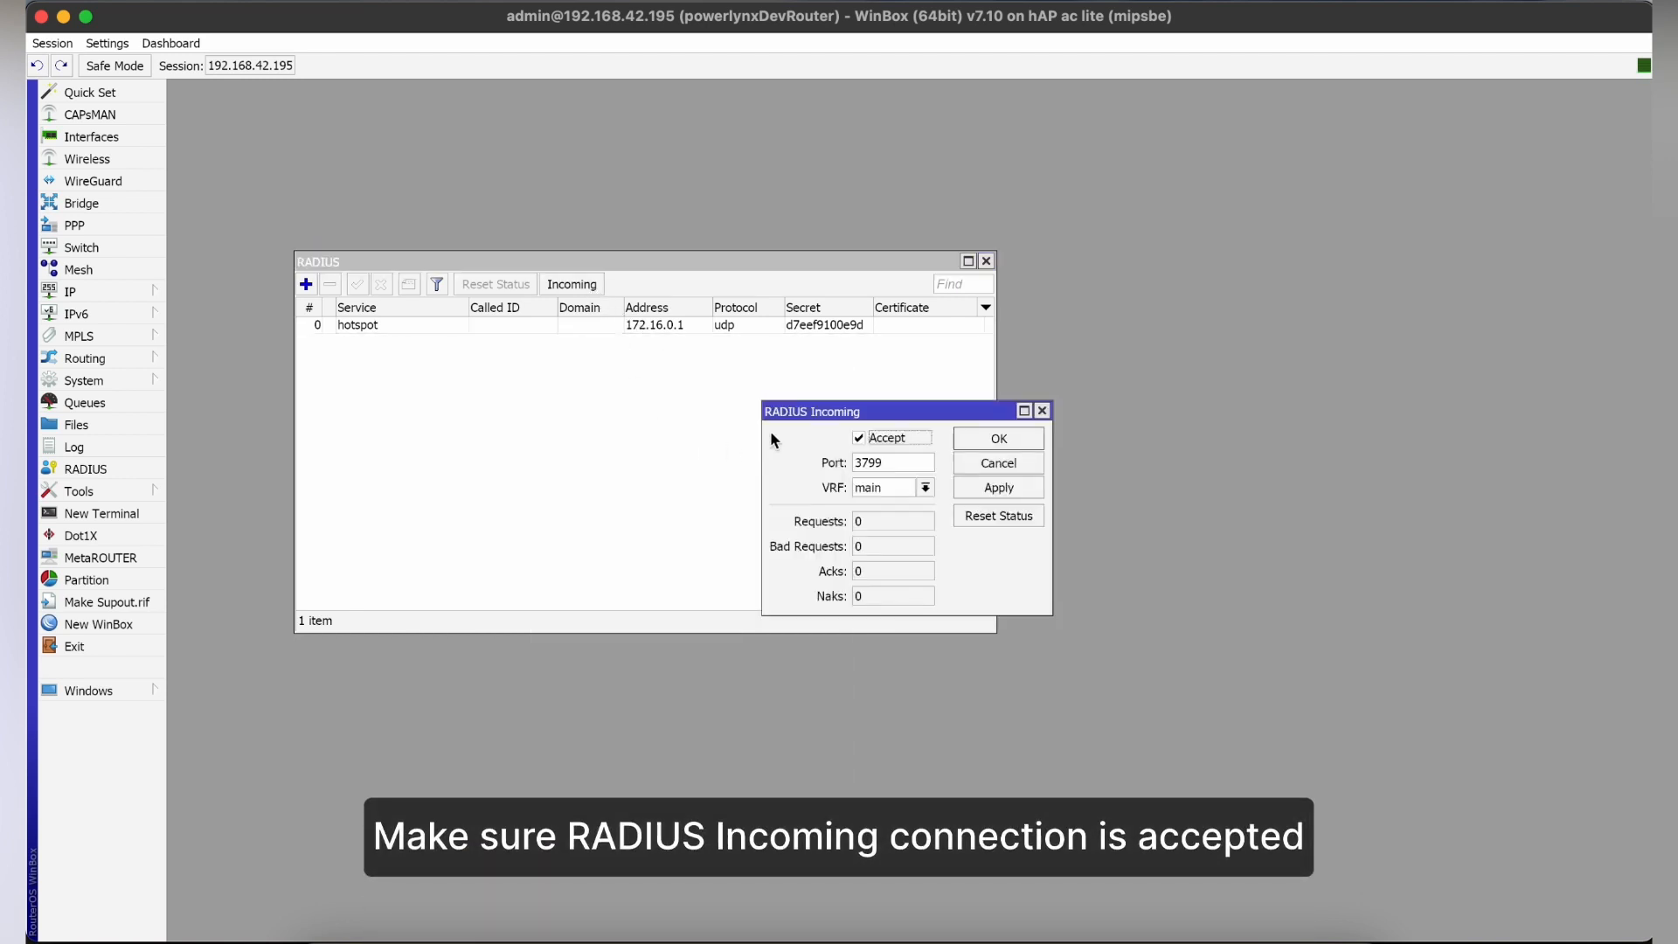
click(996, 438)
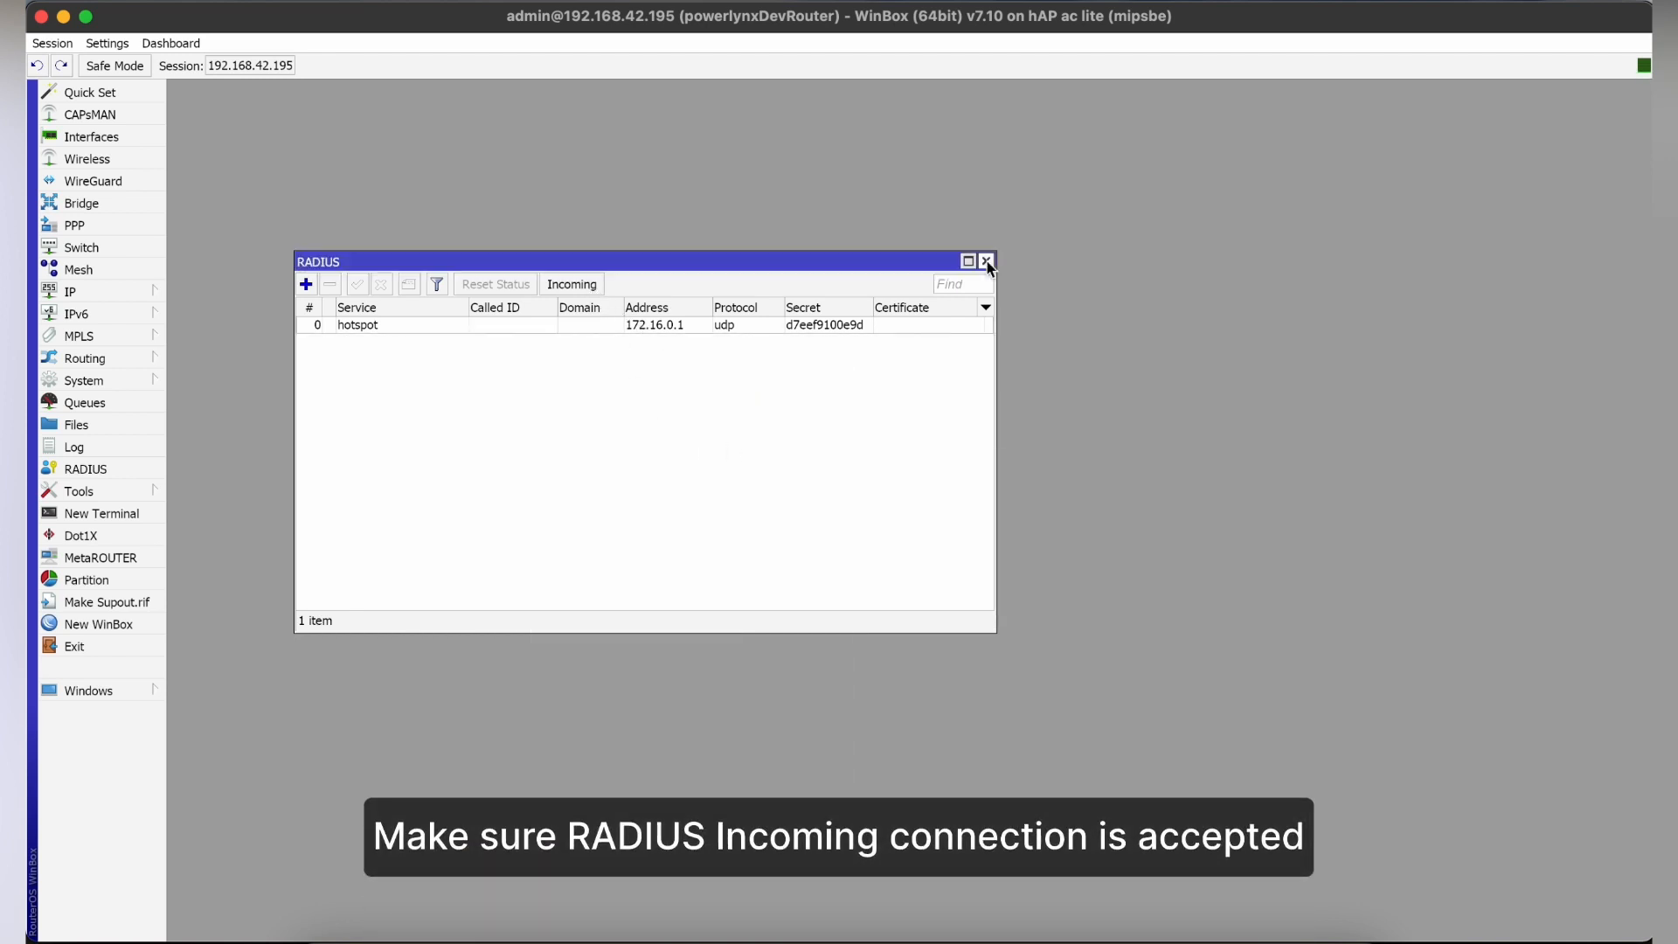
click(986, 261)
Start the Hotspot Setup wizard for a new hotspot server on the powerBridge interface.
click(85, 293)
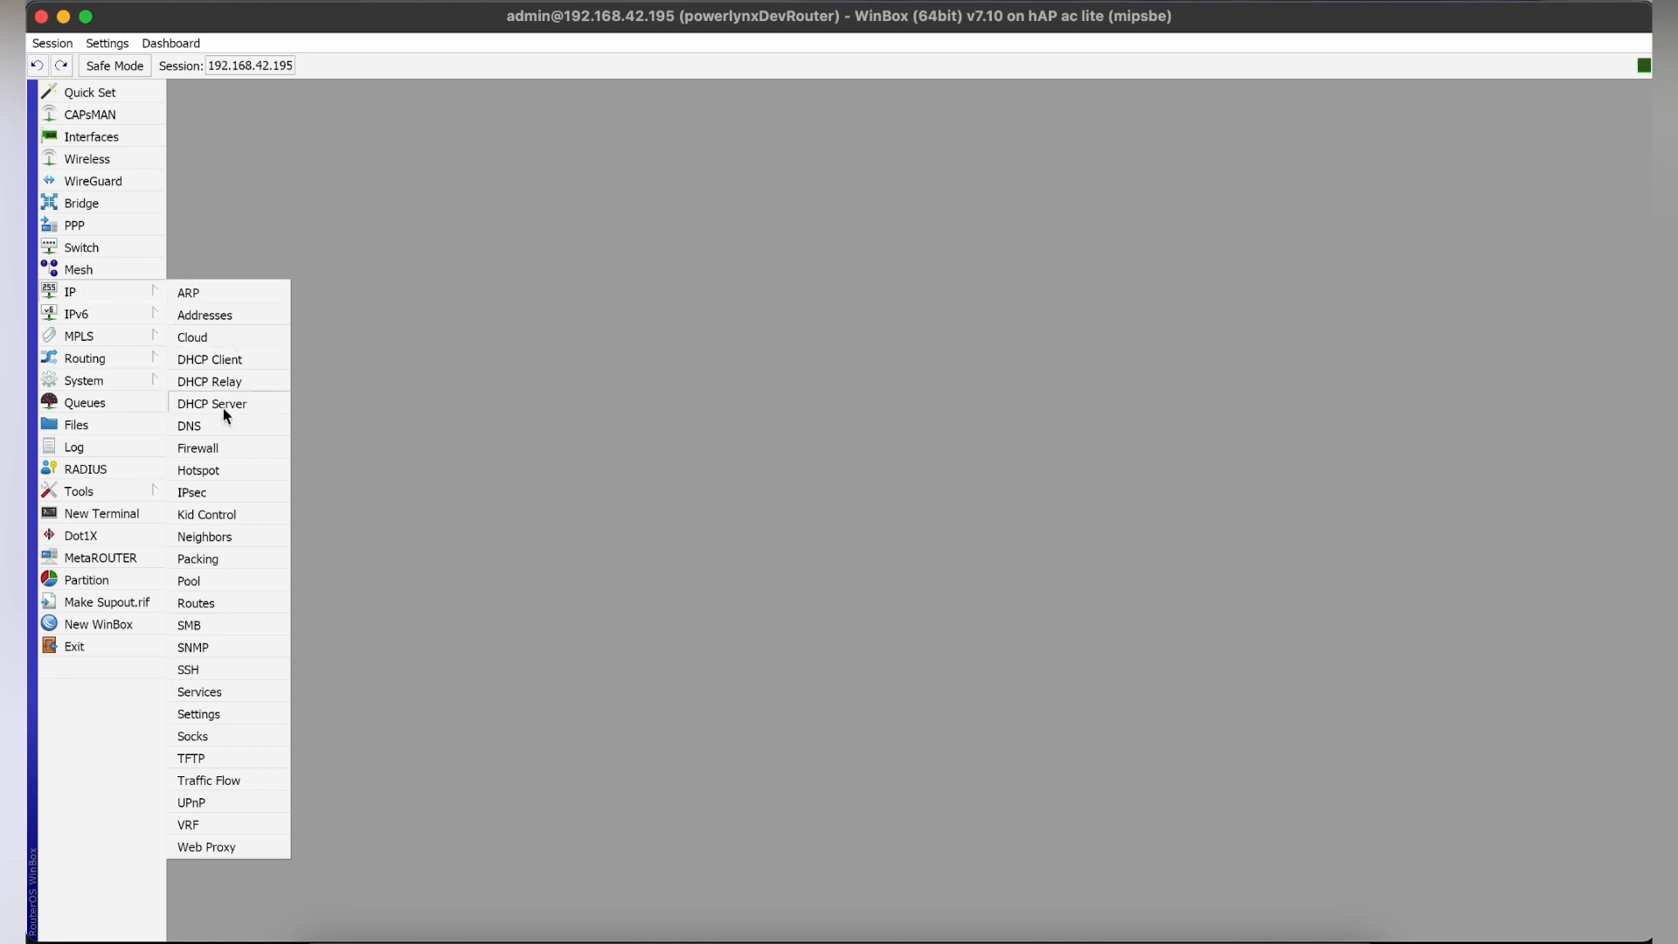
click(200, 471)
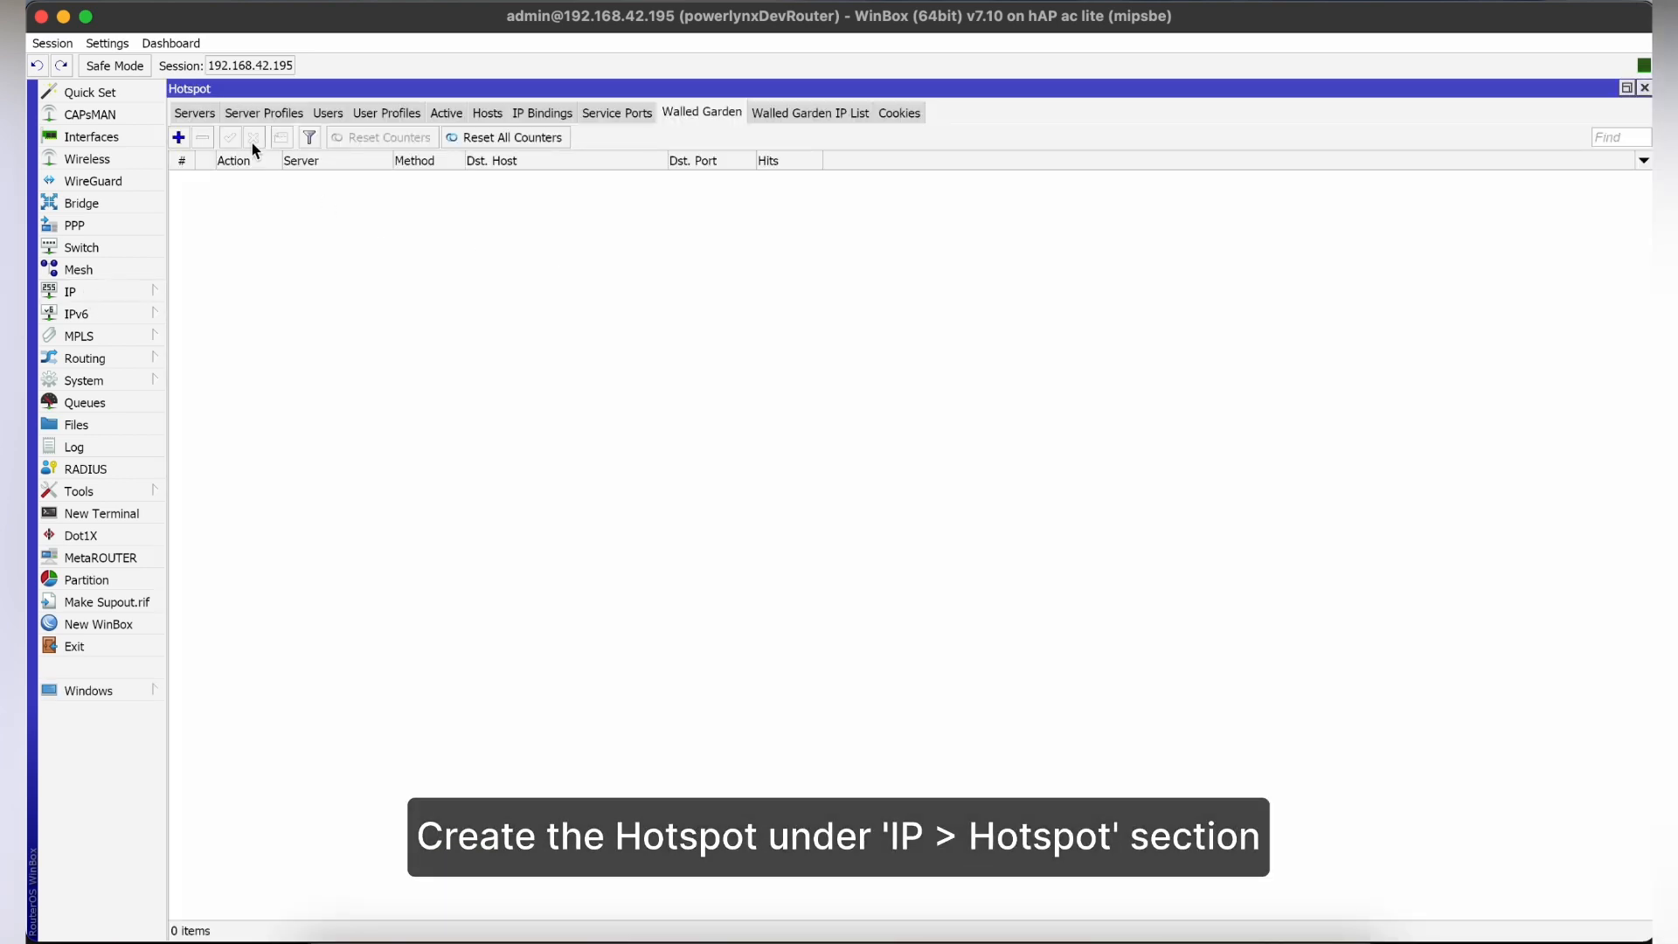
click(196, 113)
click(400, 139)
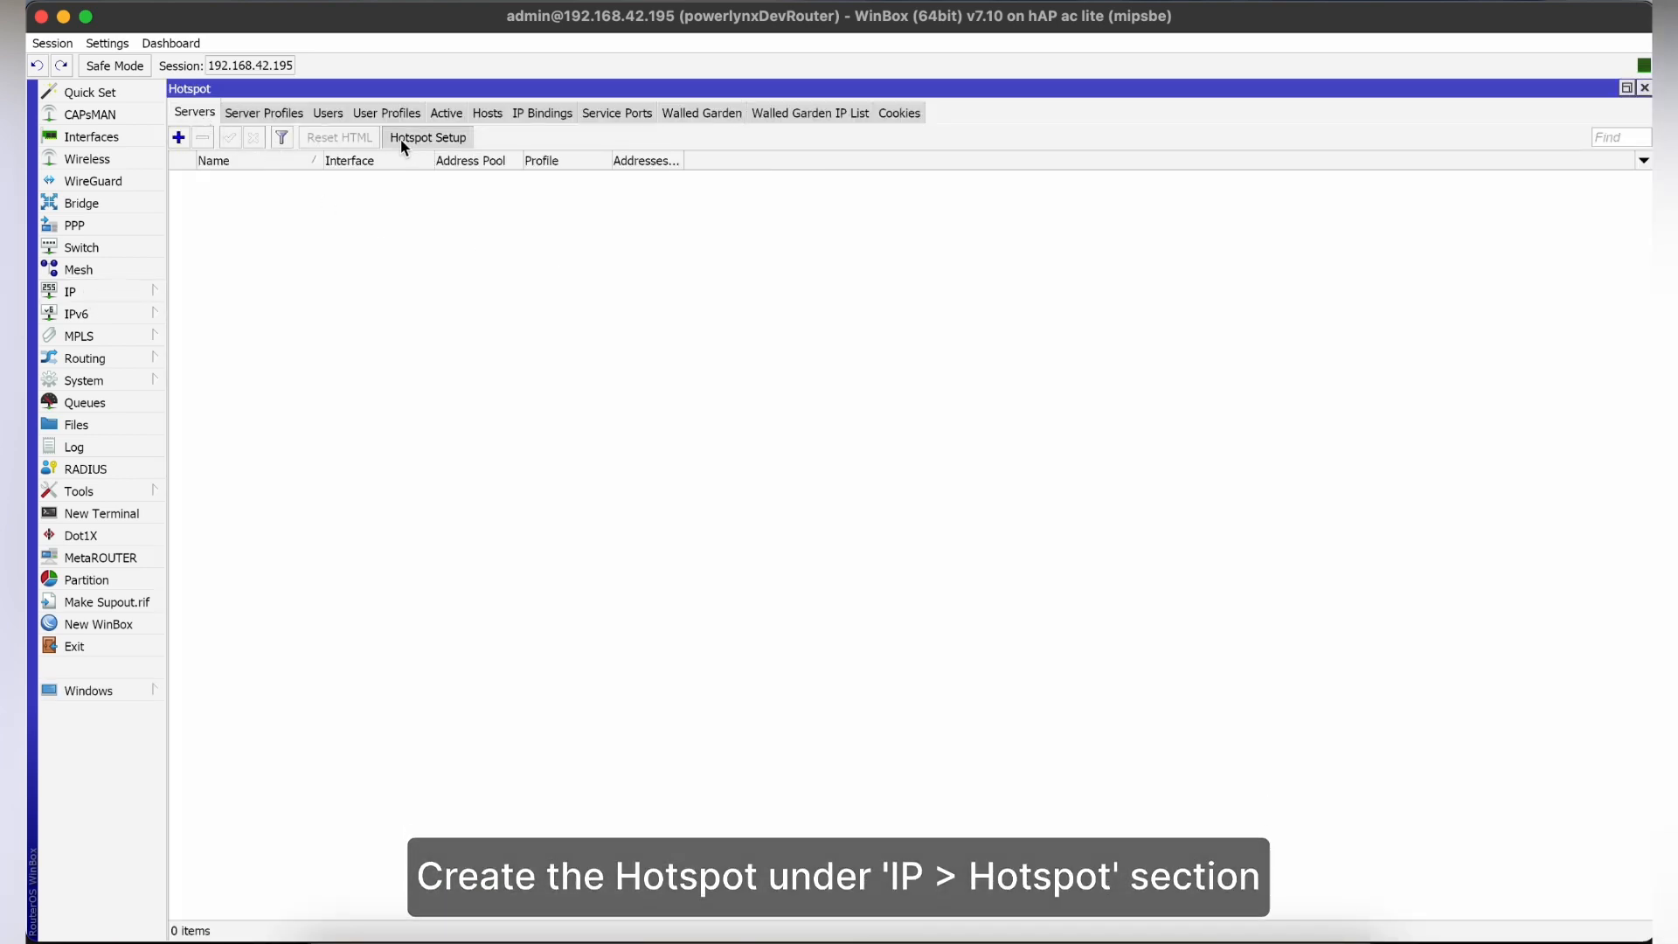
click(954, 493)
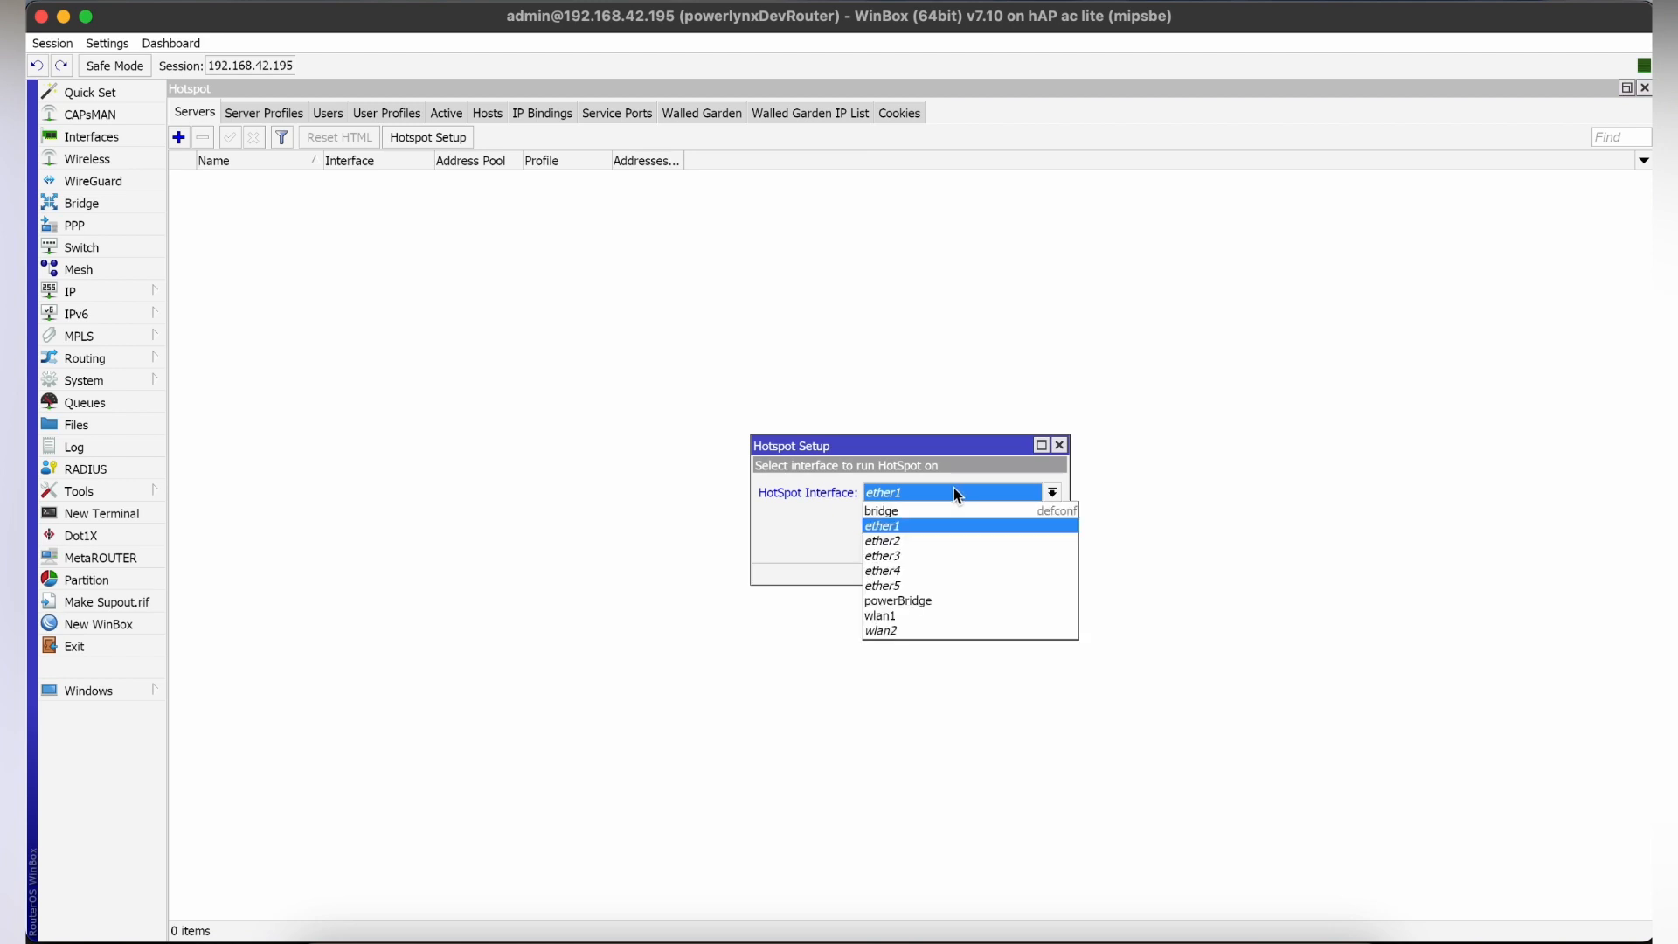
click(935, 602)
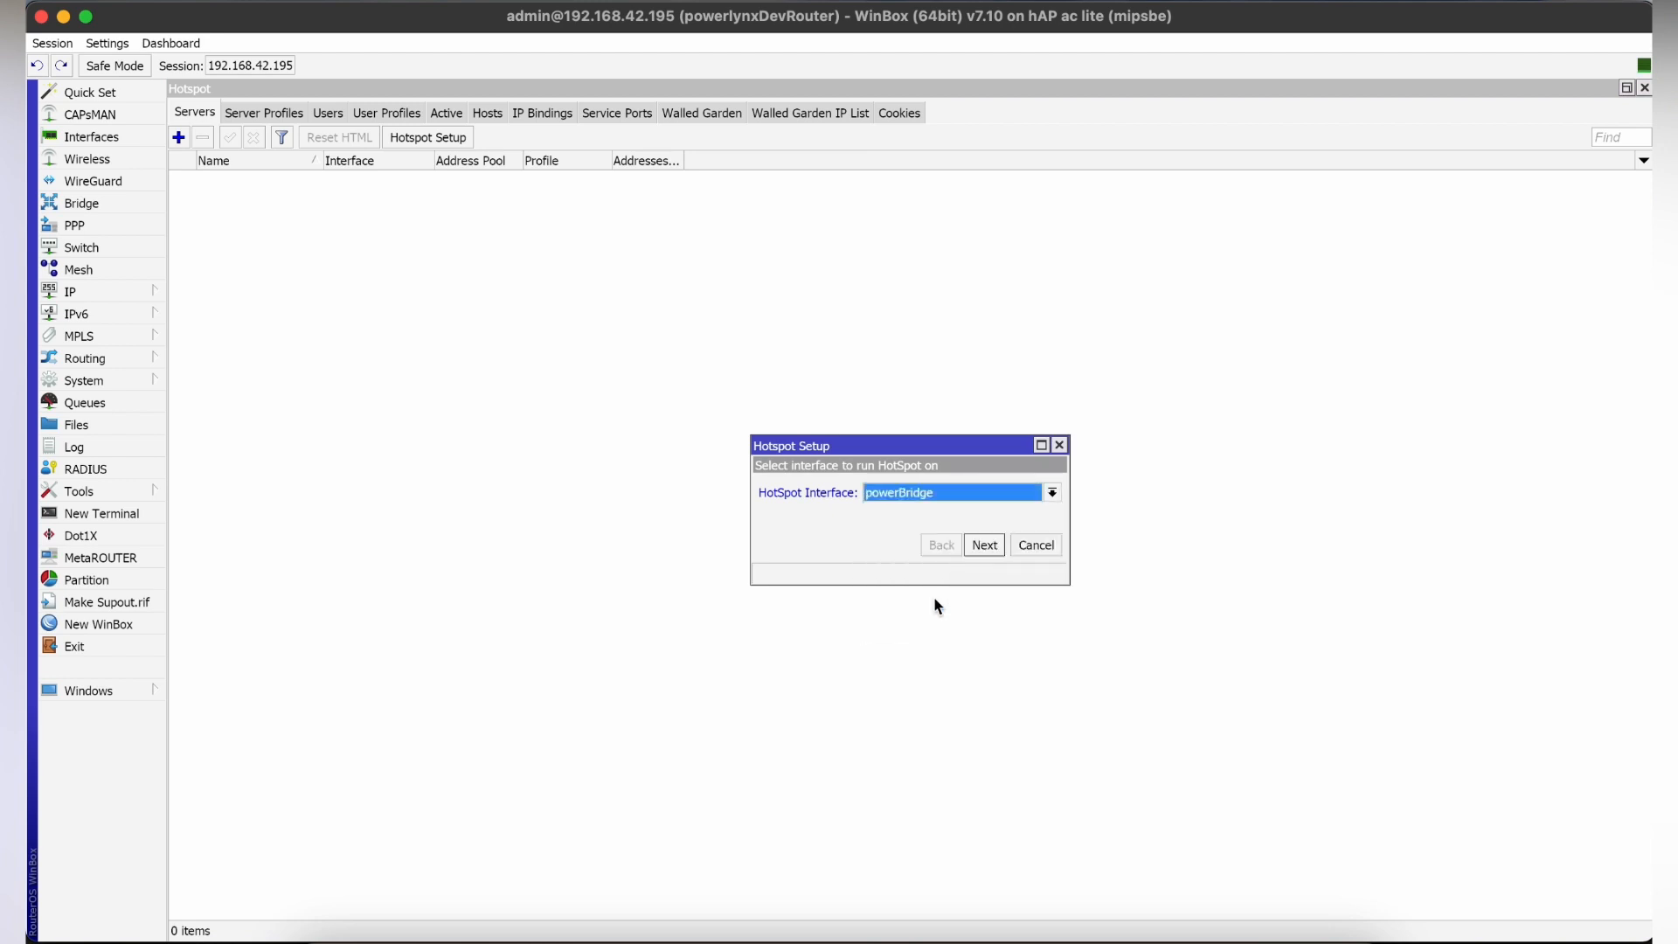
click(980, 546)
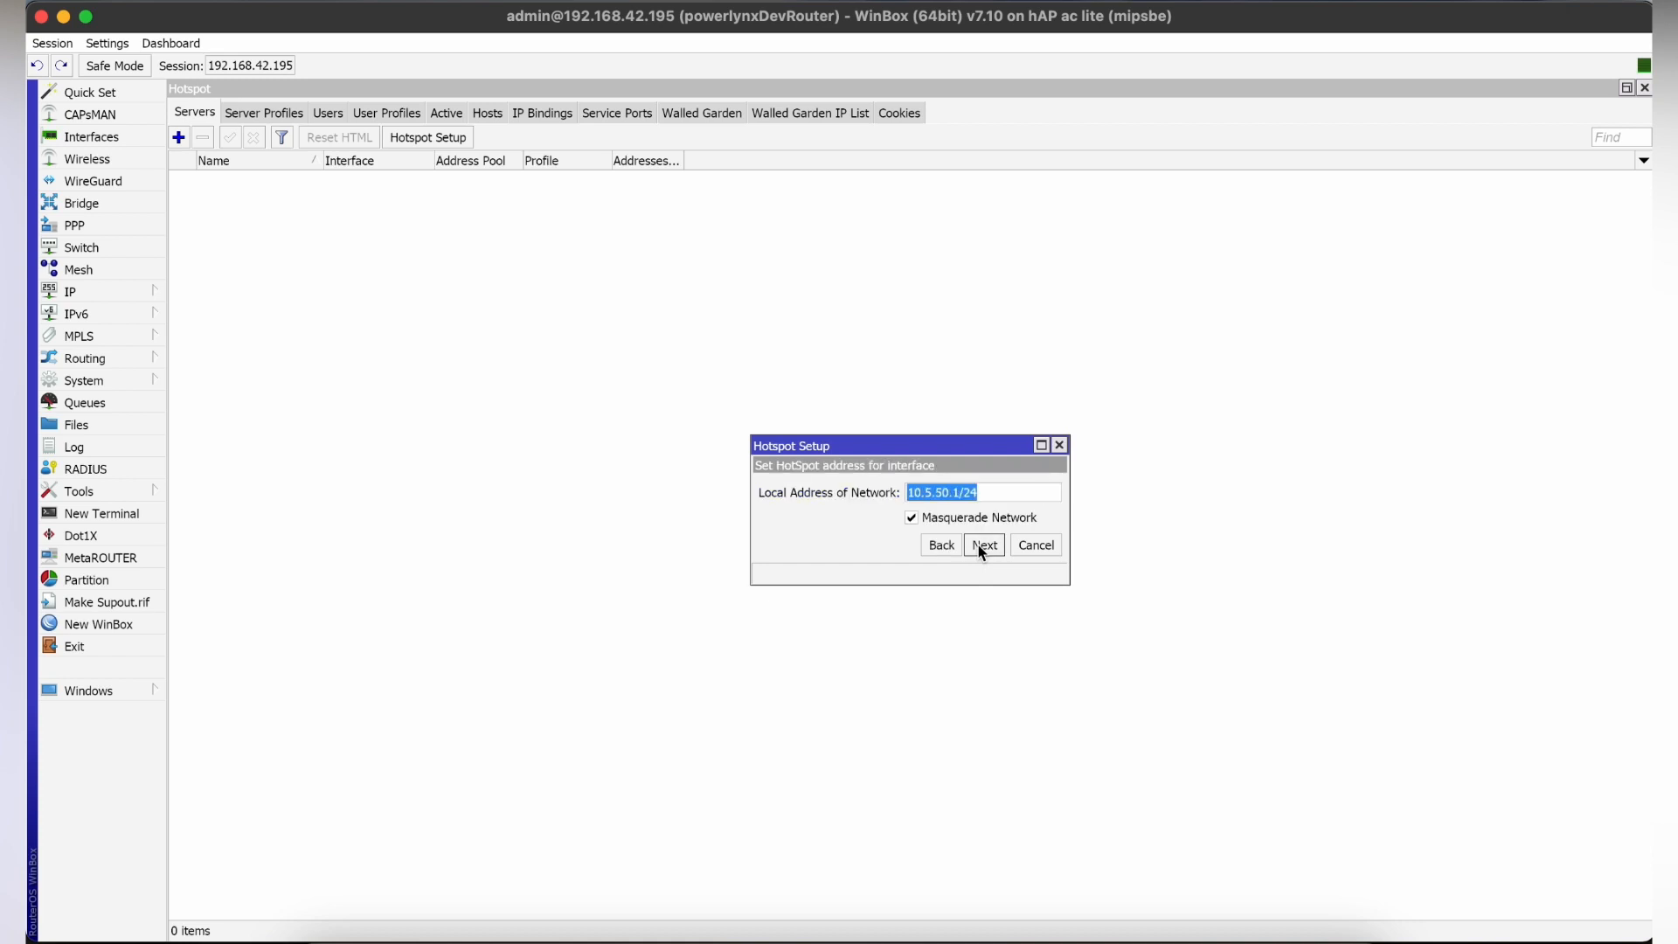
Complete the wizard with local address 10.5.50.1/24, masquerading, no certificate, DNS server 192.168.77.1 and an empty DNS name, and check the new server's settings.
click(980, 545)
click(980, 545)
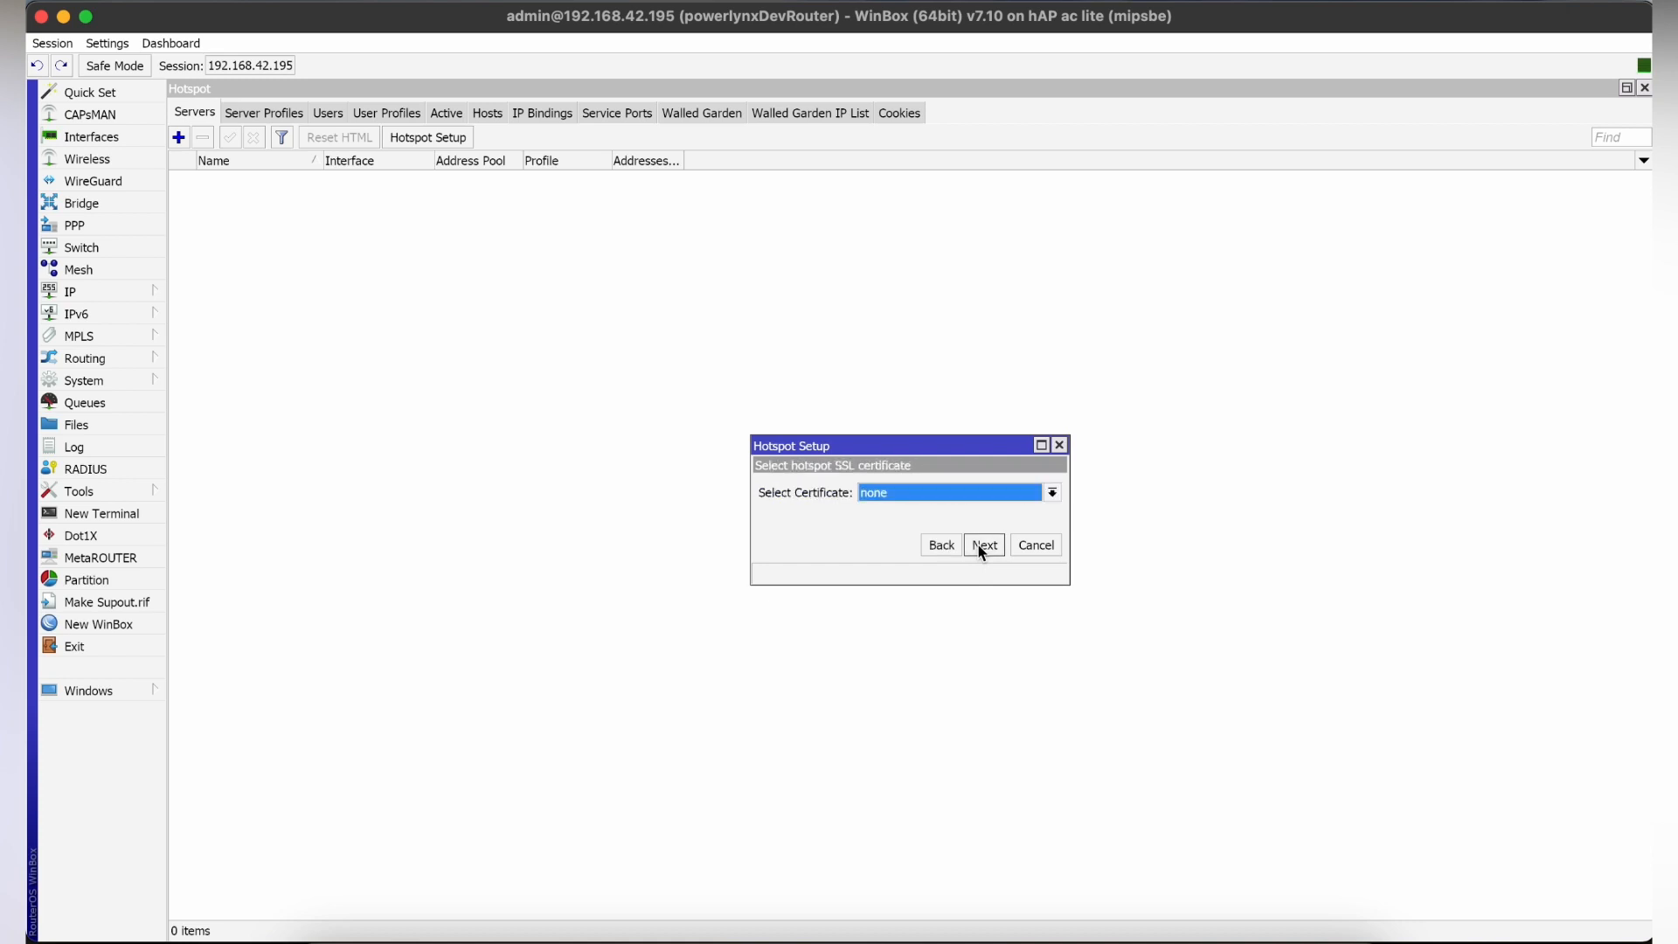
click(980, 545)
click(979, 545)
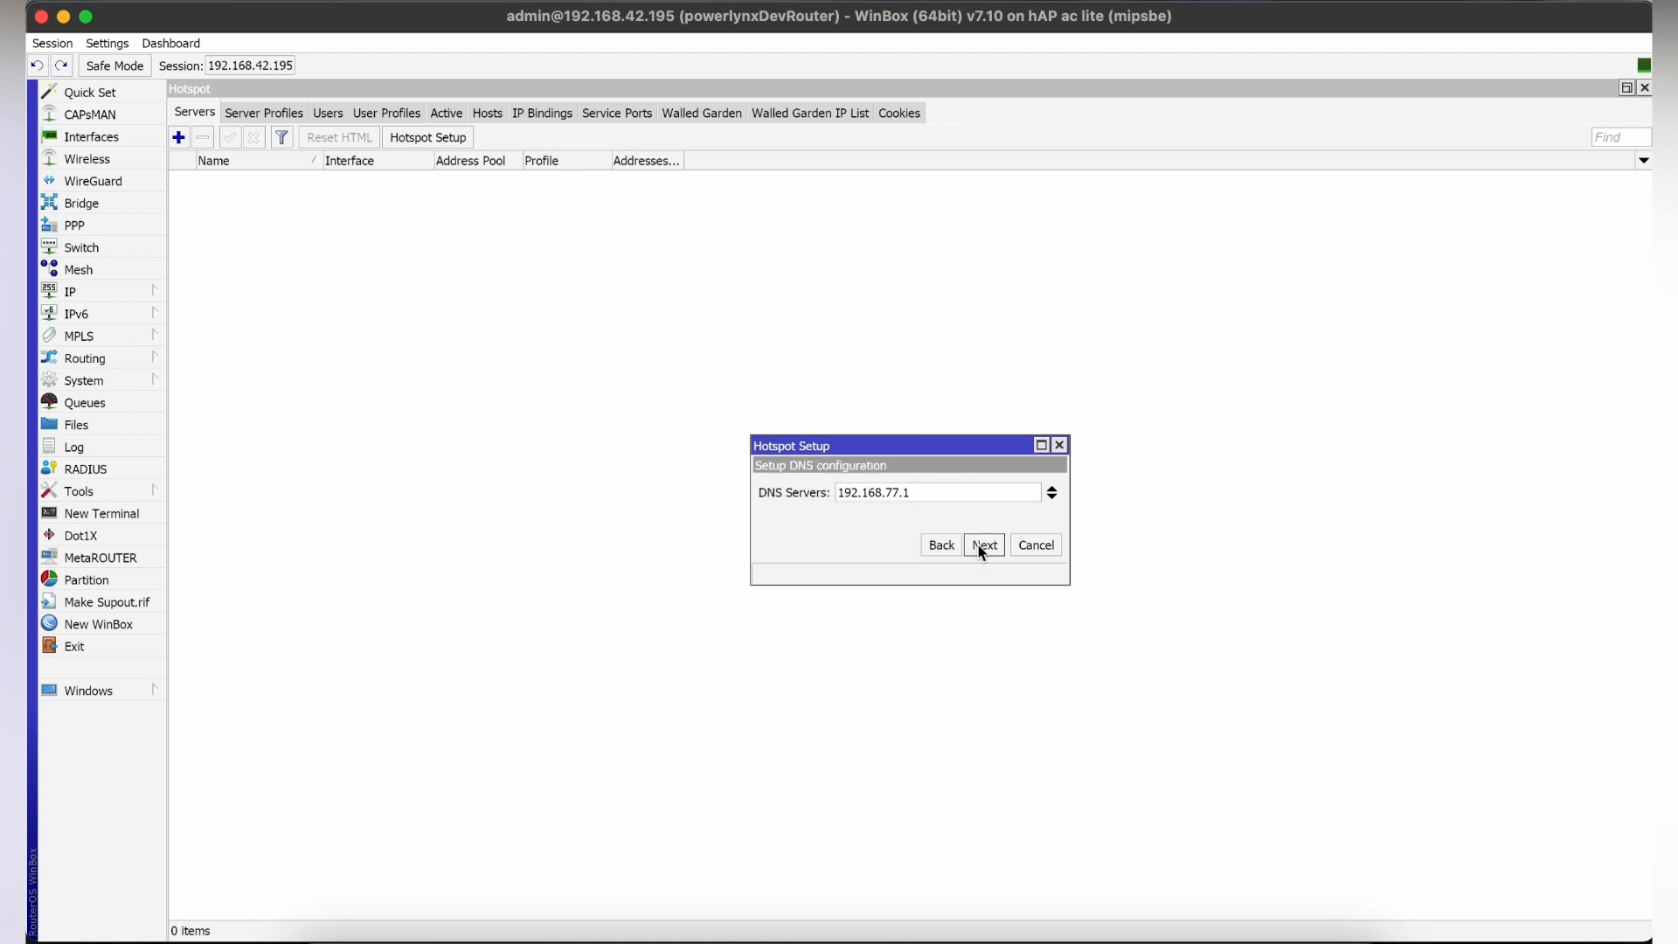
click(980, 546)
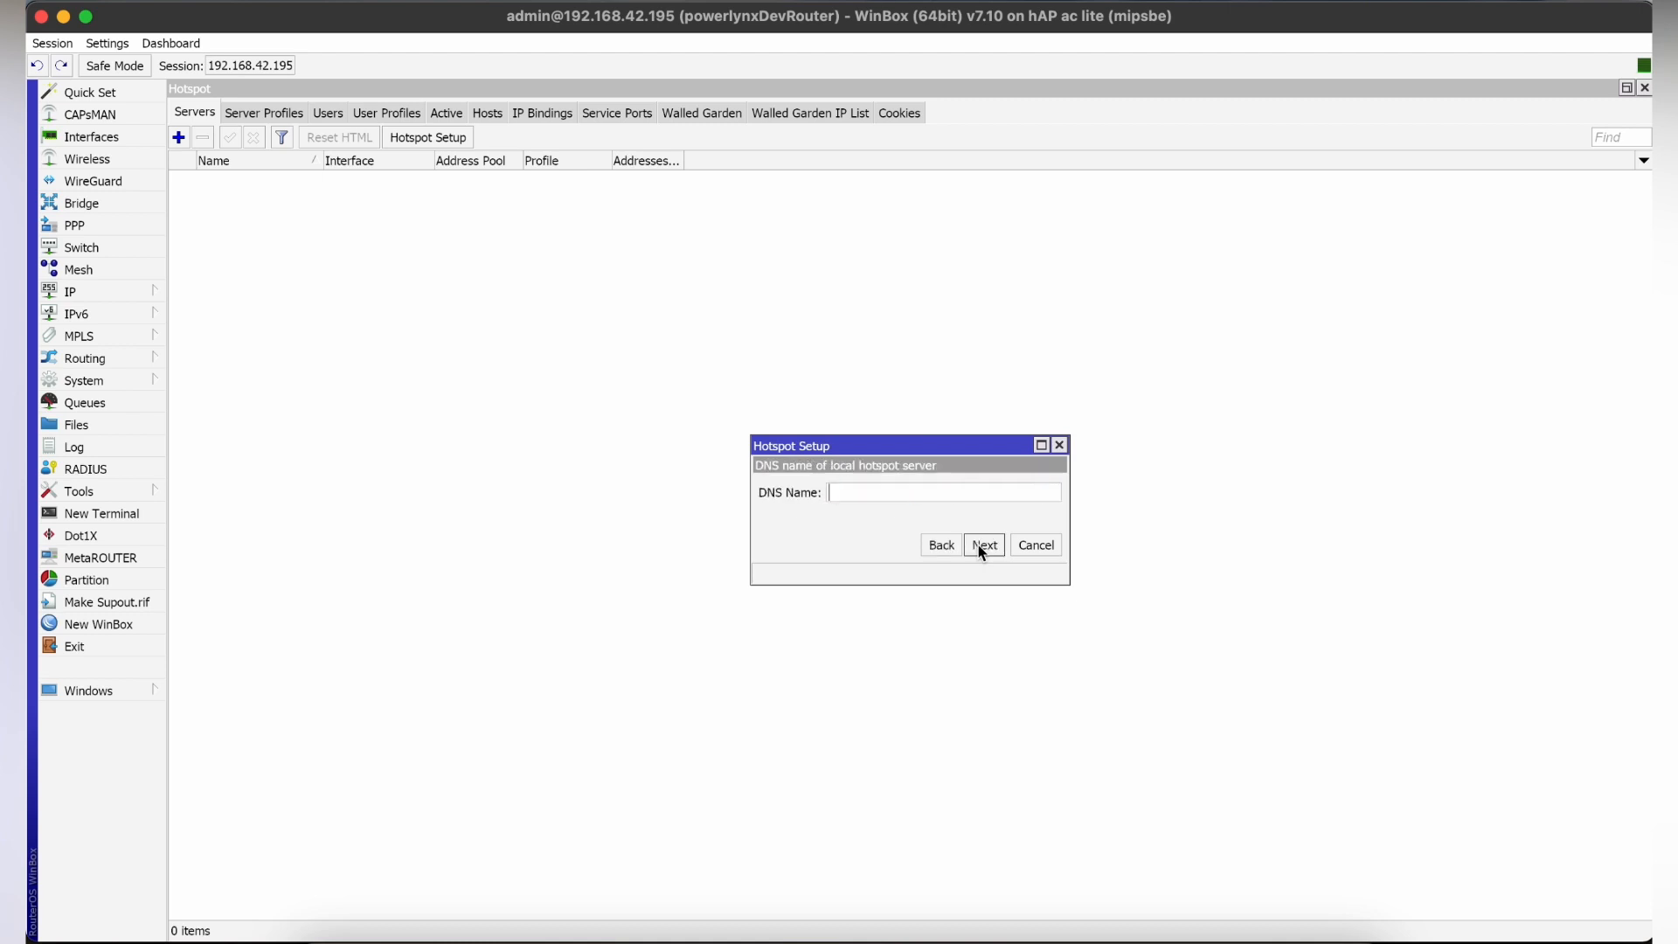
click(980, 545)
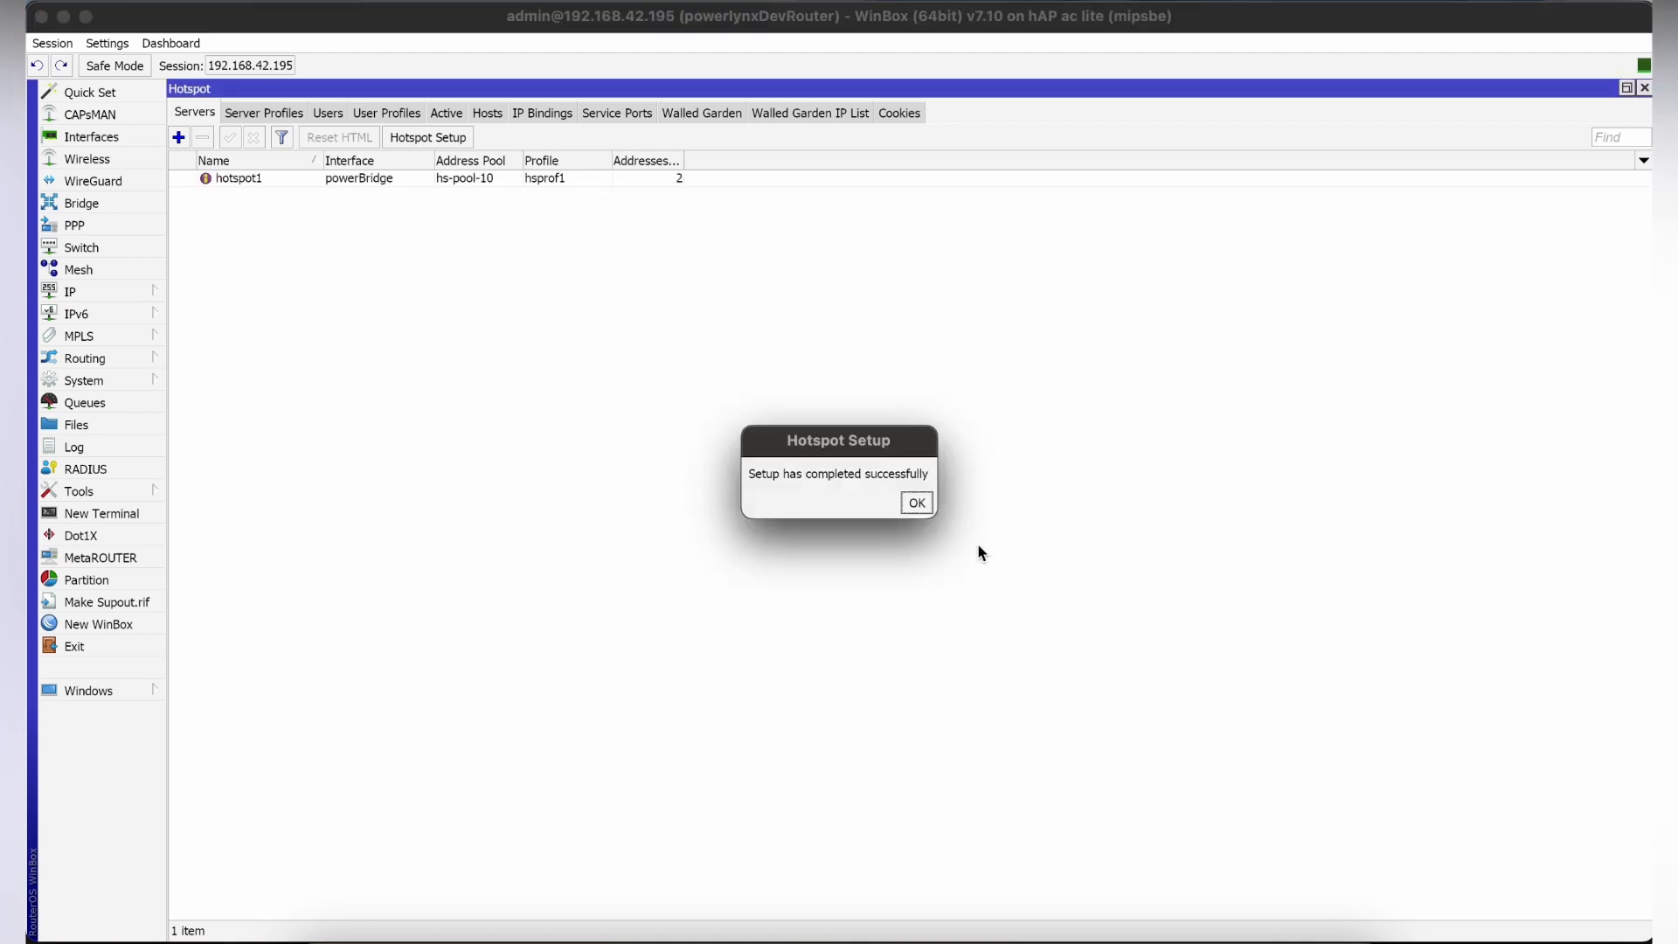
click(915, 504)
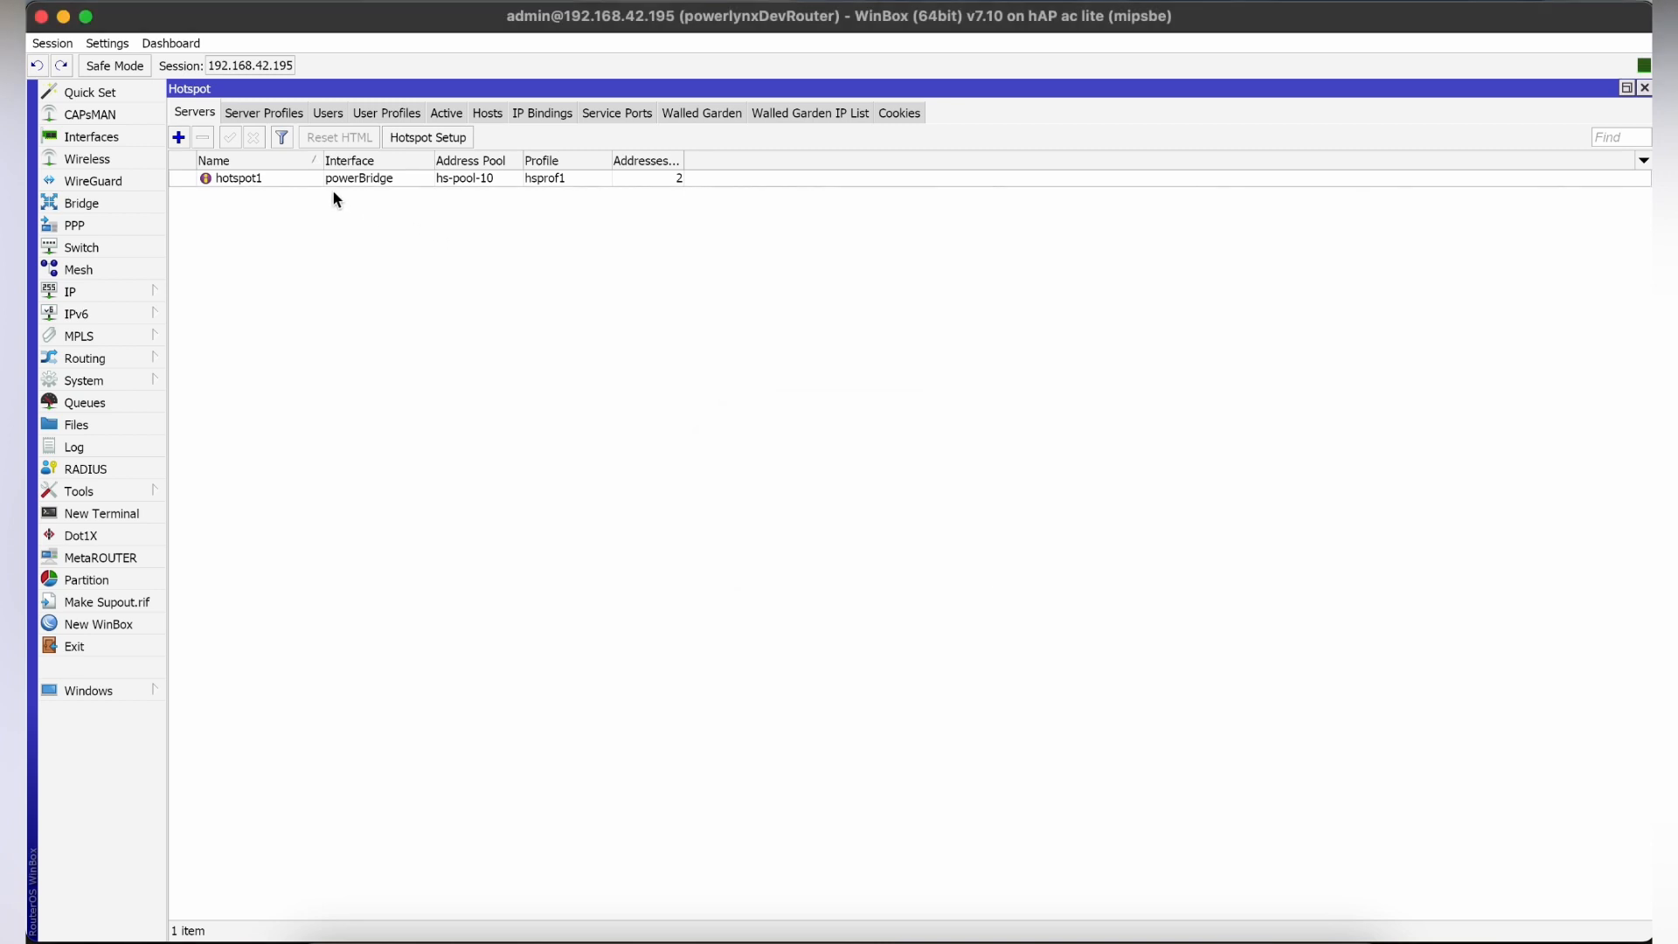
double_click(358, 179)
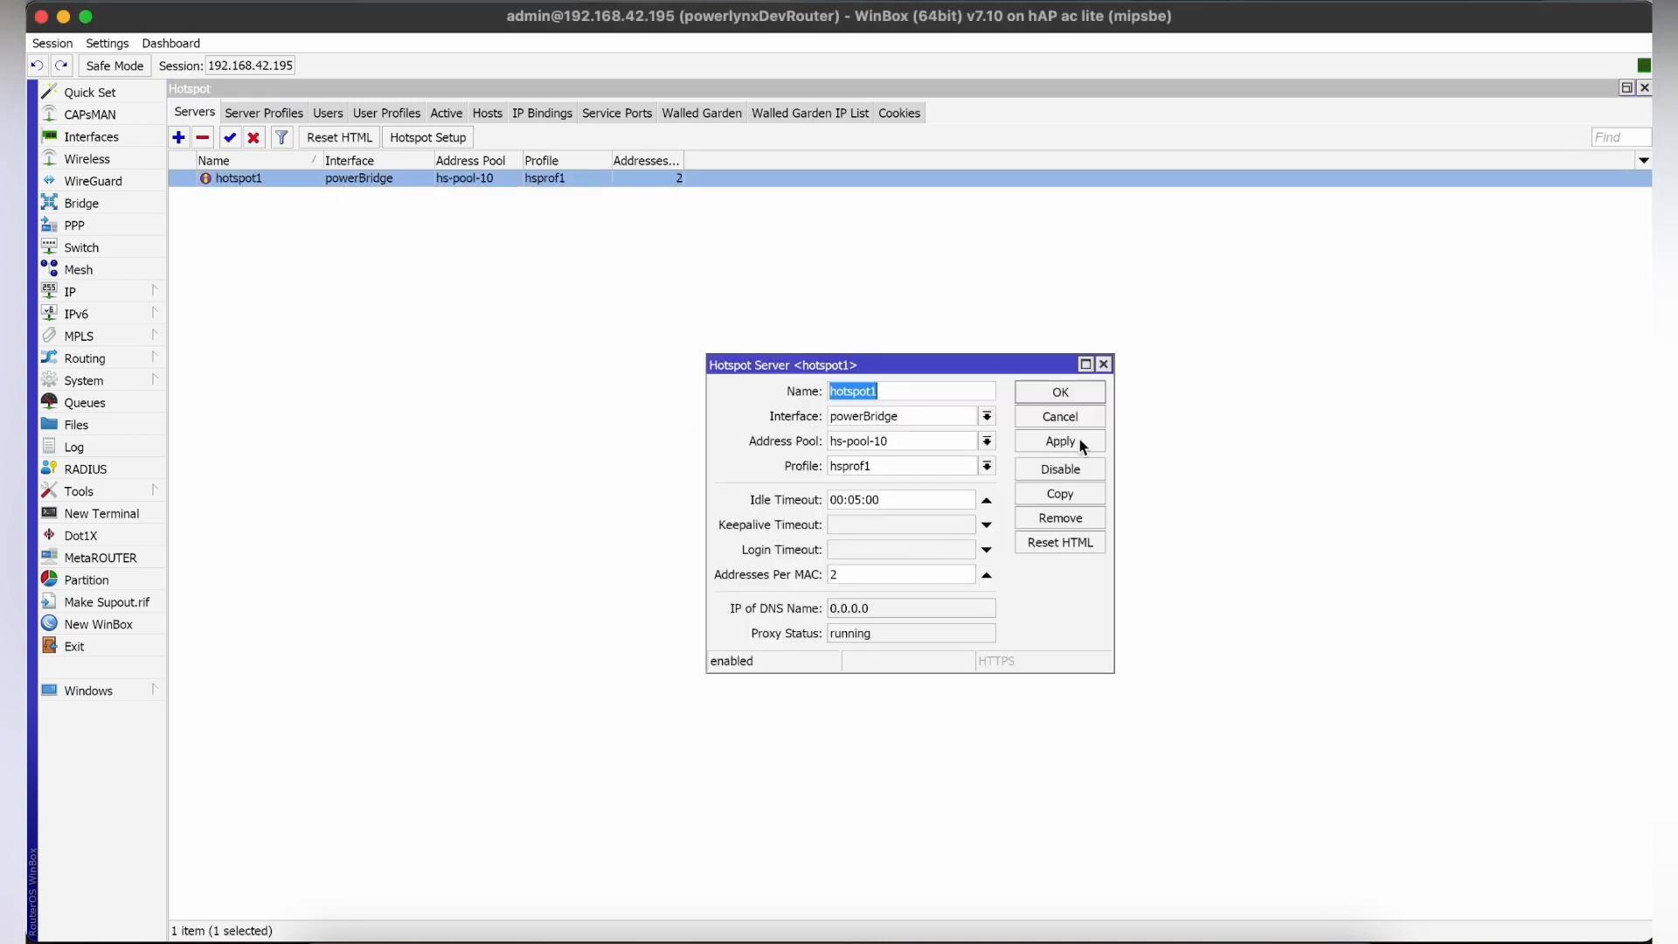
click(1088, 391)
In the hsprof1 server profile, enable MAC login with MAC as username and password, disable Cookie login and apply the changes.
click(279, 111)
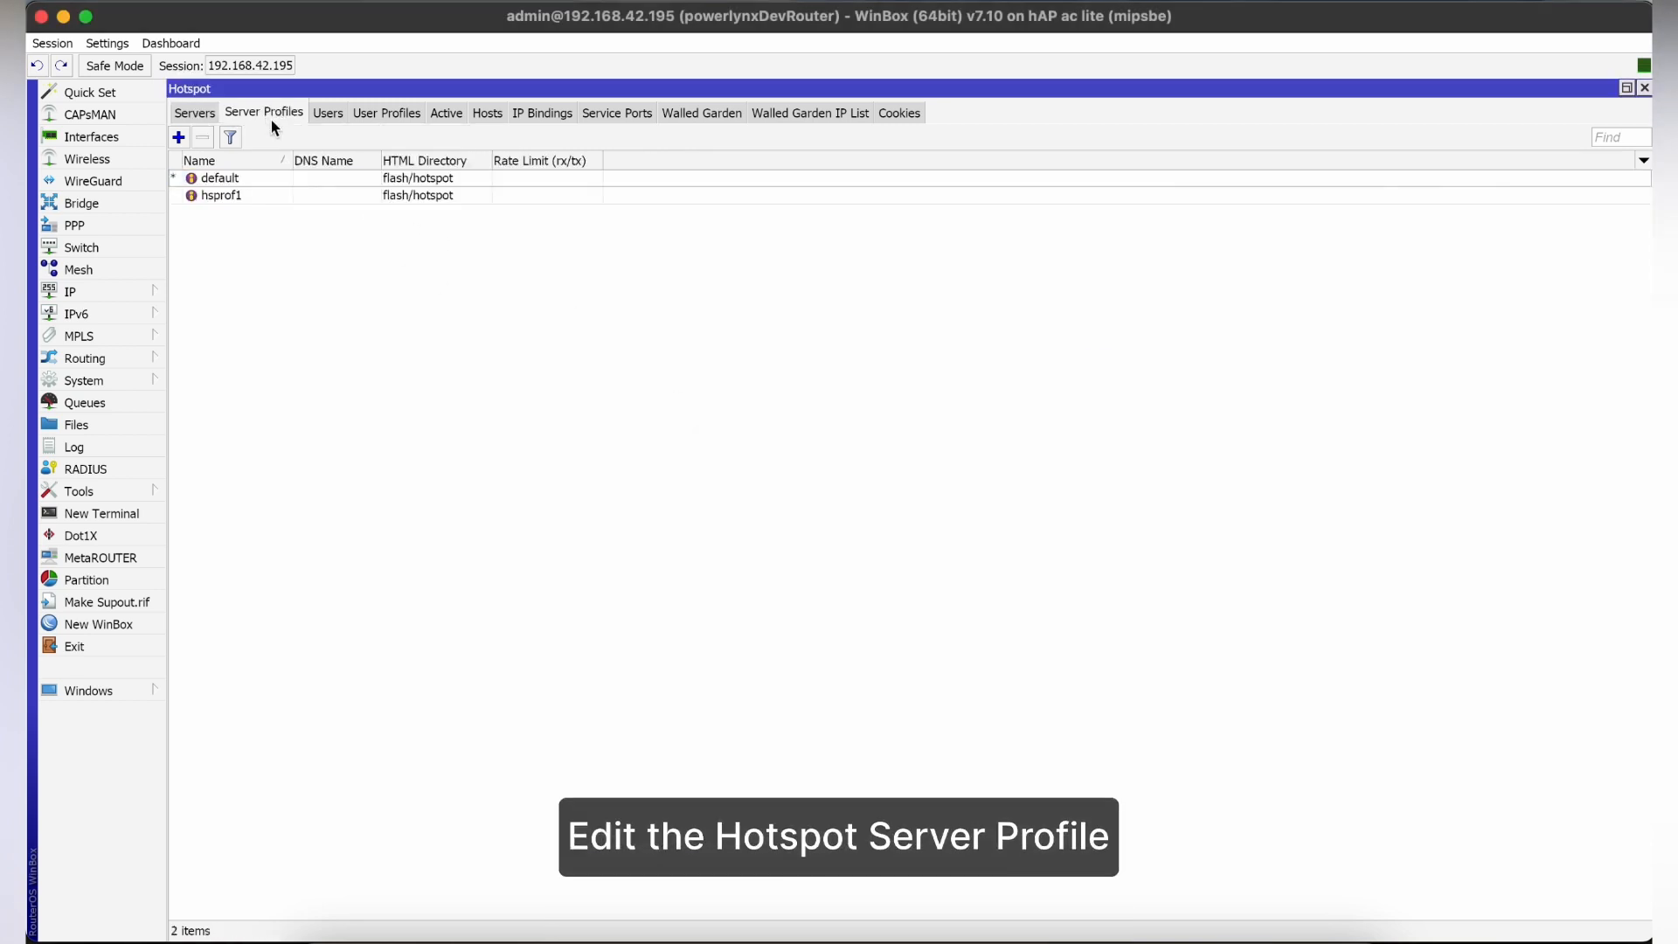
double_click(270, 196)
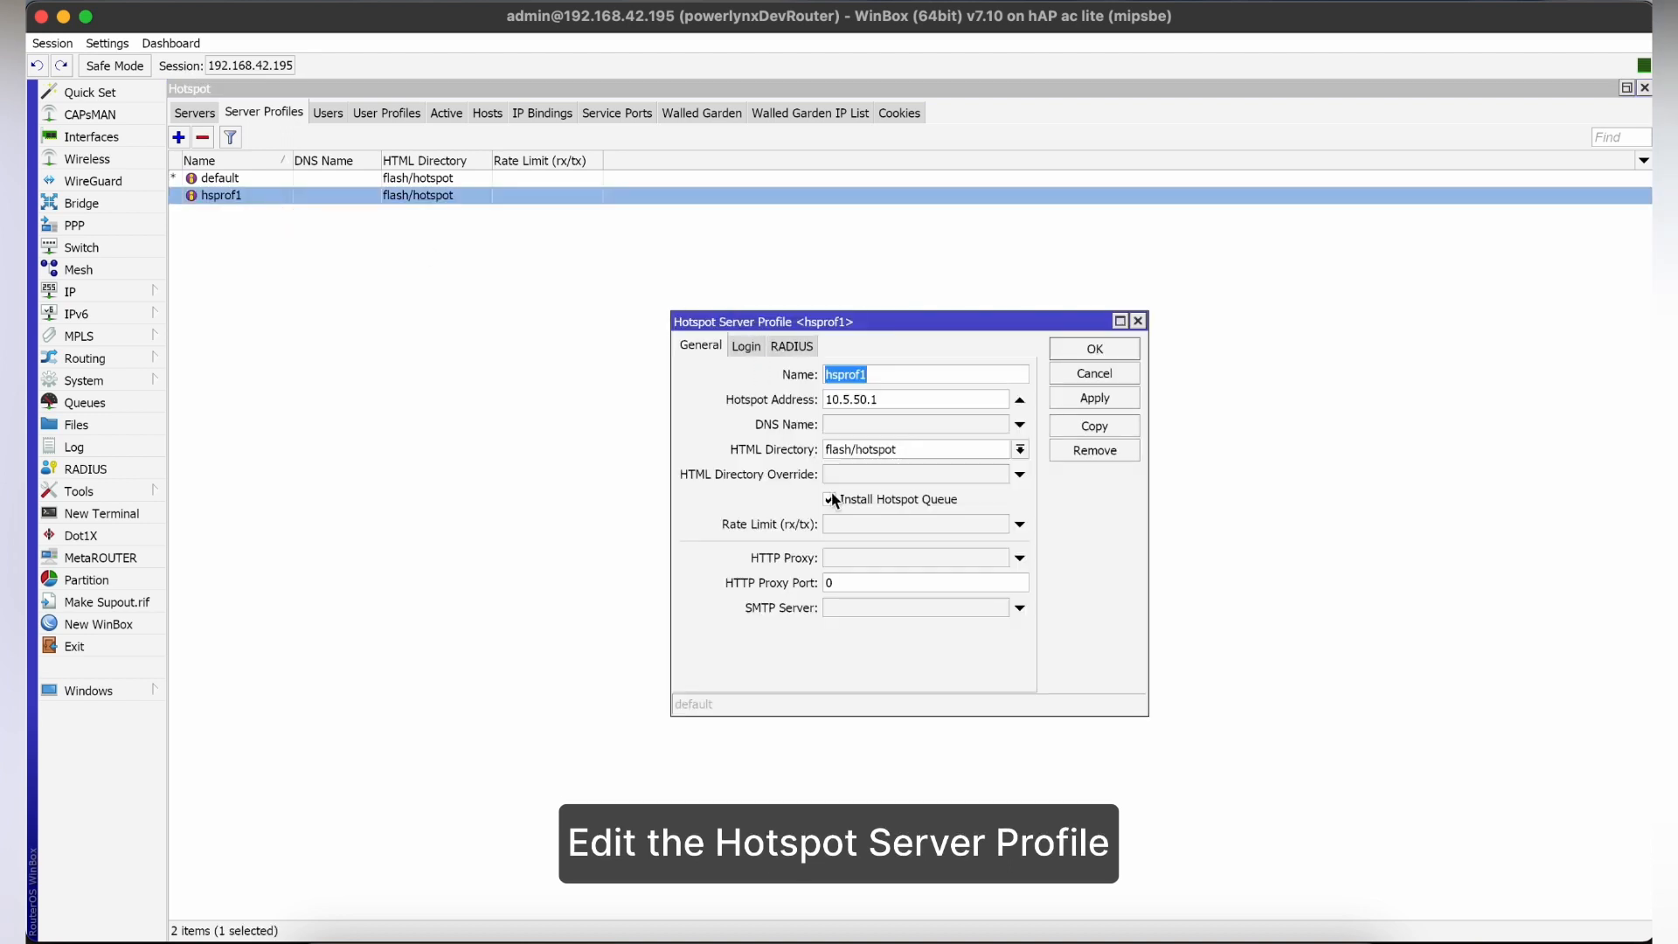
click(755, 344)
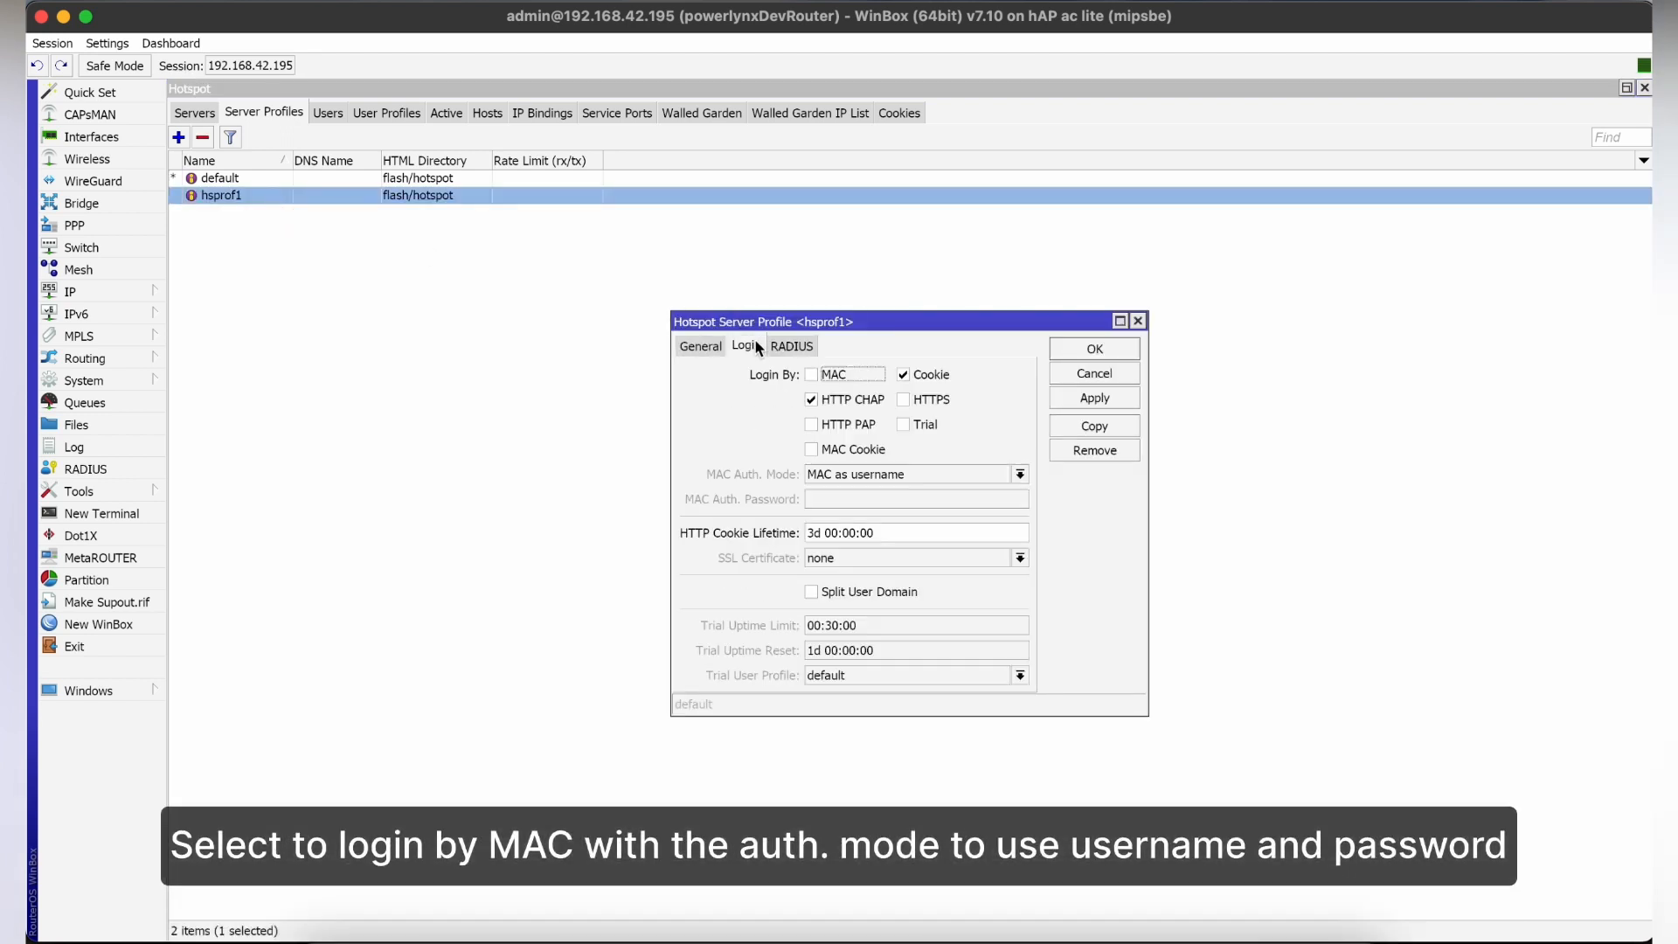
click(818, 376)
click(899, 474)
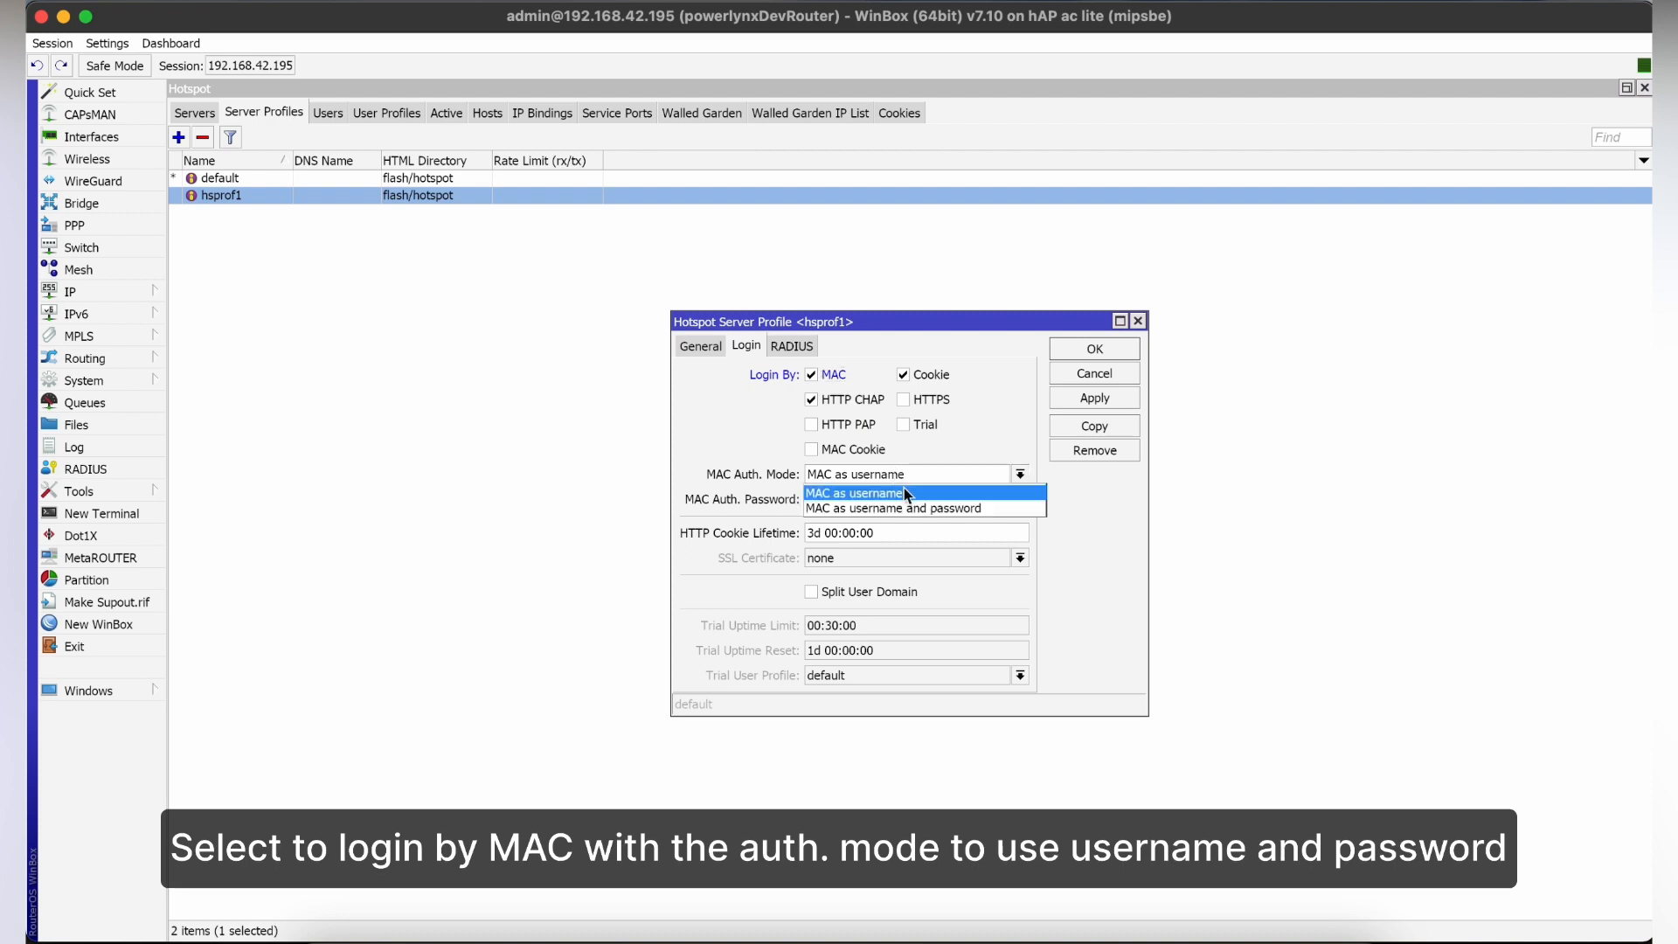
click(913, 510)
click(922, 374)
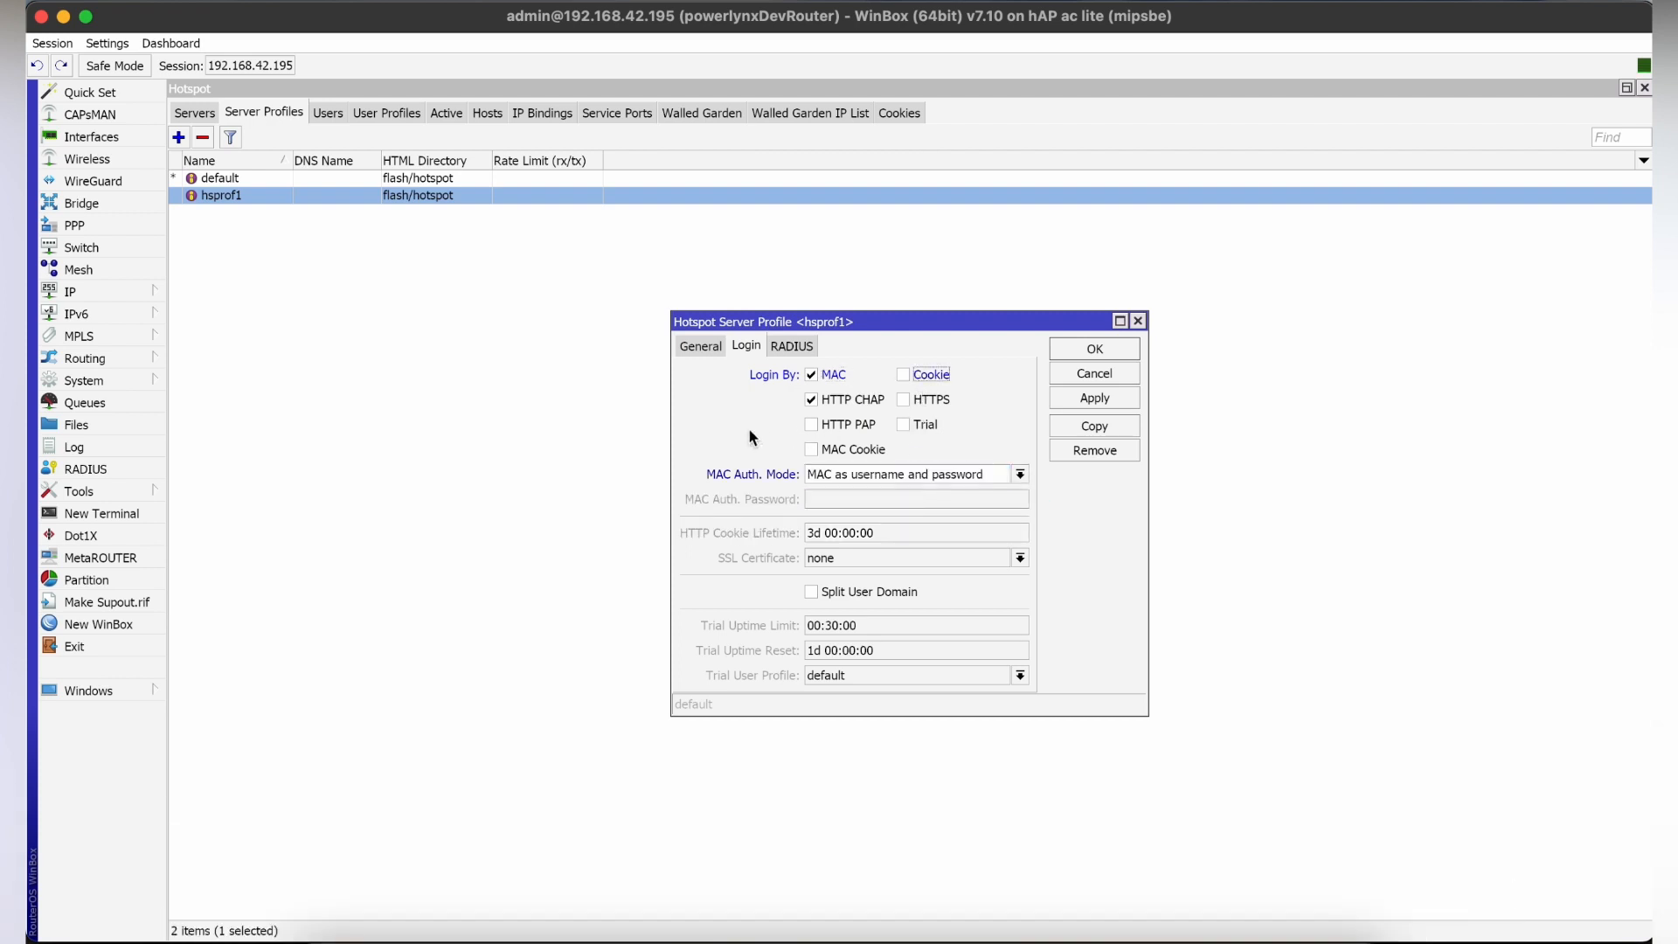
click(1059, 395)
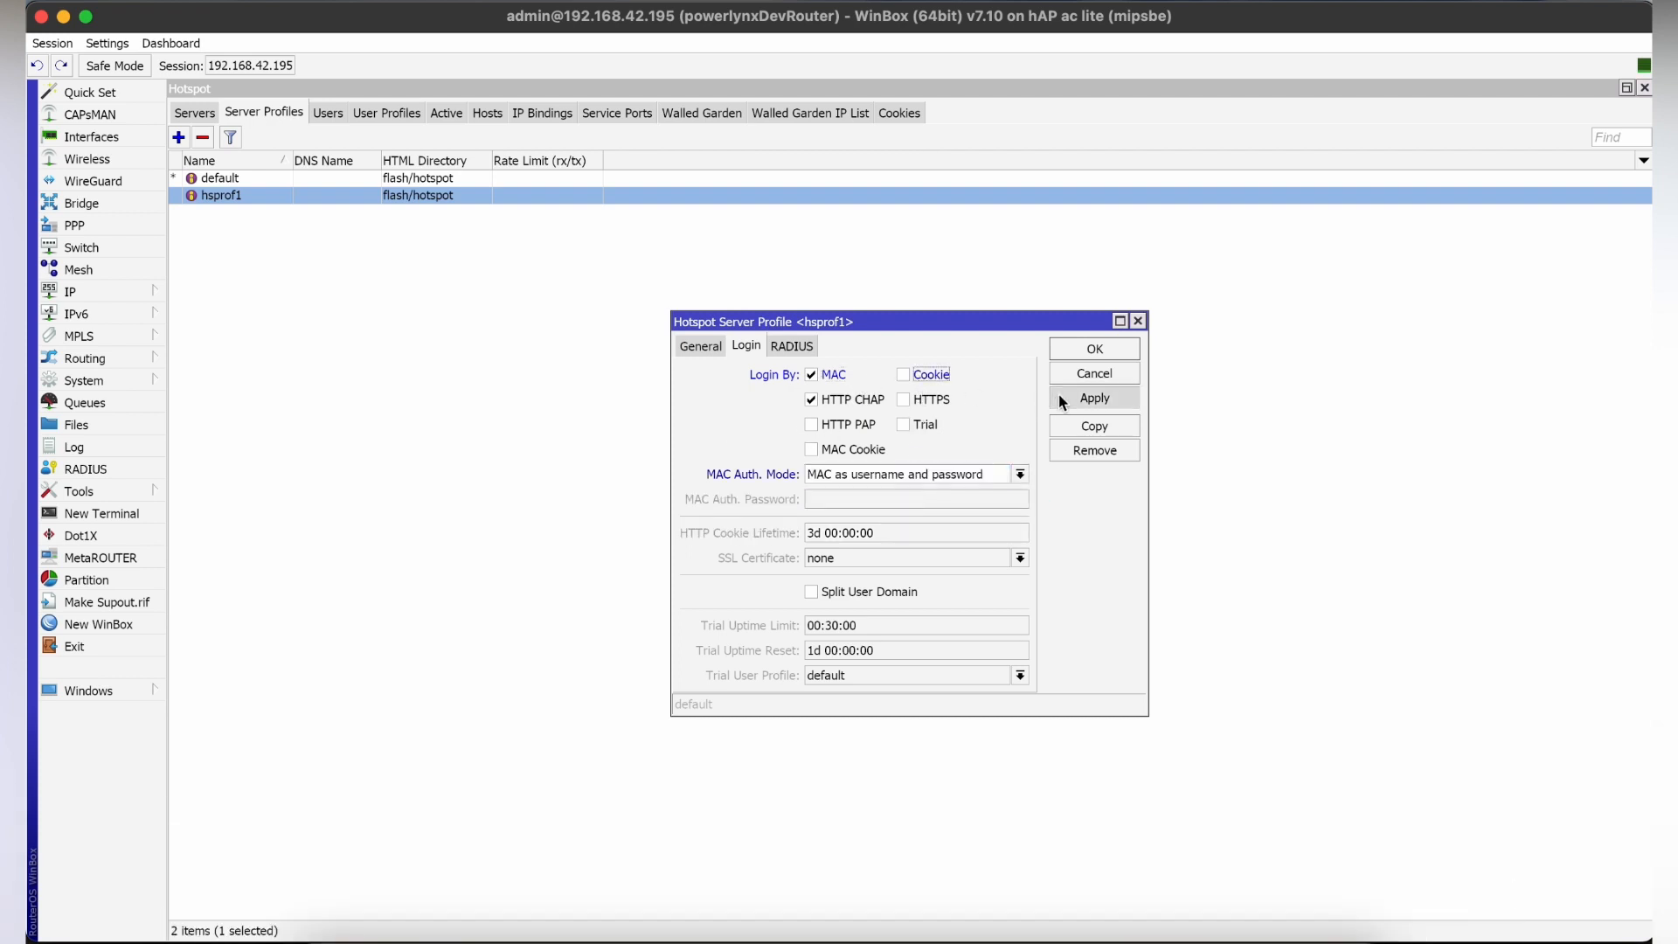
Enable Use RADIUS in the hsprof1 profile and save it.
click(791, 346)
click(818, 376)
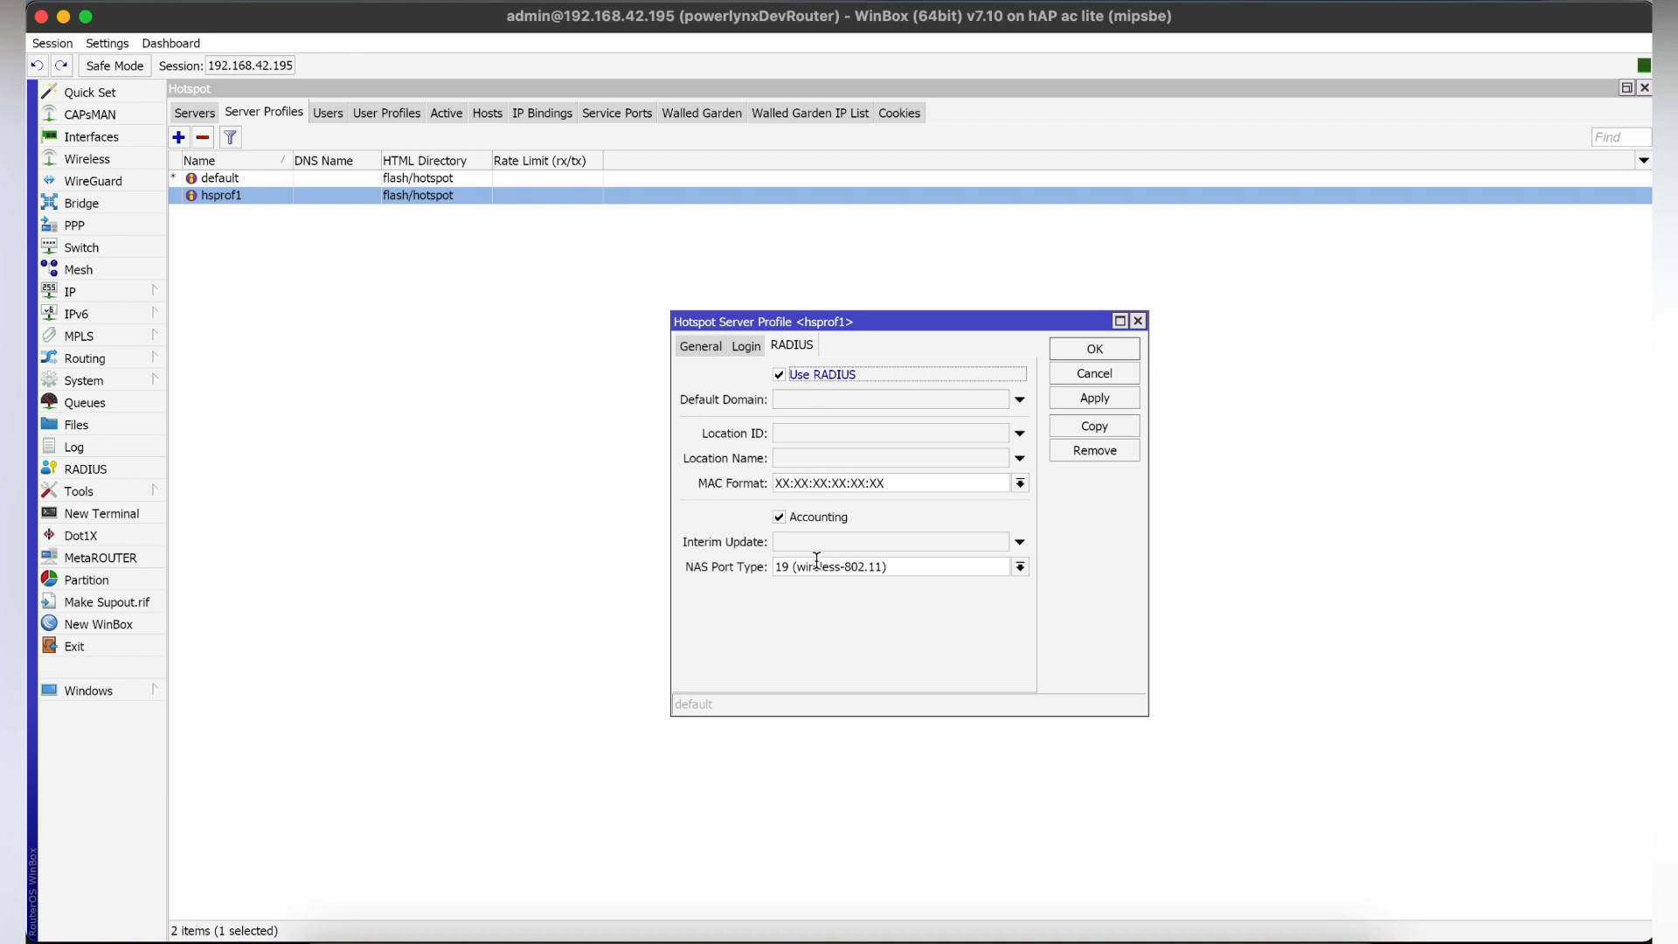
click(1082, 348)
Open the hotspot's walled garden list, and copy the host name one.powerlynx.app from the Powerlynx page address in the browser.
click(685, 110)
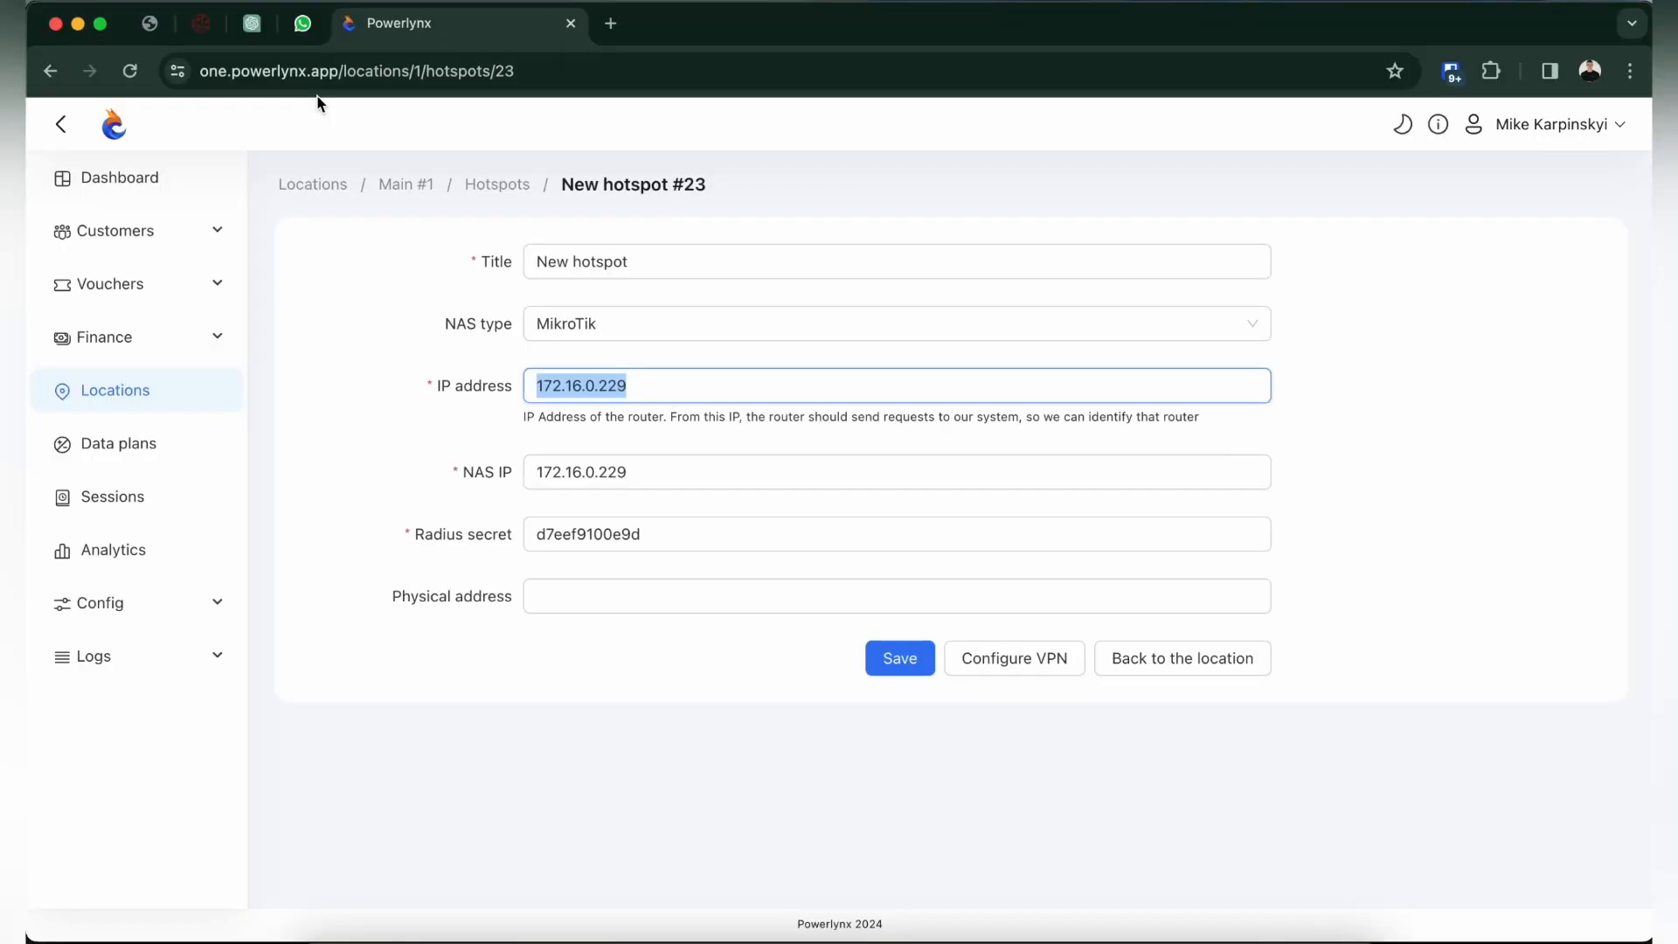
double_click(342, 76)
click(300, 73)
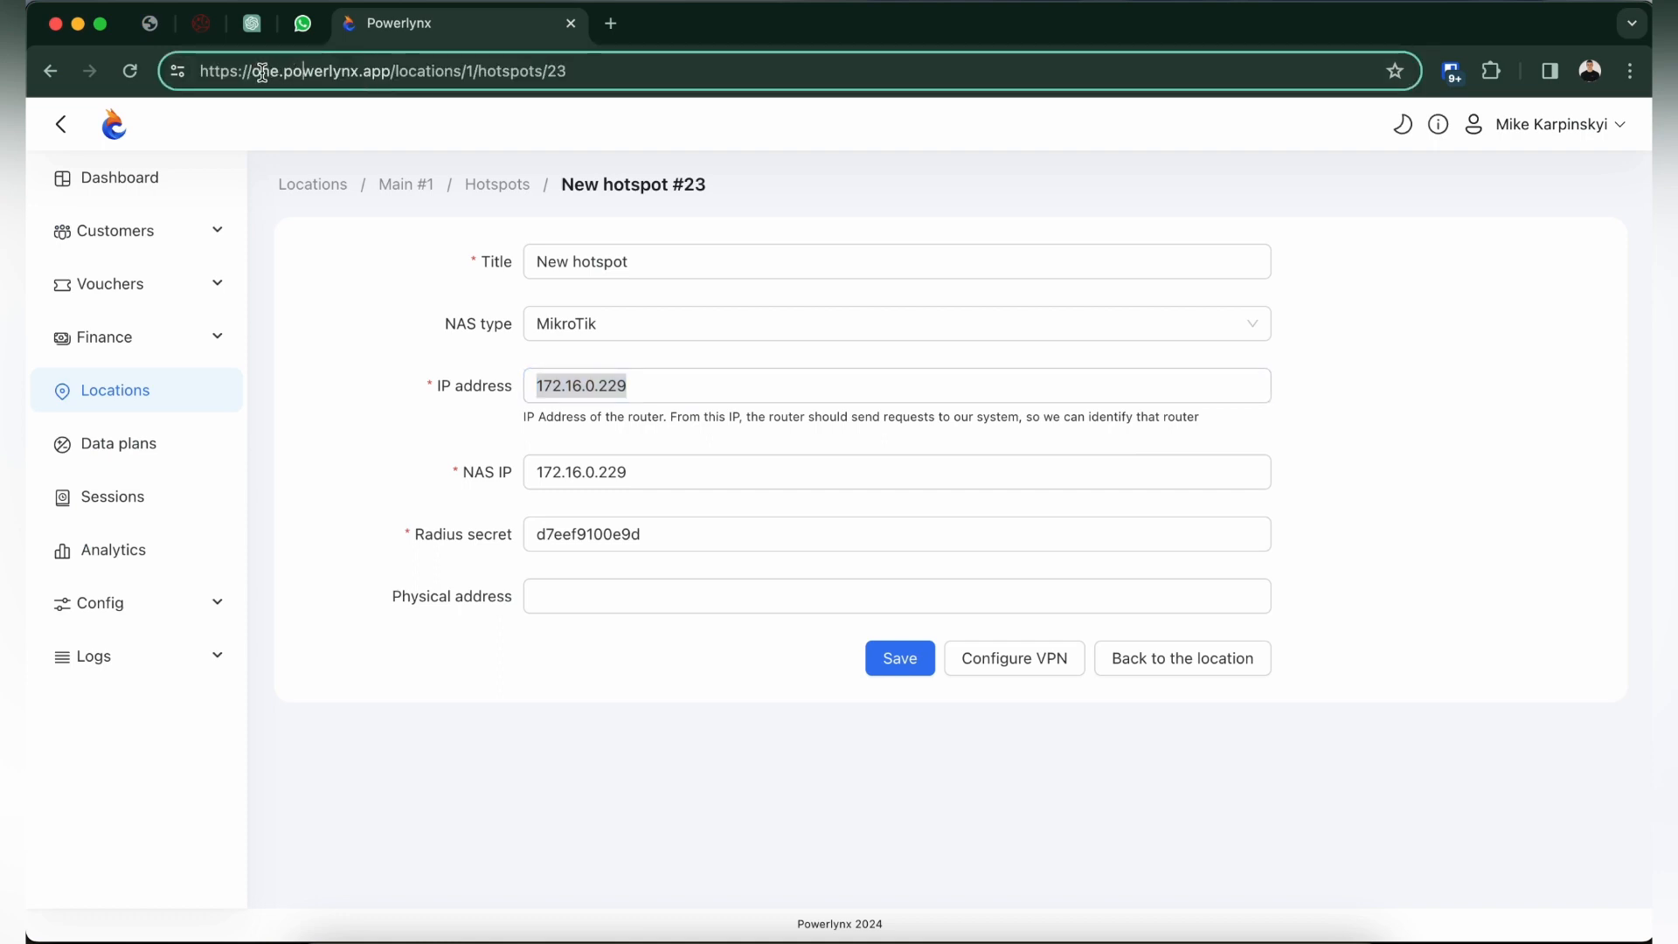
drag(259, 73, 384, 79)
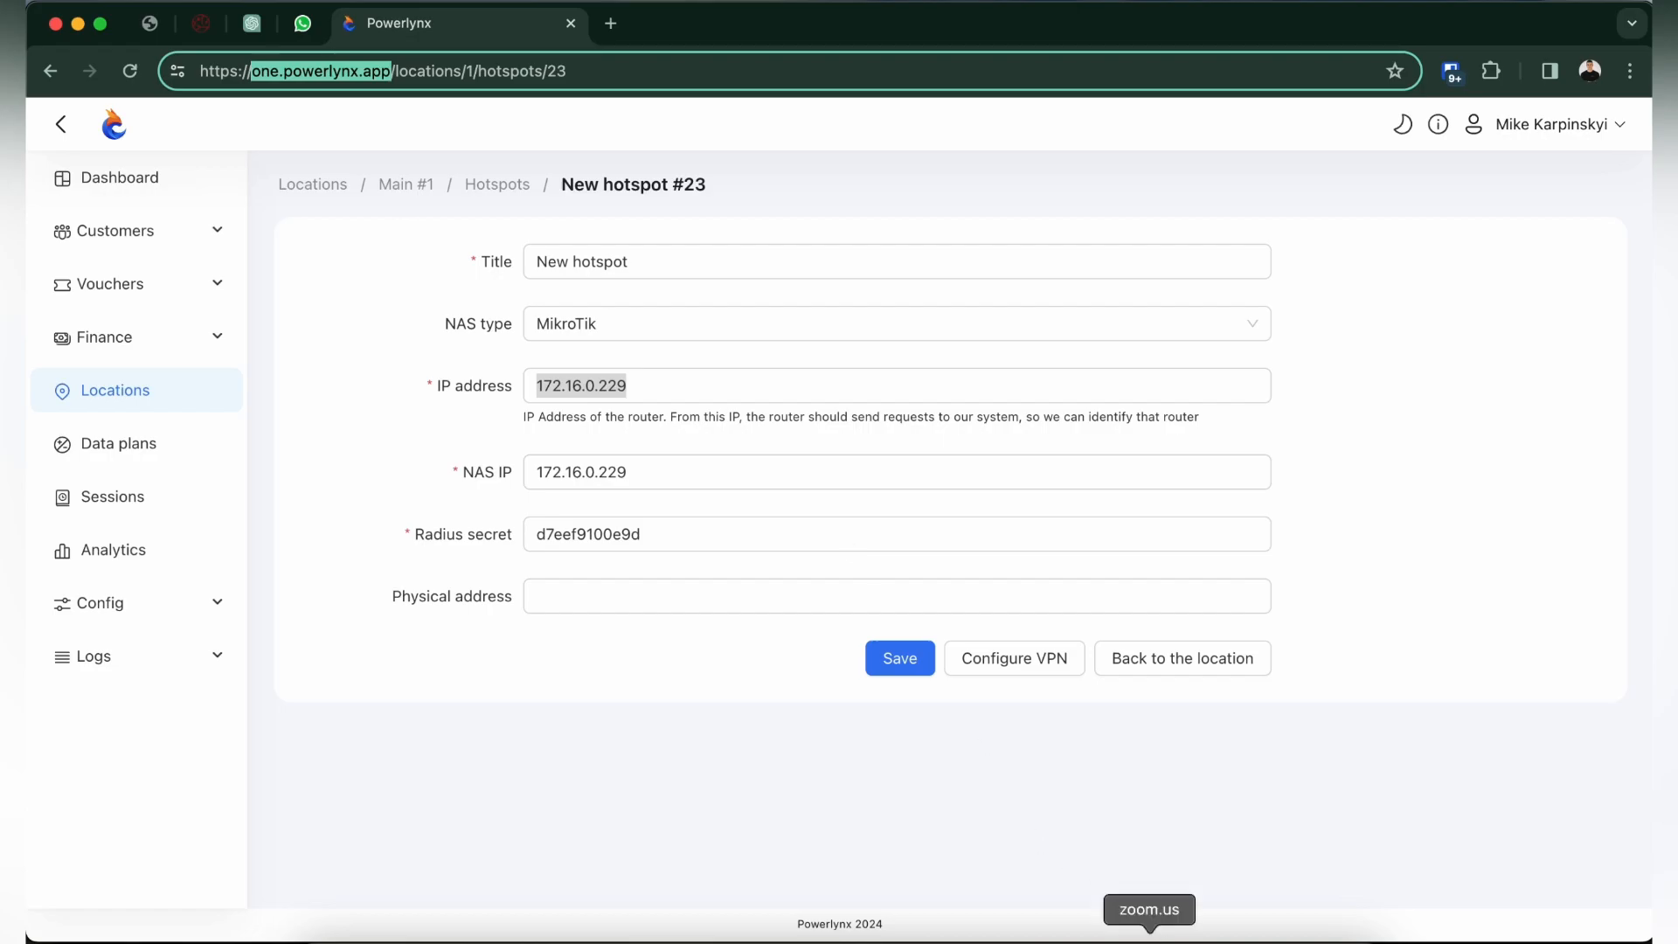
Back in WinBox, add a walled garden entry that allows the destination host one.powerlynx.app.
click(1220, 939)
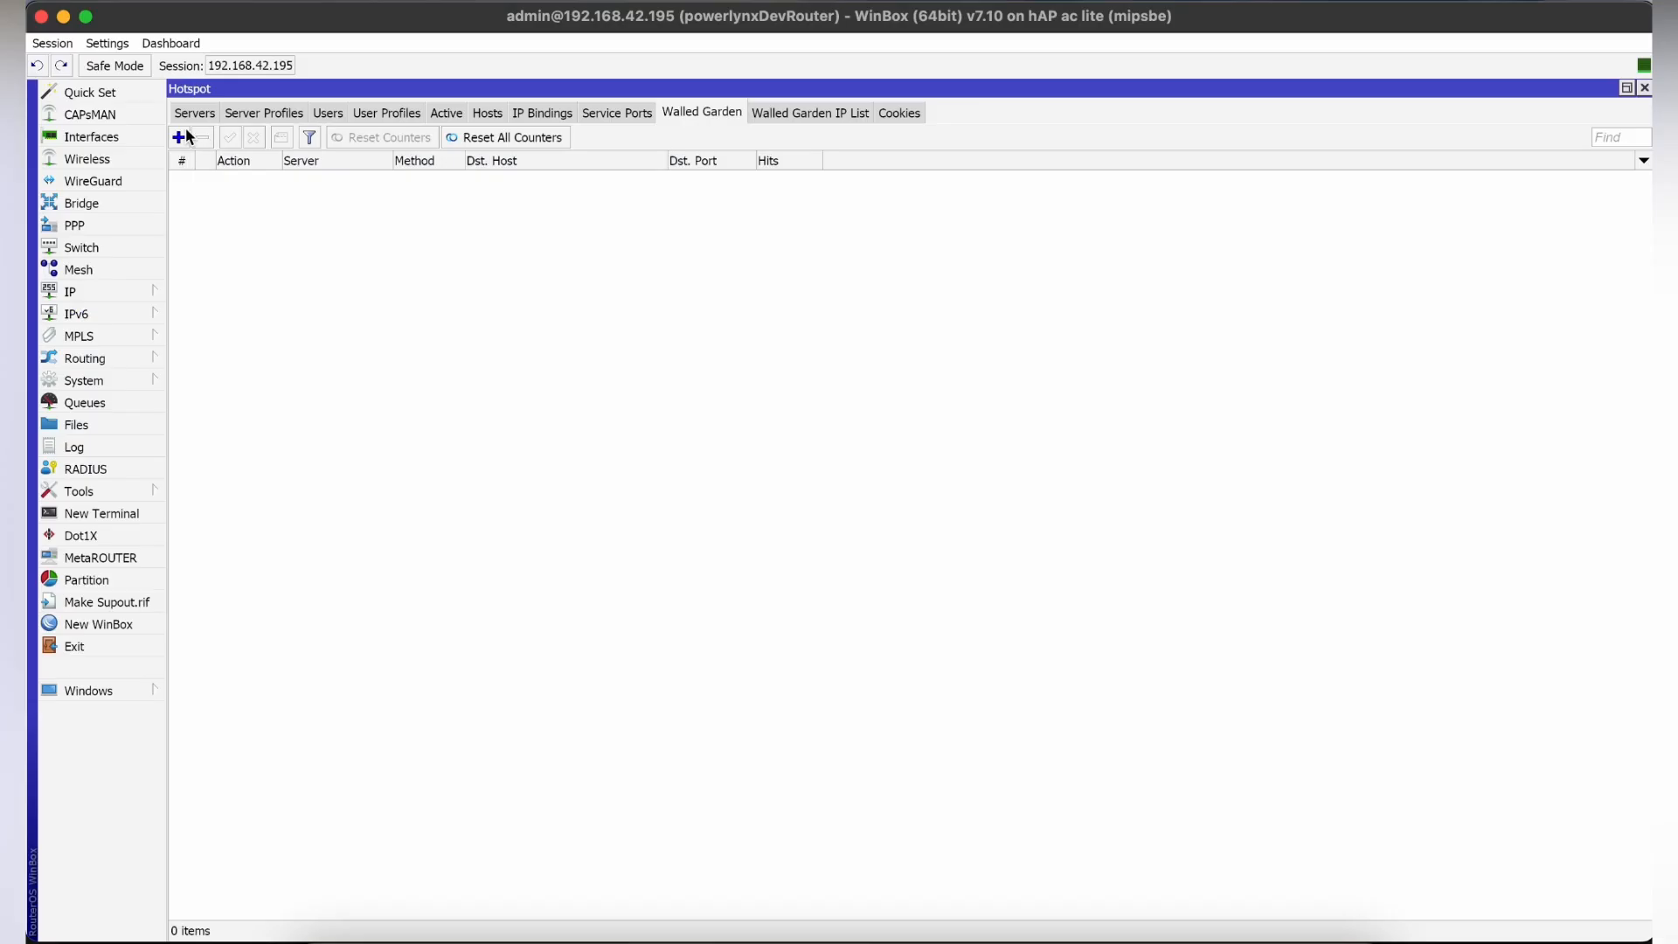
click(181, 136)
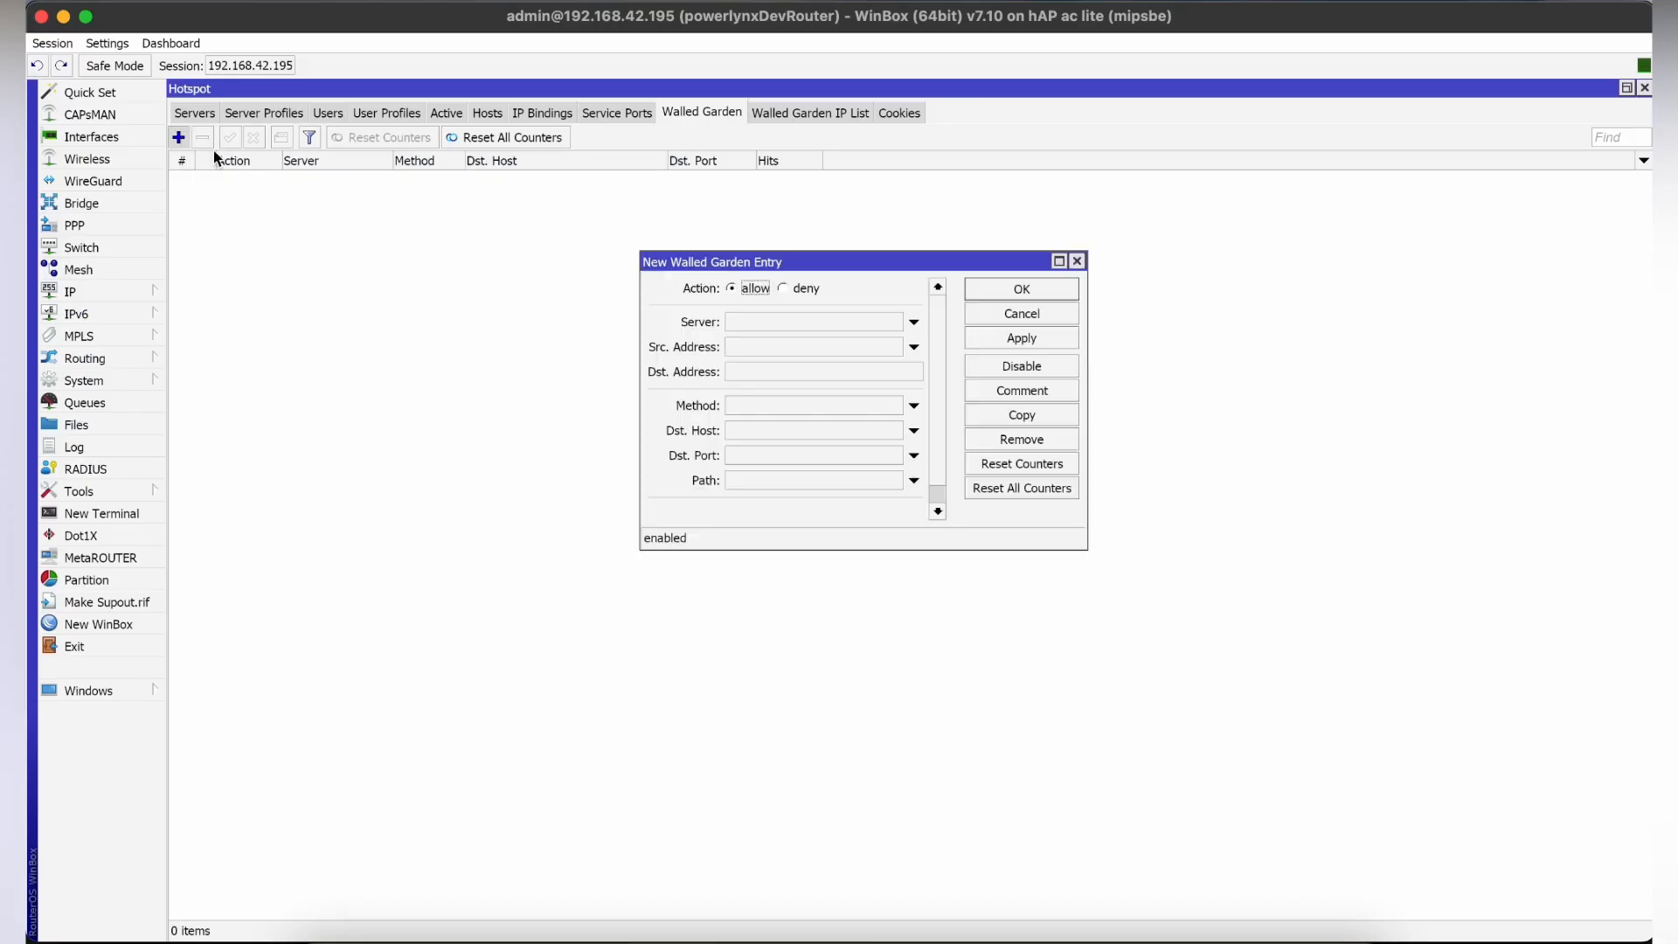
click(748, 430)
text(one.powerlynx.app)
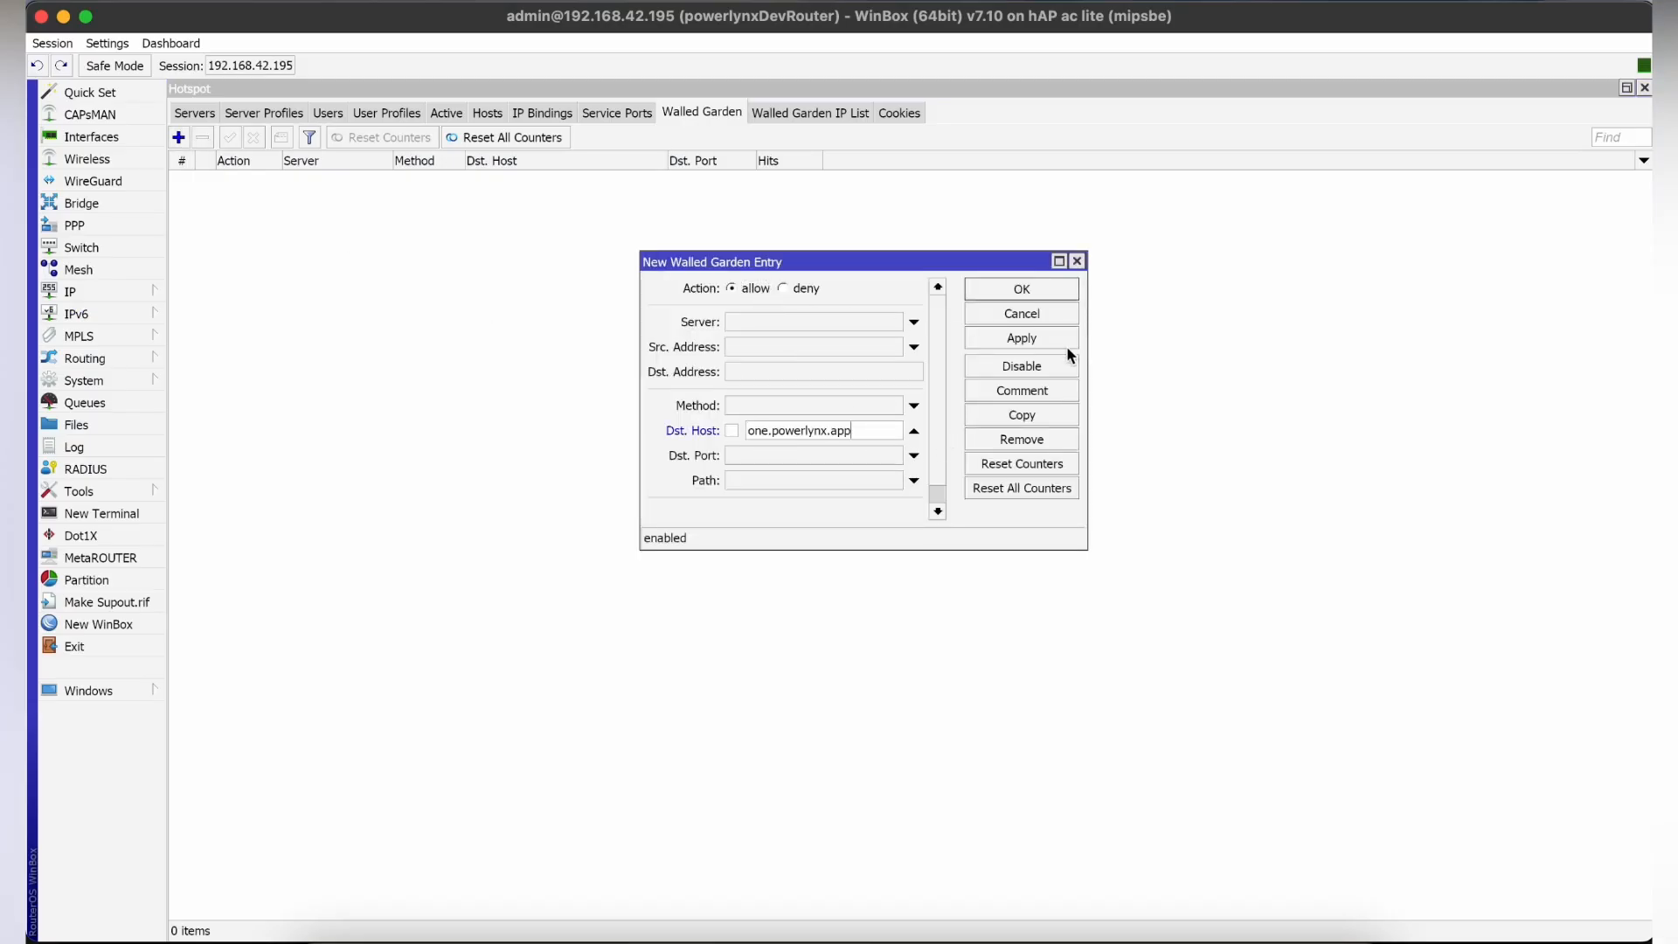
click(1064, 340)
click(1022, 289)
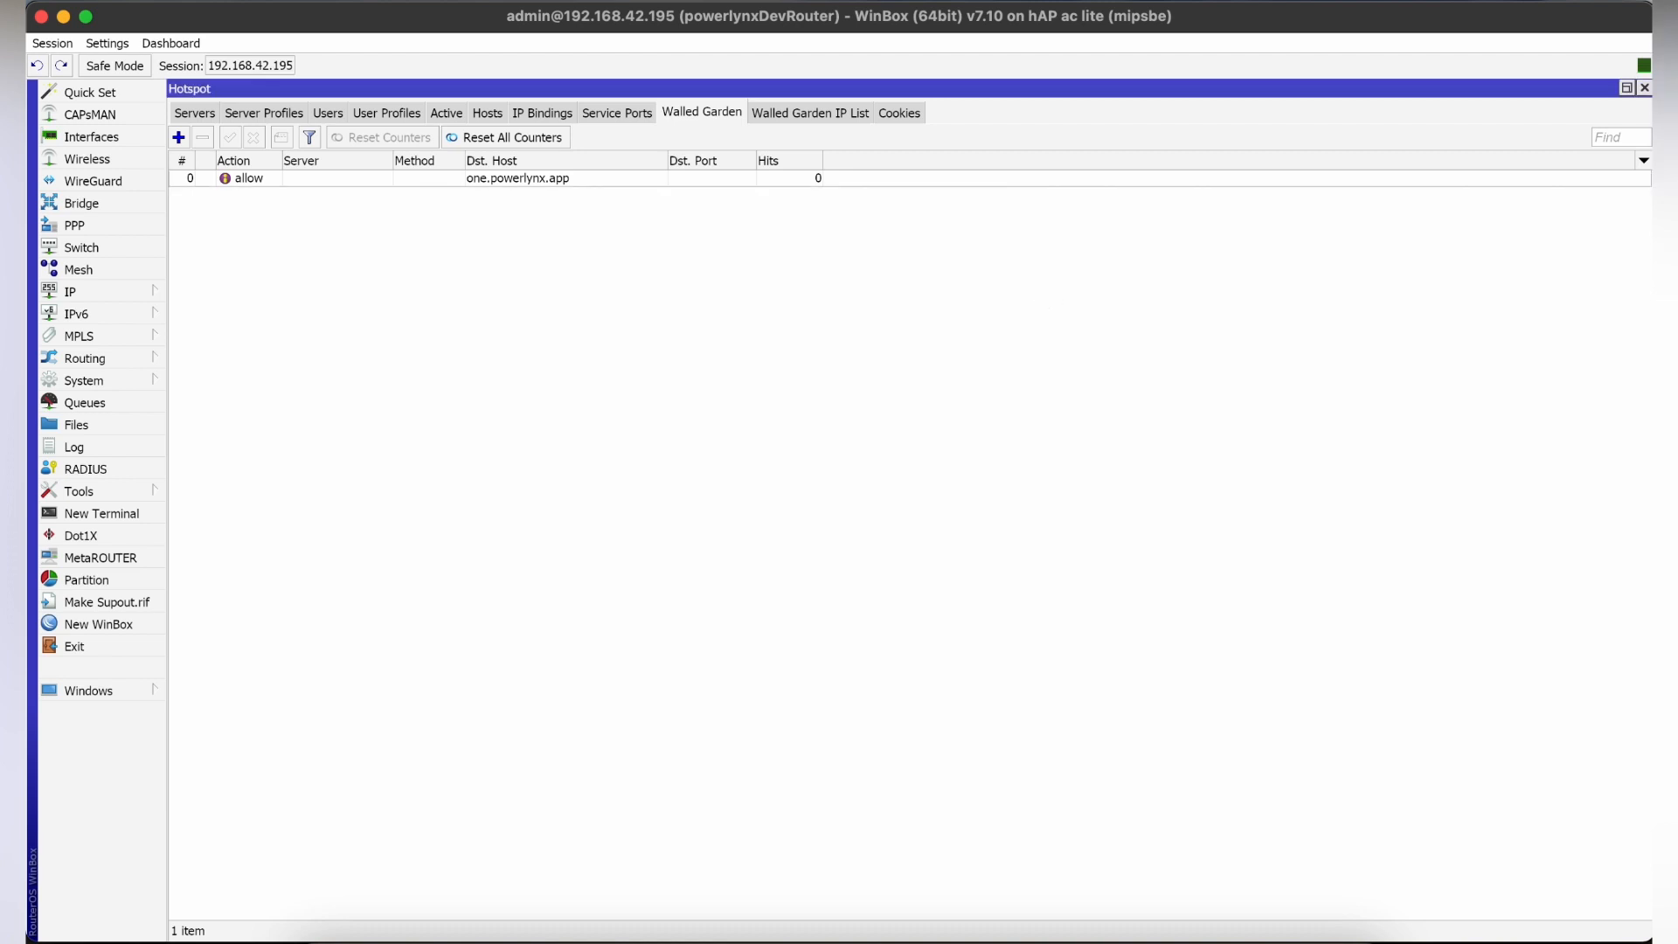
Open the router's file list and locate login.html in the flash/hotspot folder.
click(149, 425)
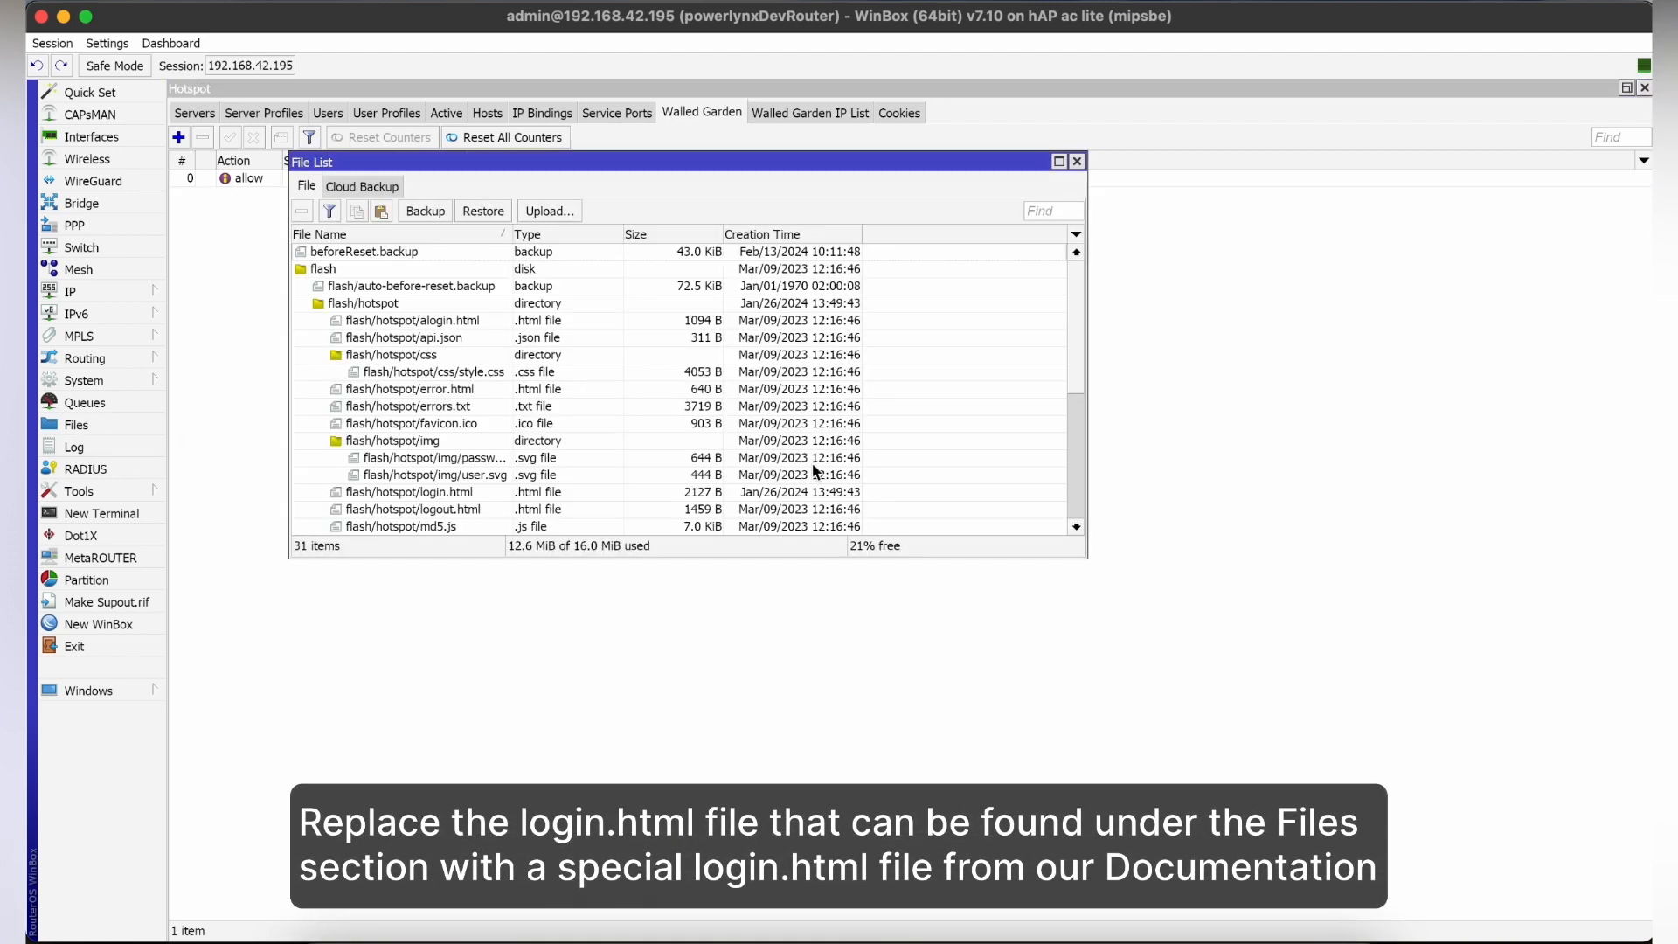
click(515, 390)
scroll(496, 419, down, 2)
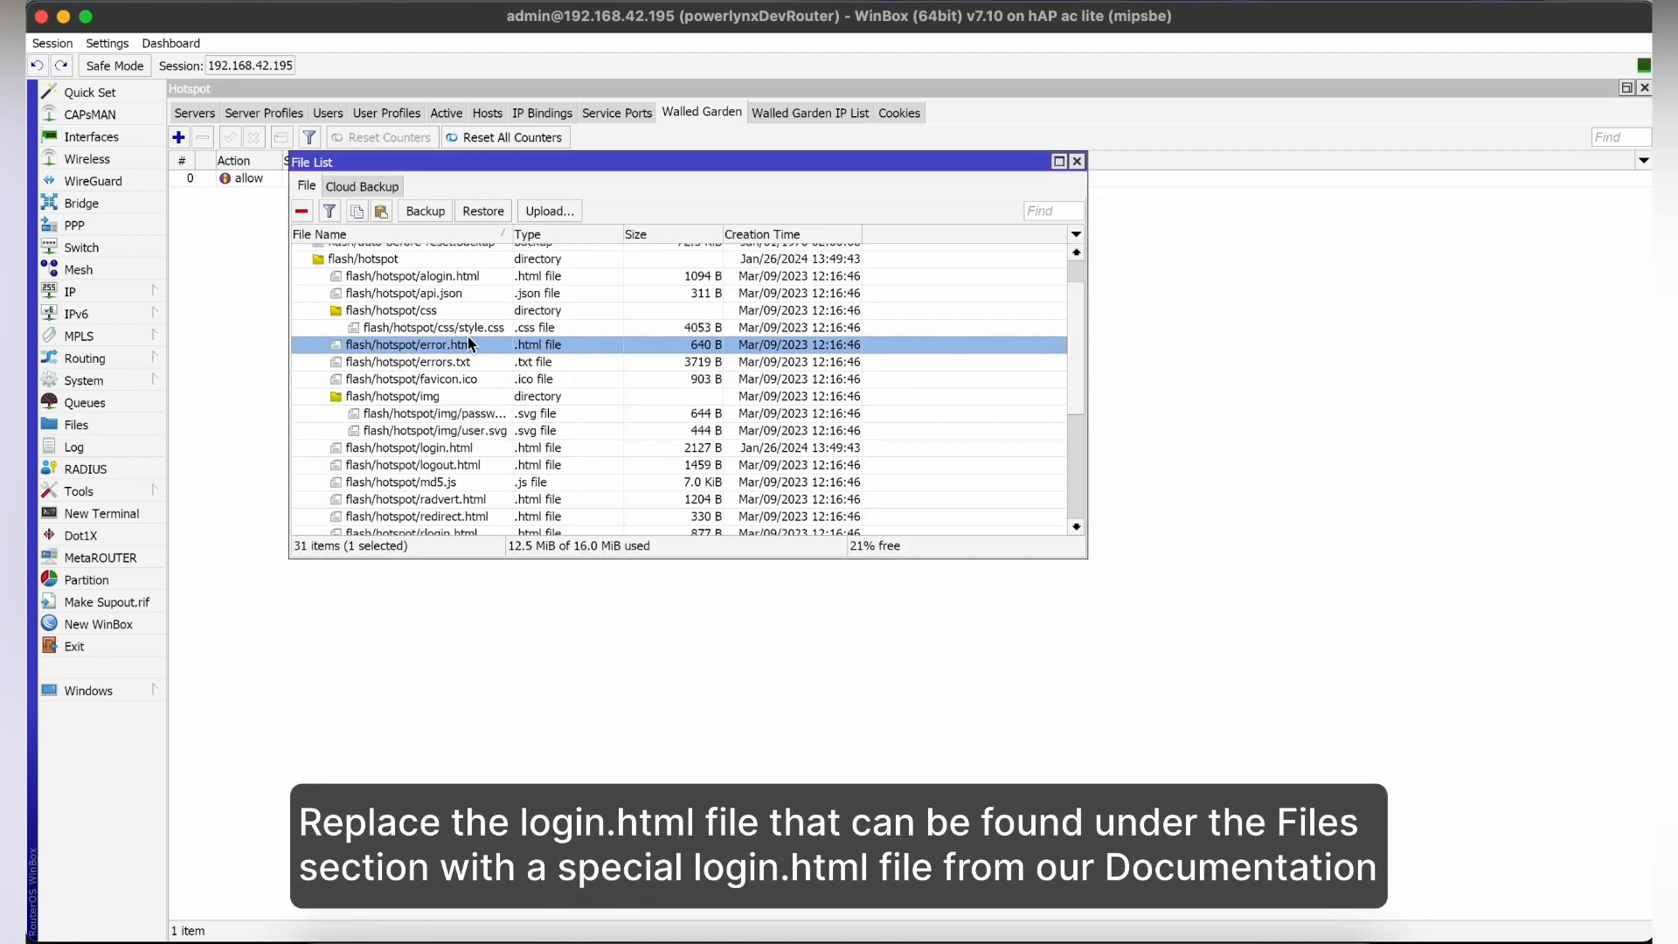
scroll(462, 389, down, 5)
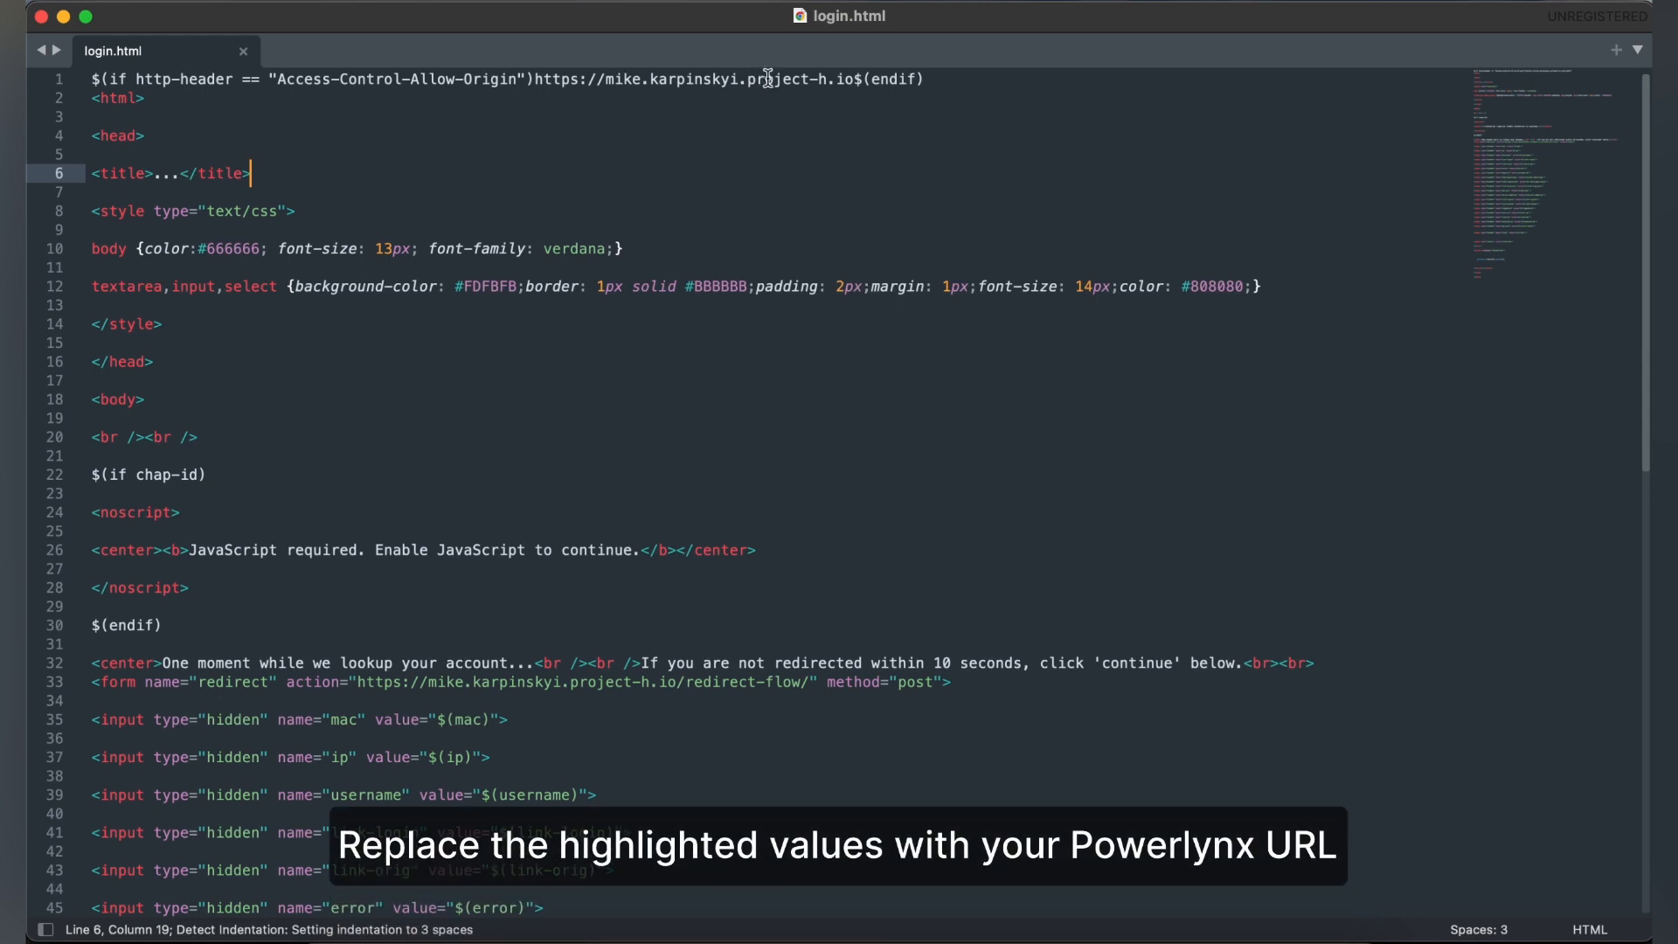
In the local login.html, replace the host in line 1's Access-Control-Allow-Origin URL and the redirect form's action with one.powerlynx.app, and save.
click(857, 80)
drag(857, 80, 602, 79)
key(BackSpace)
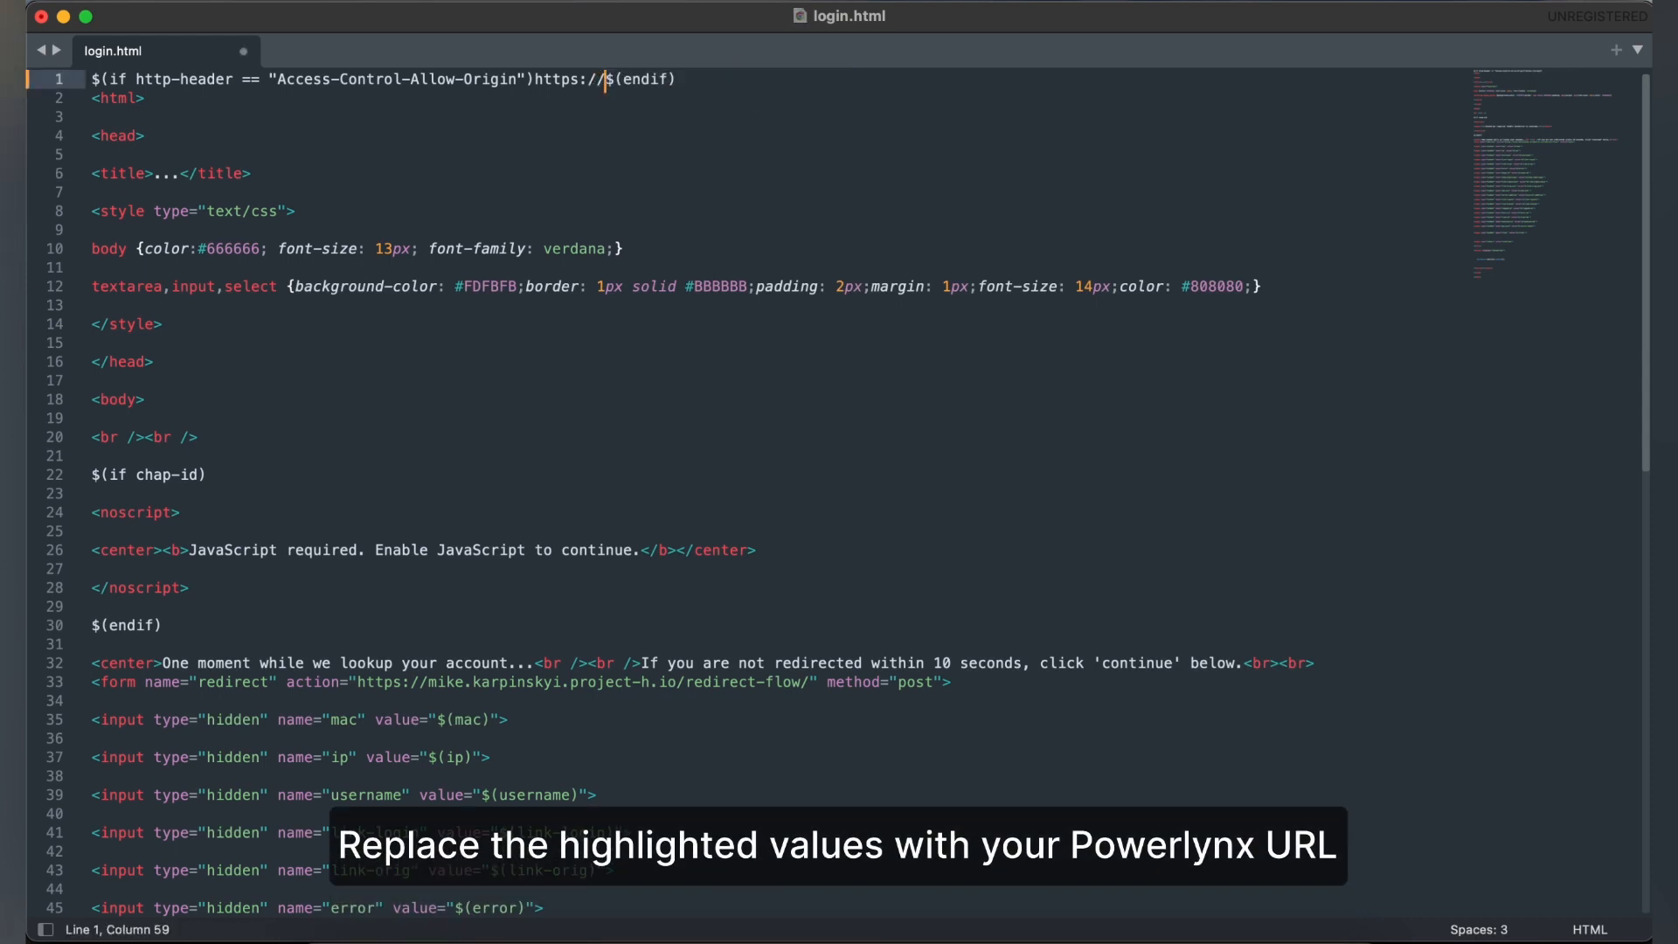
text(one.powerlynx.app)
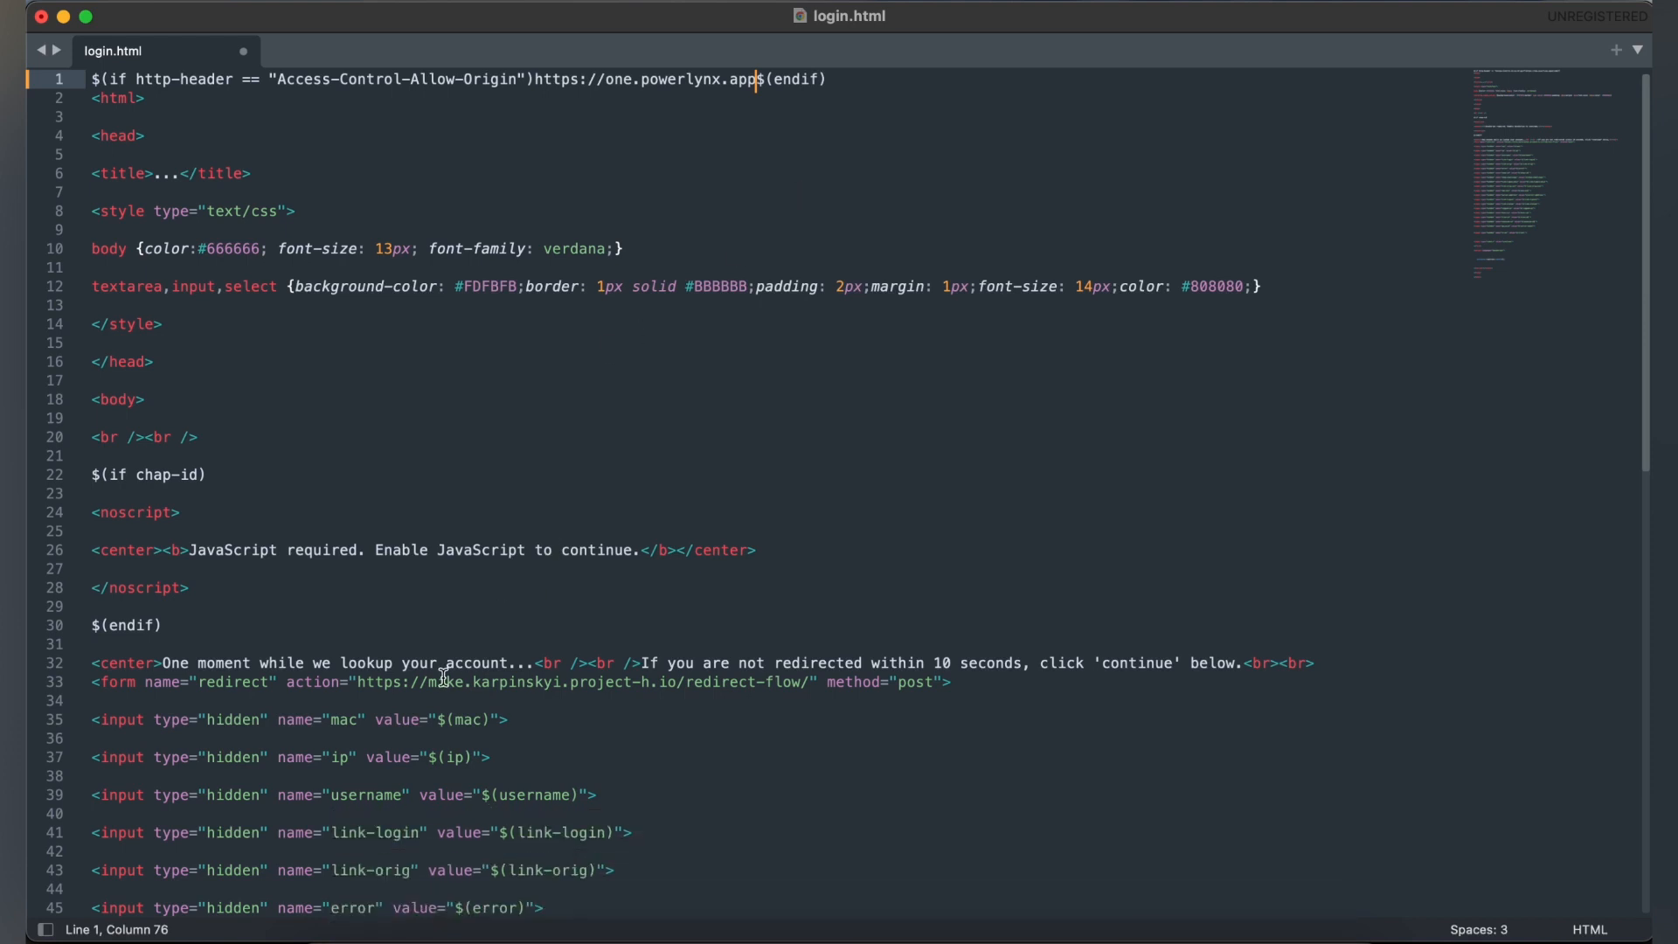
drag(429, 682, 677, 690)
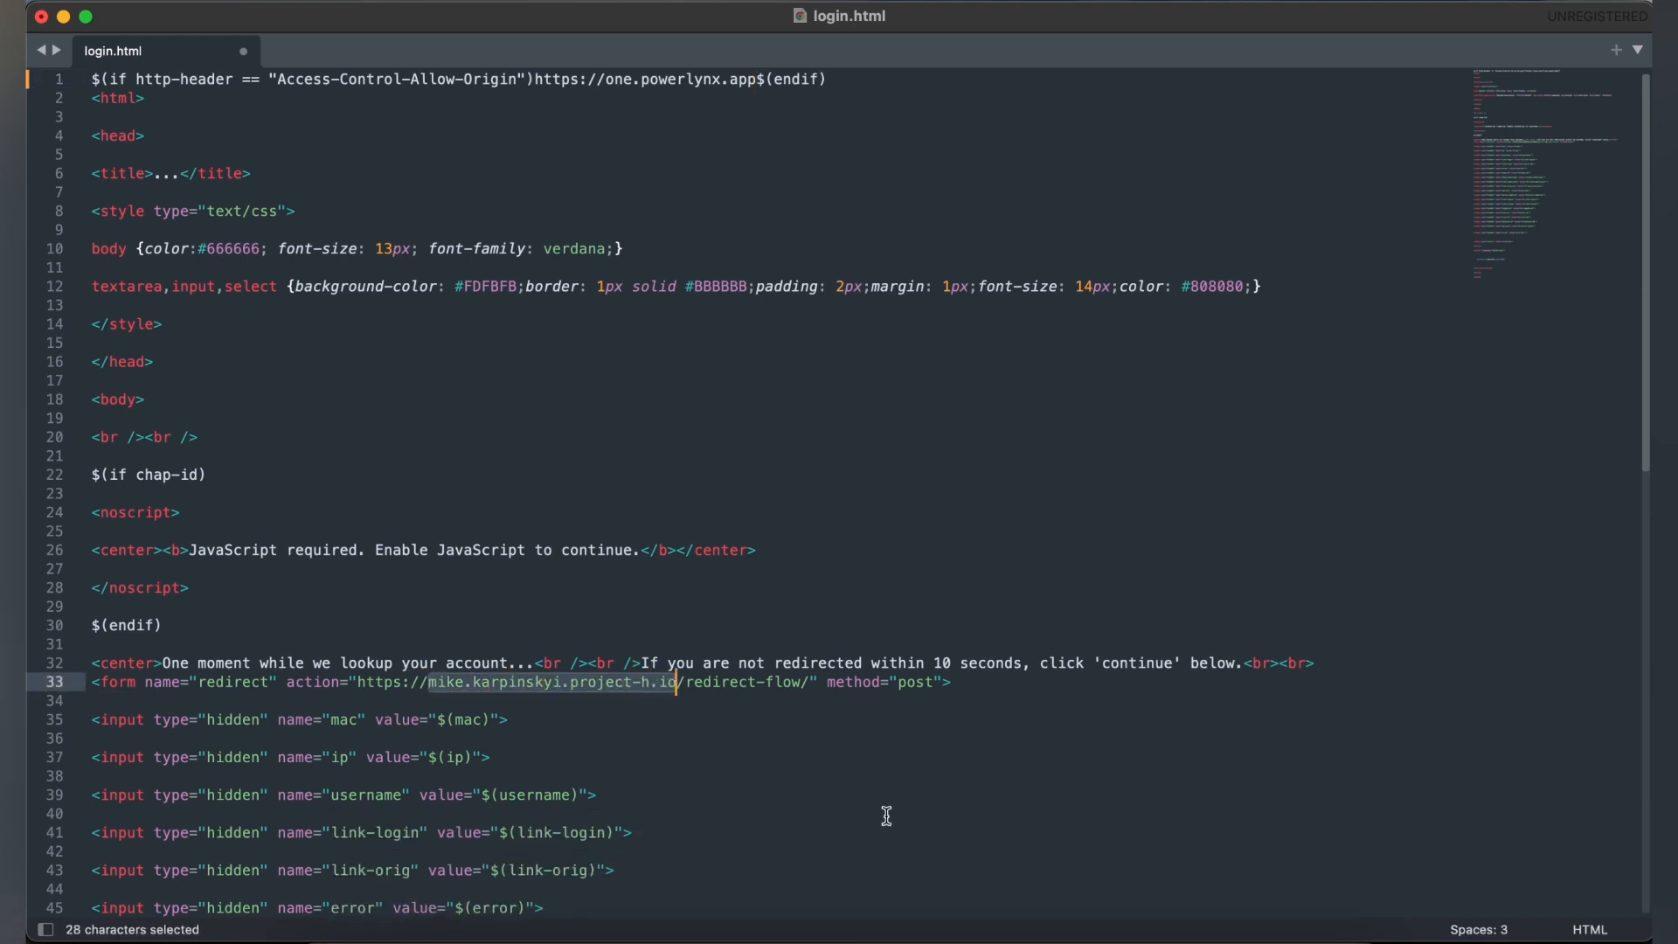
text(one.powerlynx.app)
key(super+s)
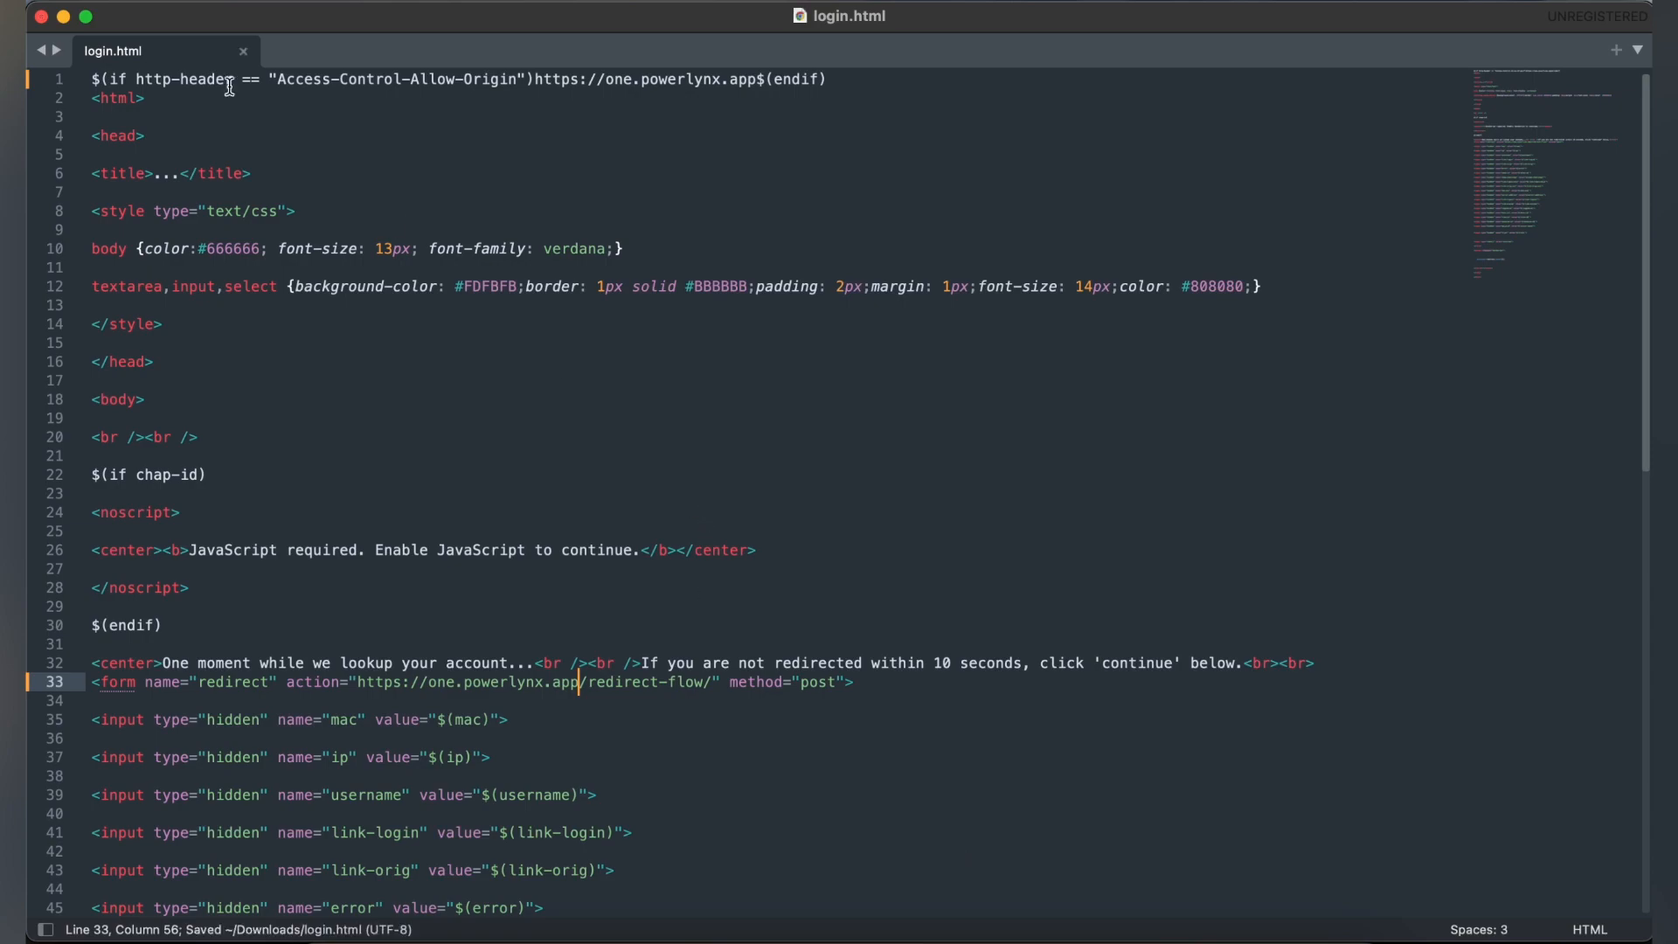
Close the editor, upload the edited login.html into the router's flash/hotspot folder in WinBox, and close the file list.
click(41, 18)
drag(1660, 375, 521, 356)
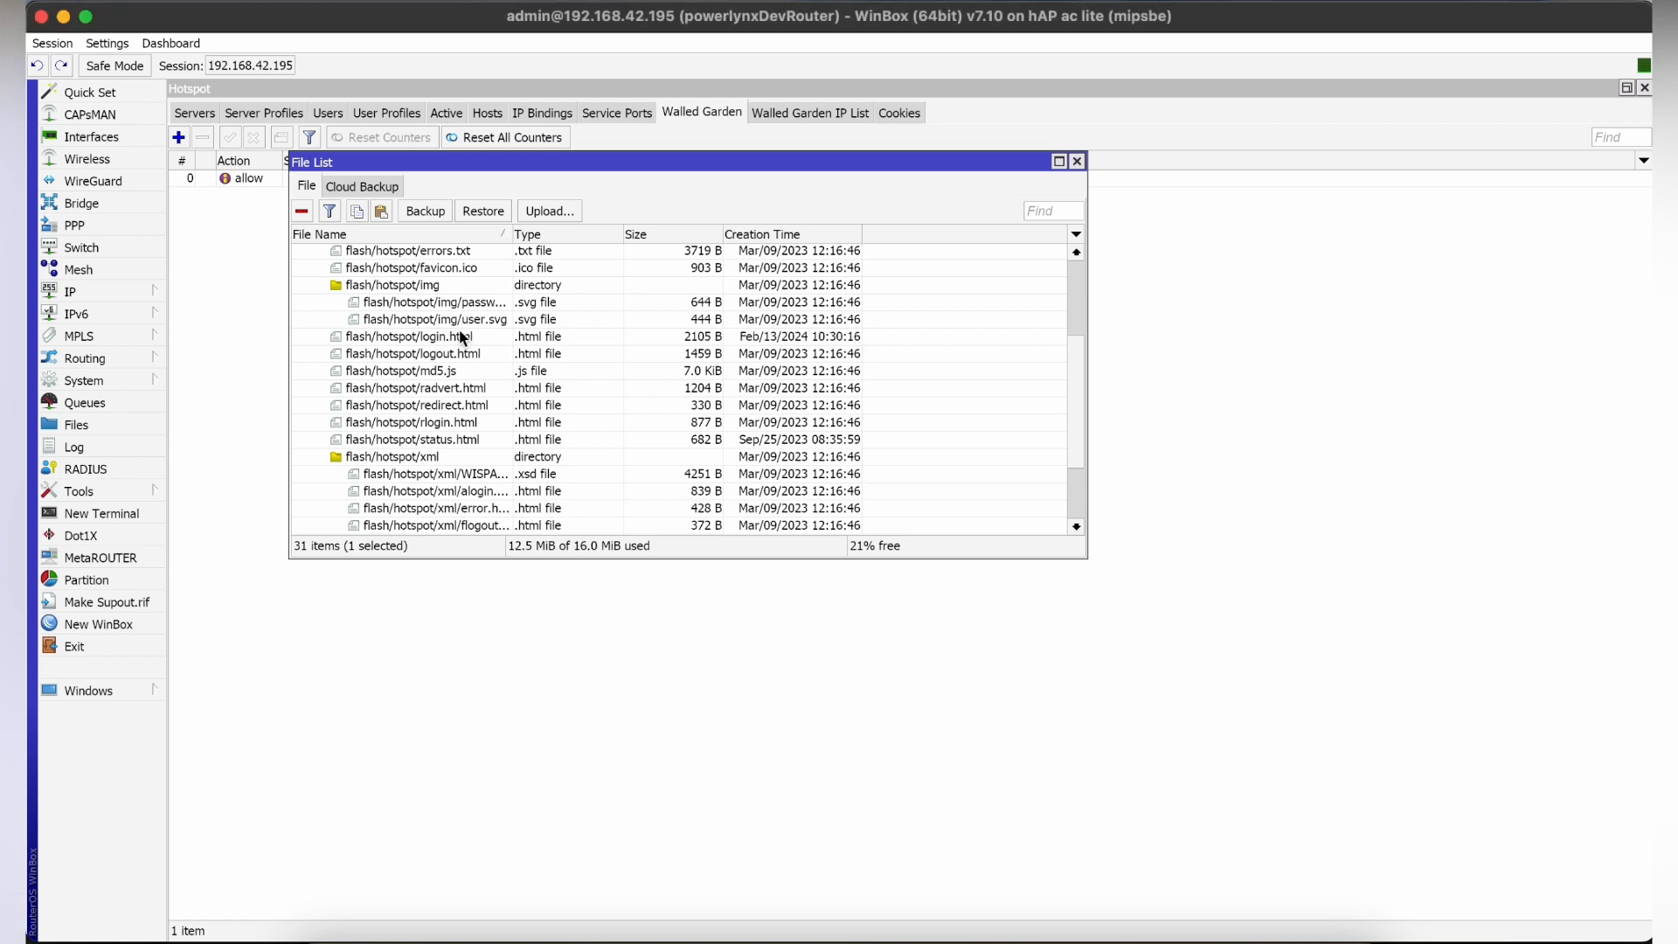
click(1076, 161)
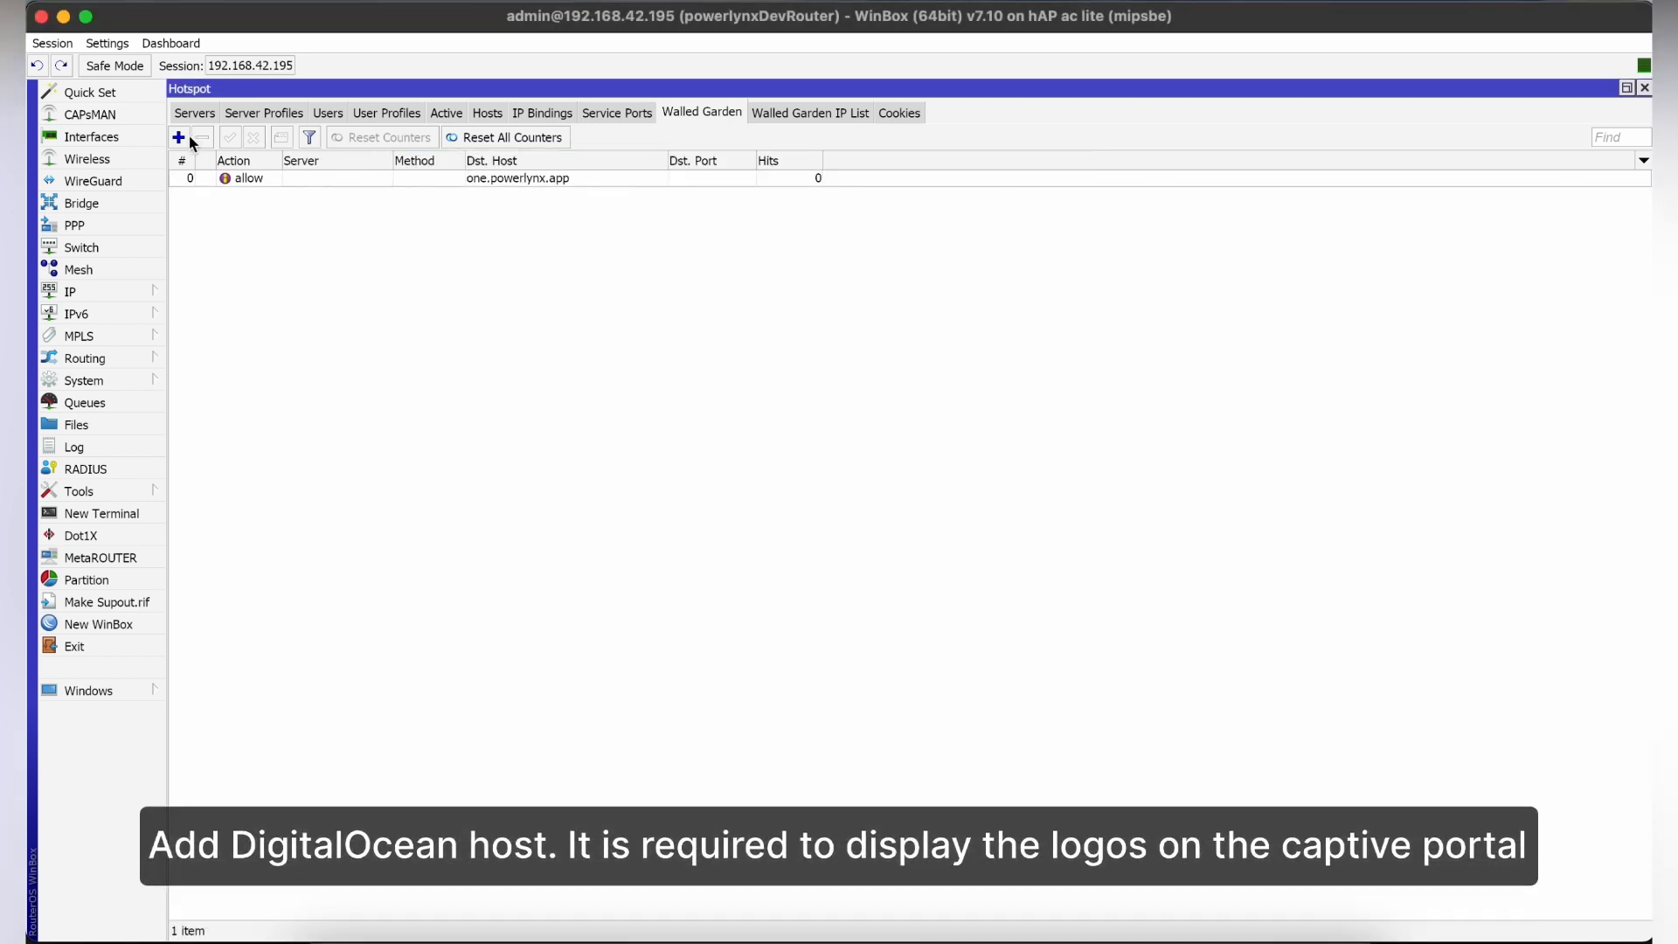
Add a second walled garden entry that allows the destination host *.digitaloceanspaces.com.
click(178, 137)
click(746, 428)
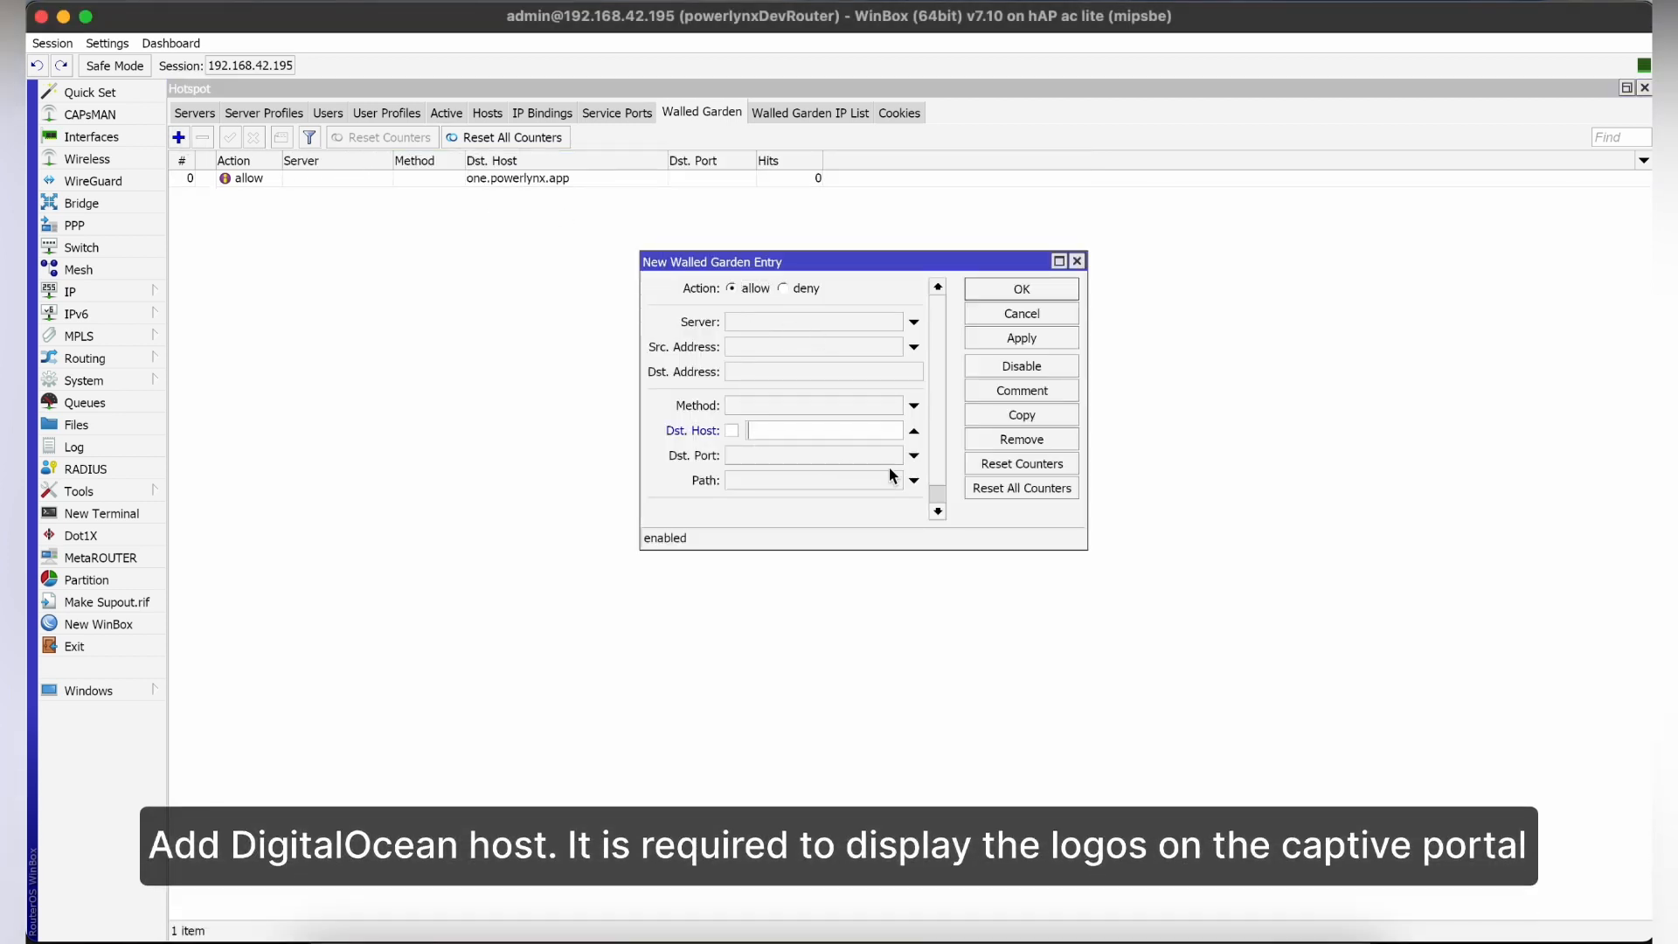
text(*.digitaloceanspaces.com)
click(1012, 344)
click(1031, 283)
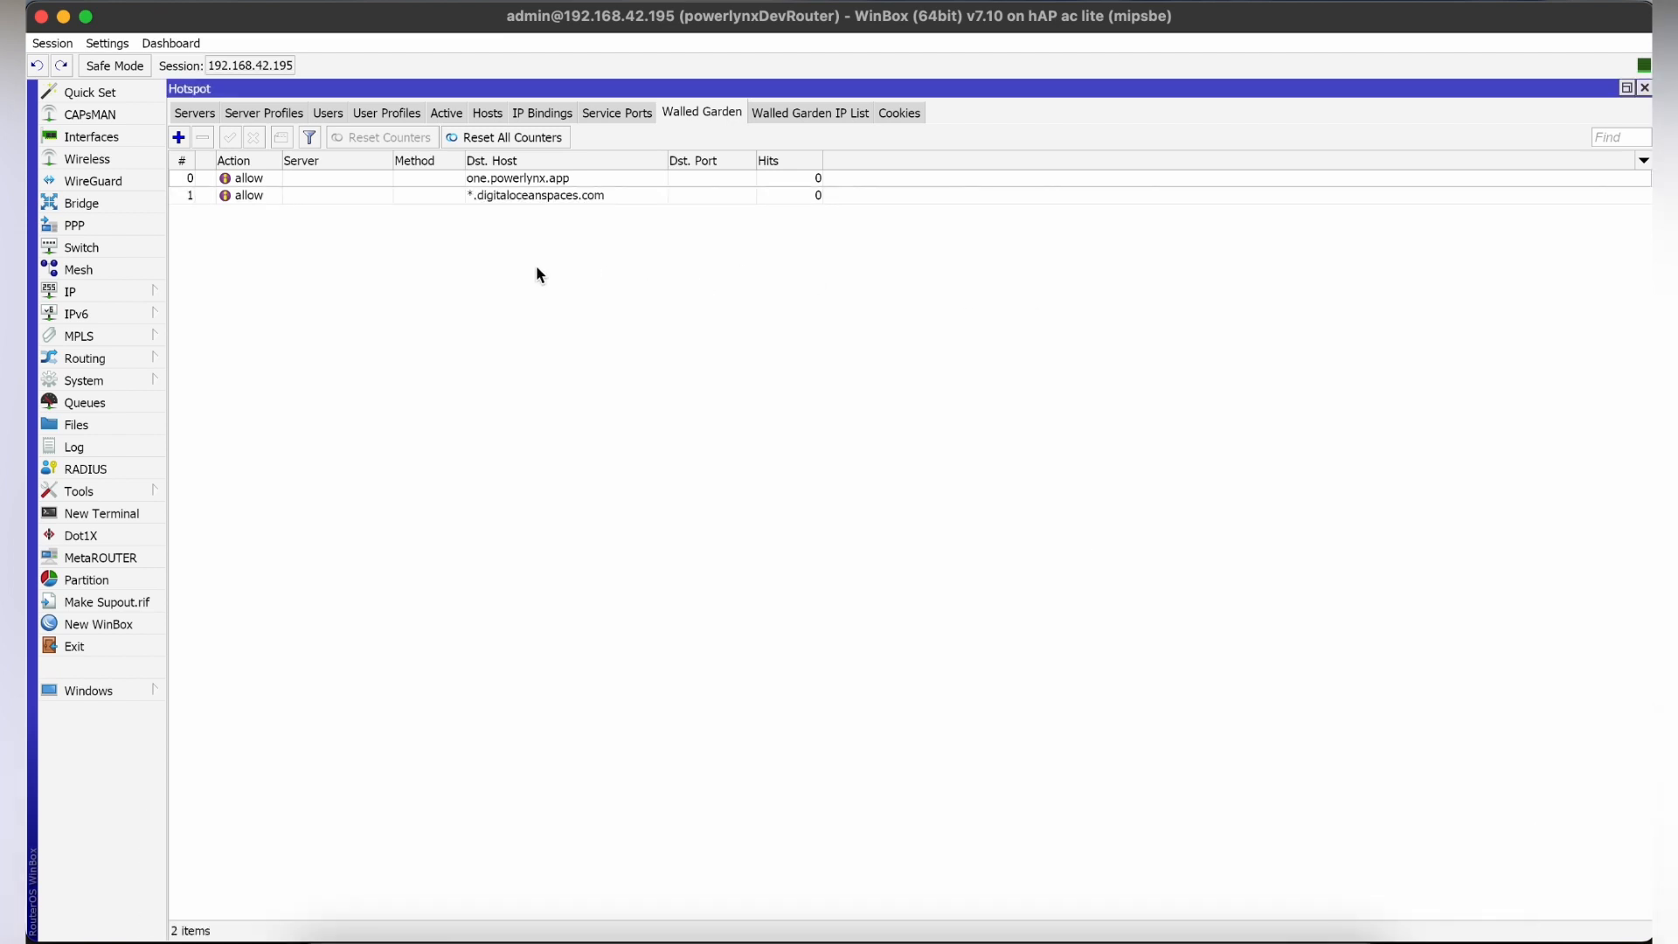
Check the DHCP server on powerBridge and its hotspot network entry, and close the DHCP Server window.
click(110, 292)
click(224, 415)
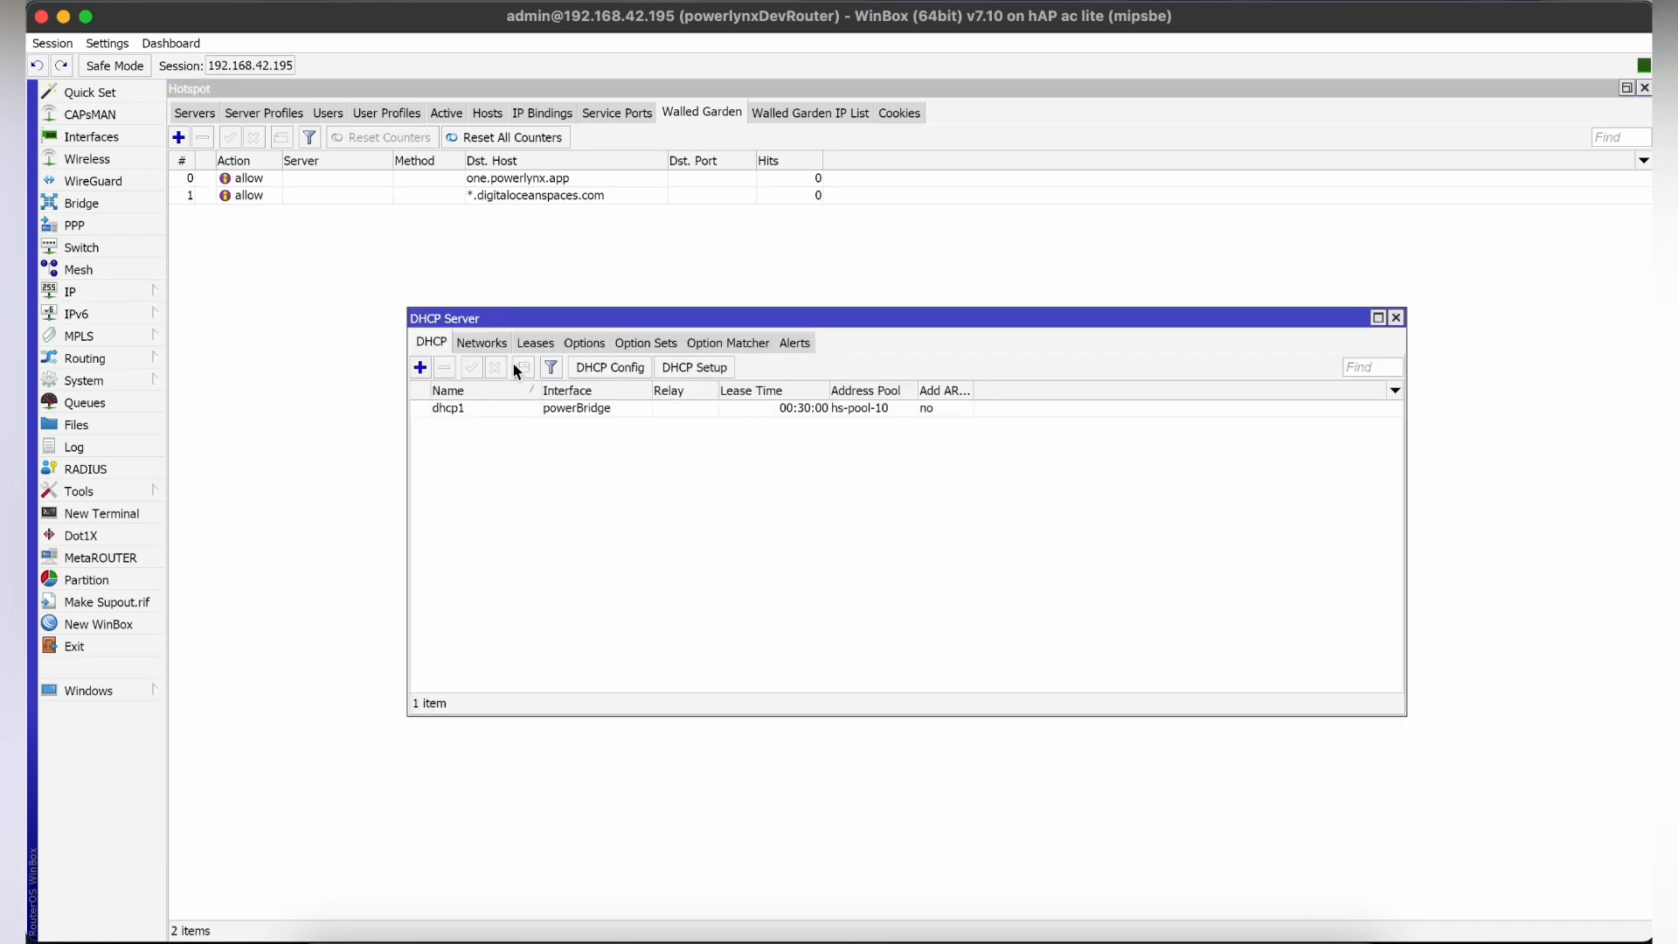
click(479, 342)
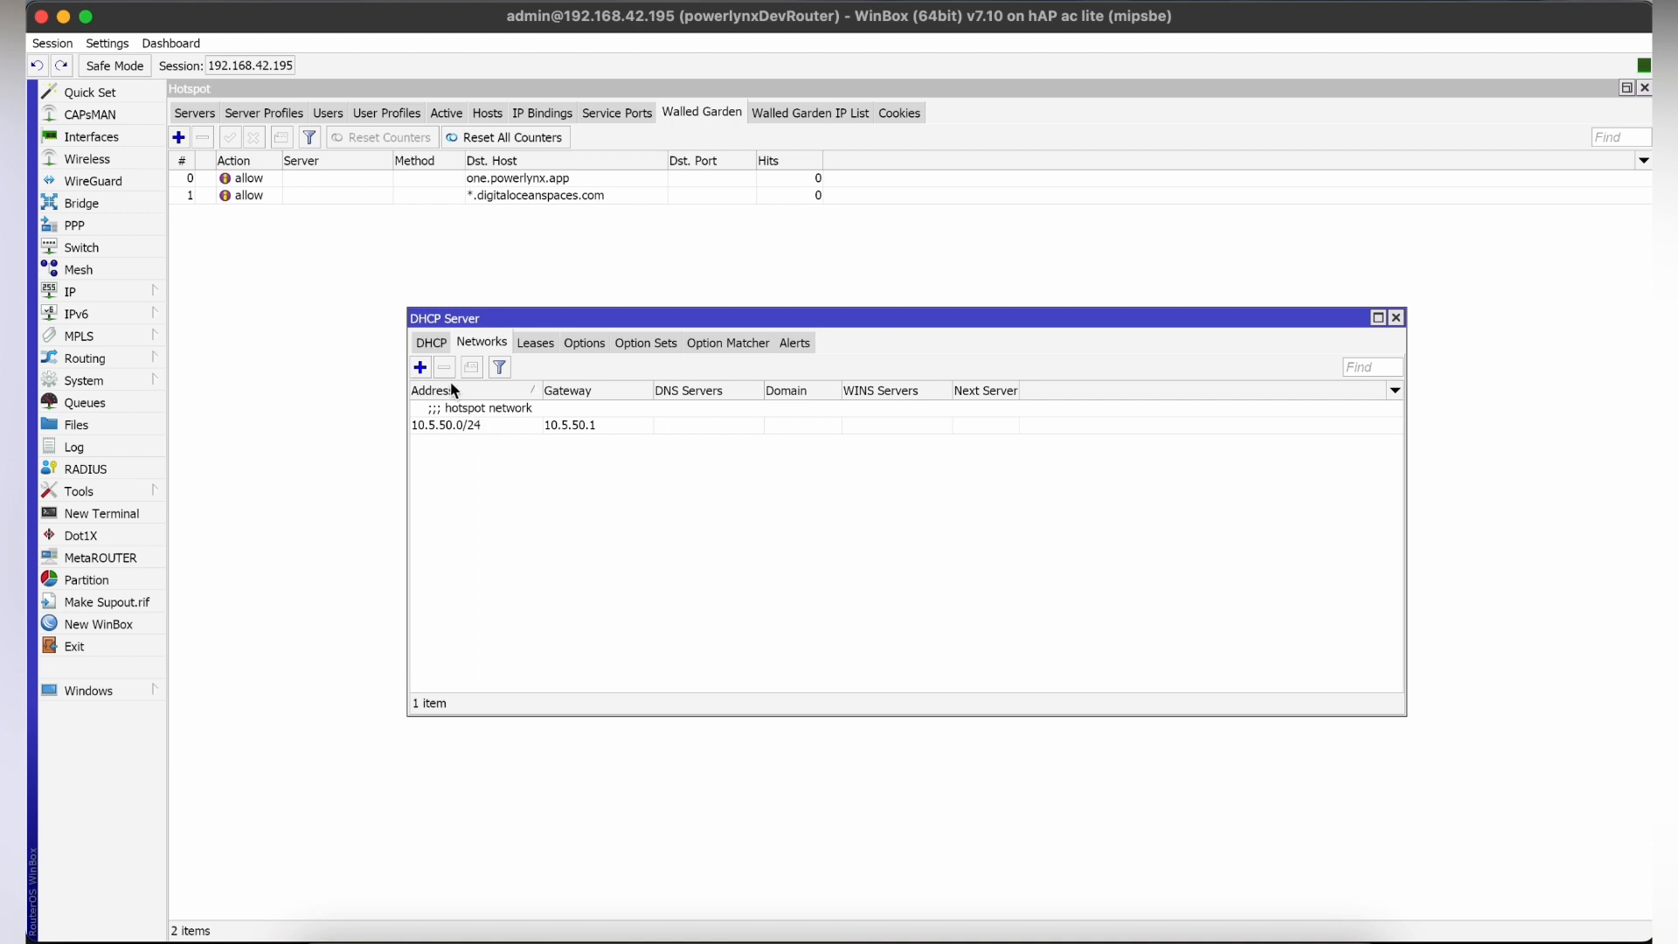
click(433, 343)
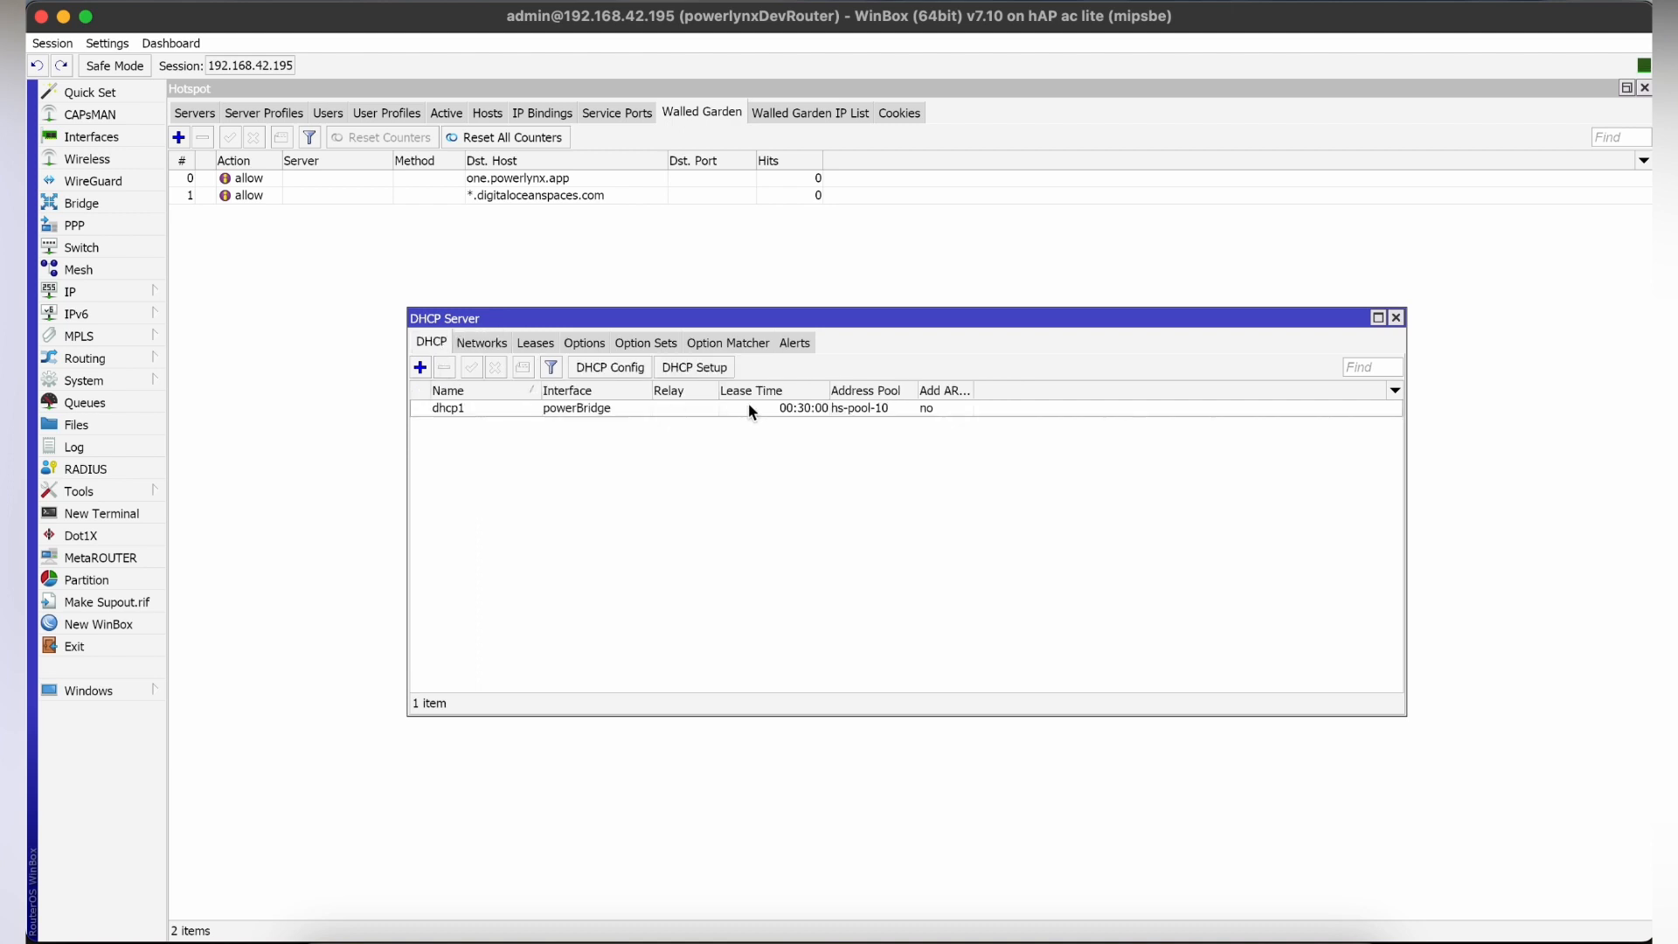
click(1395, 318)
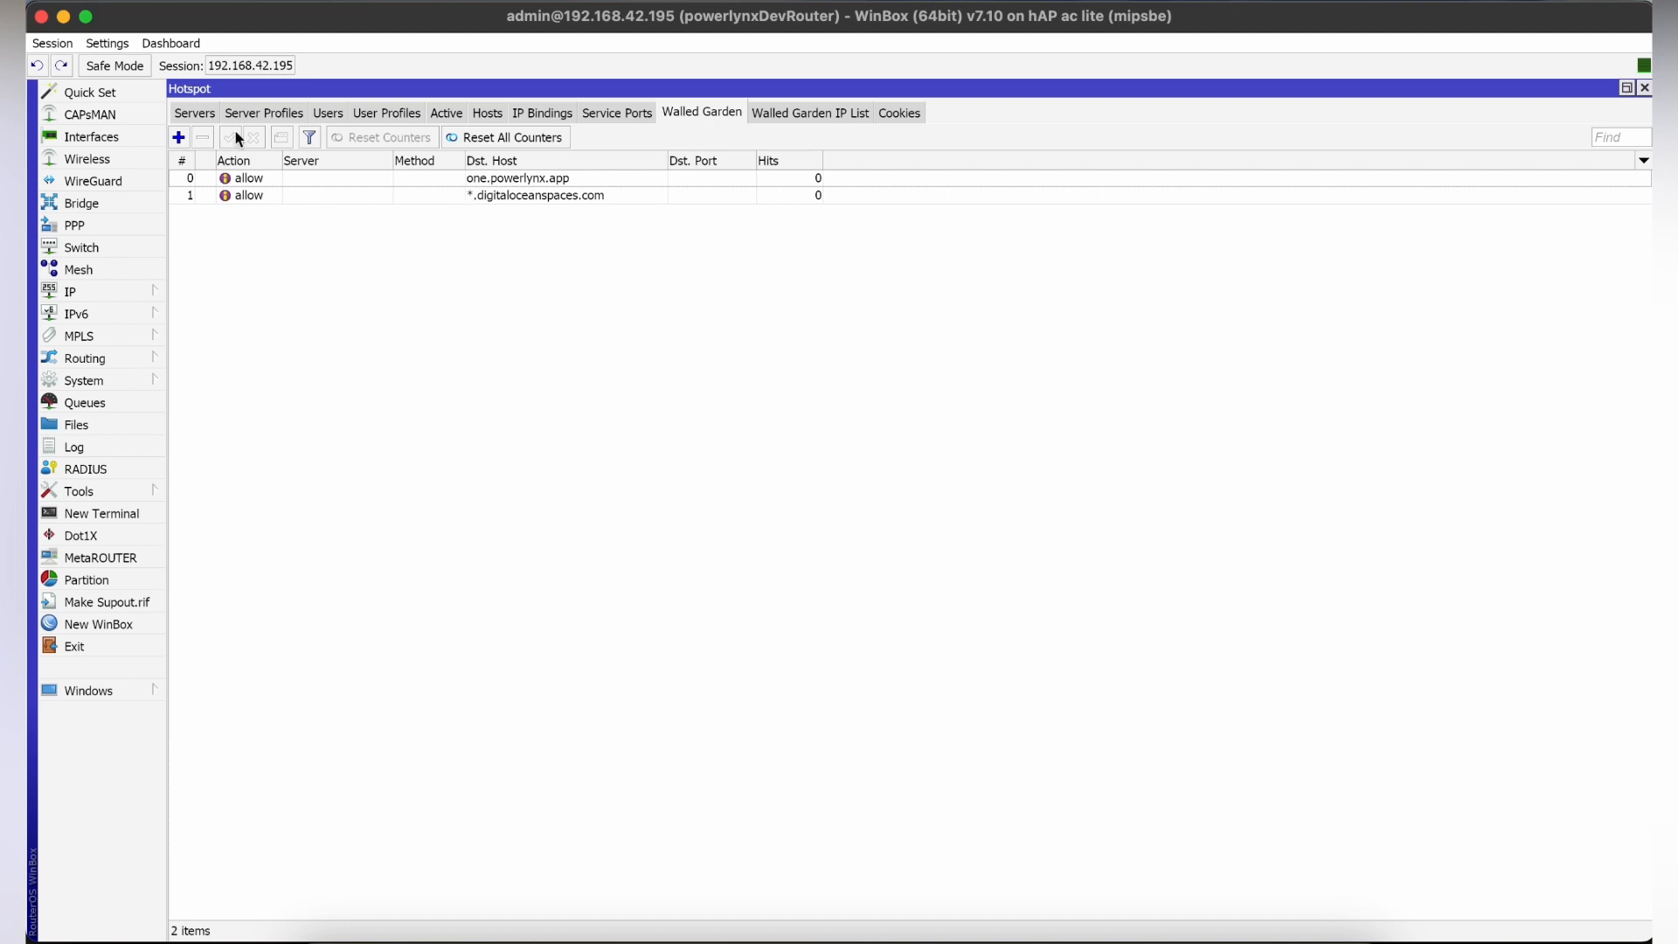
Open the settings of the hotspot server on powerBridge and copy its name, hotspot1.
click(203, 114)
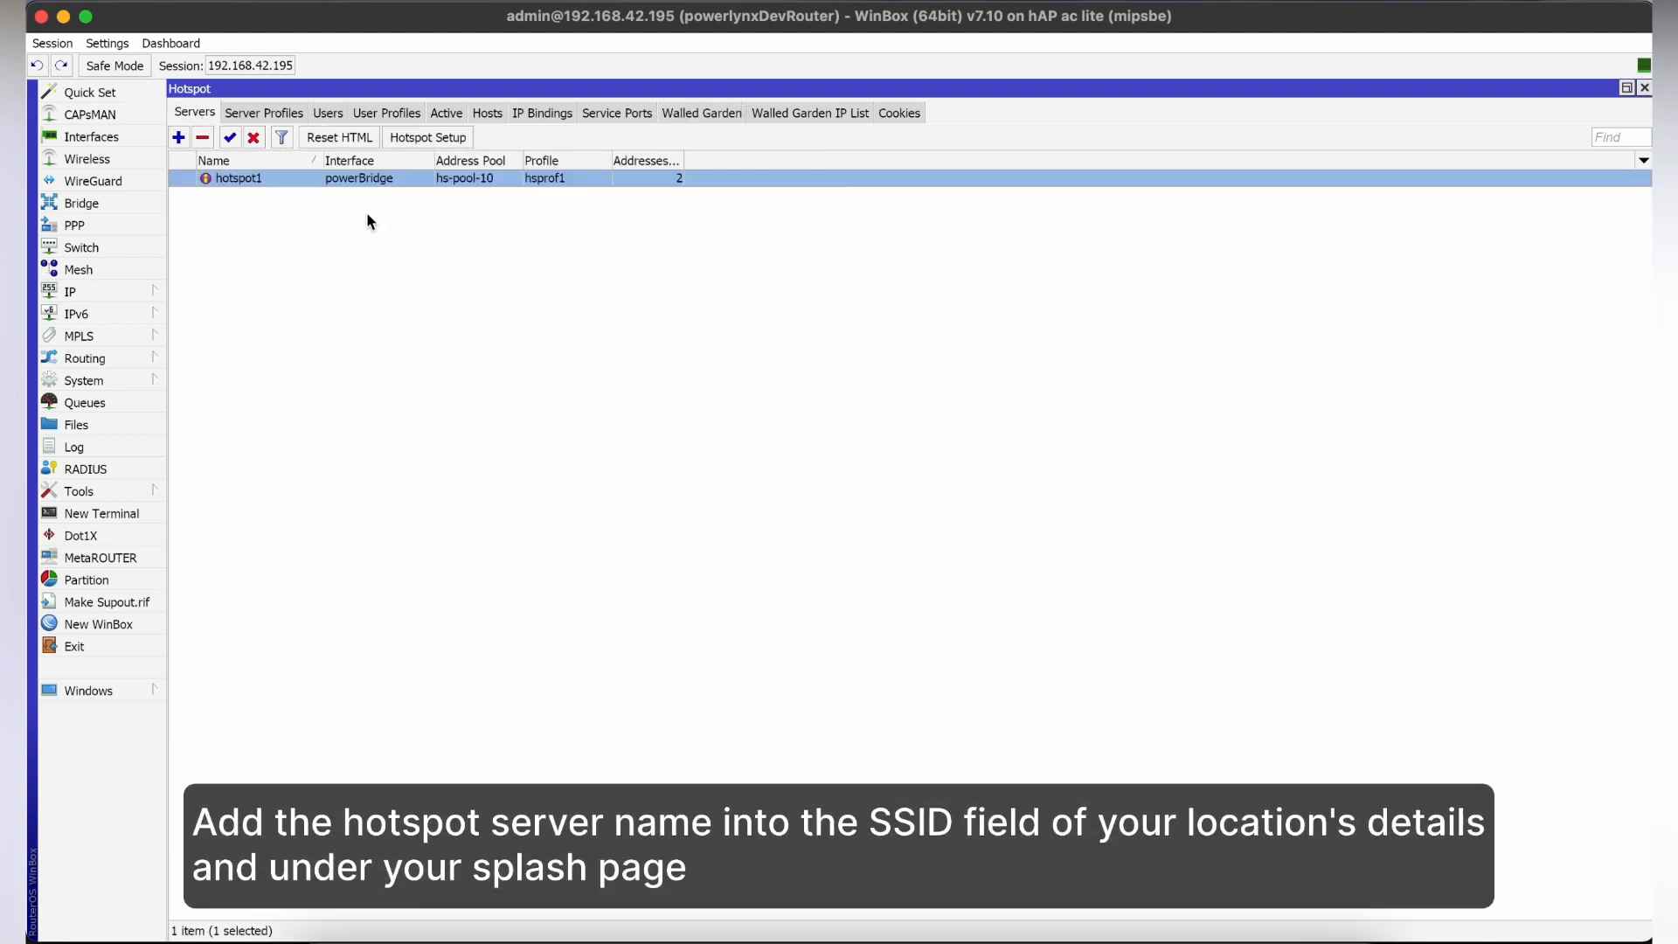
double_click(249, 191)
drag(899, 390, 820, 400)
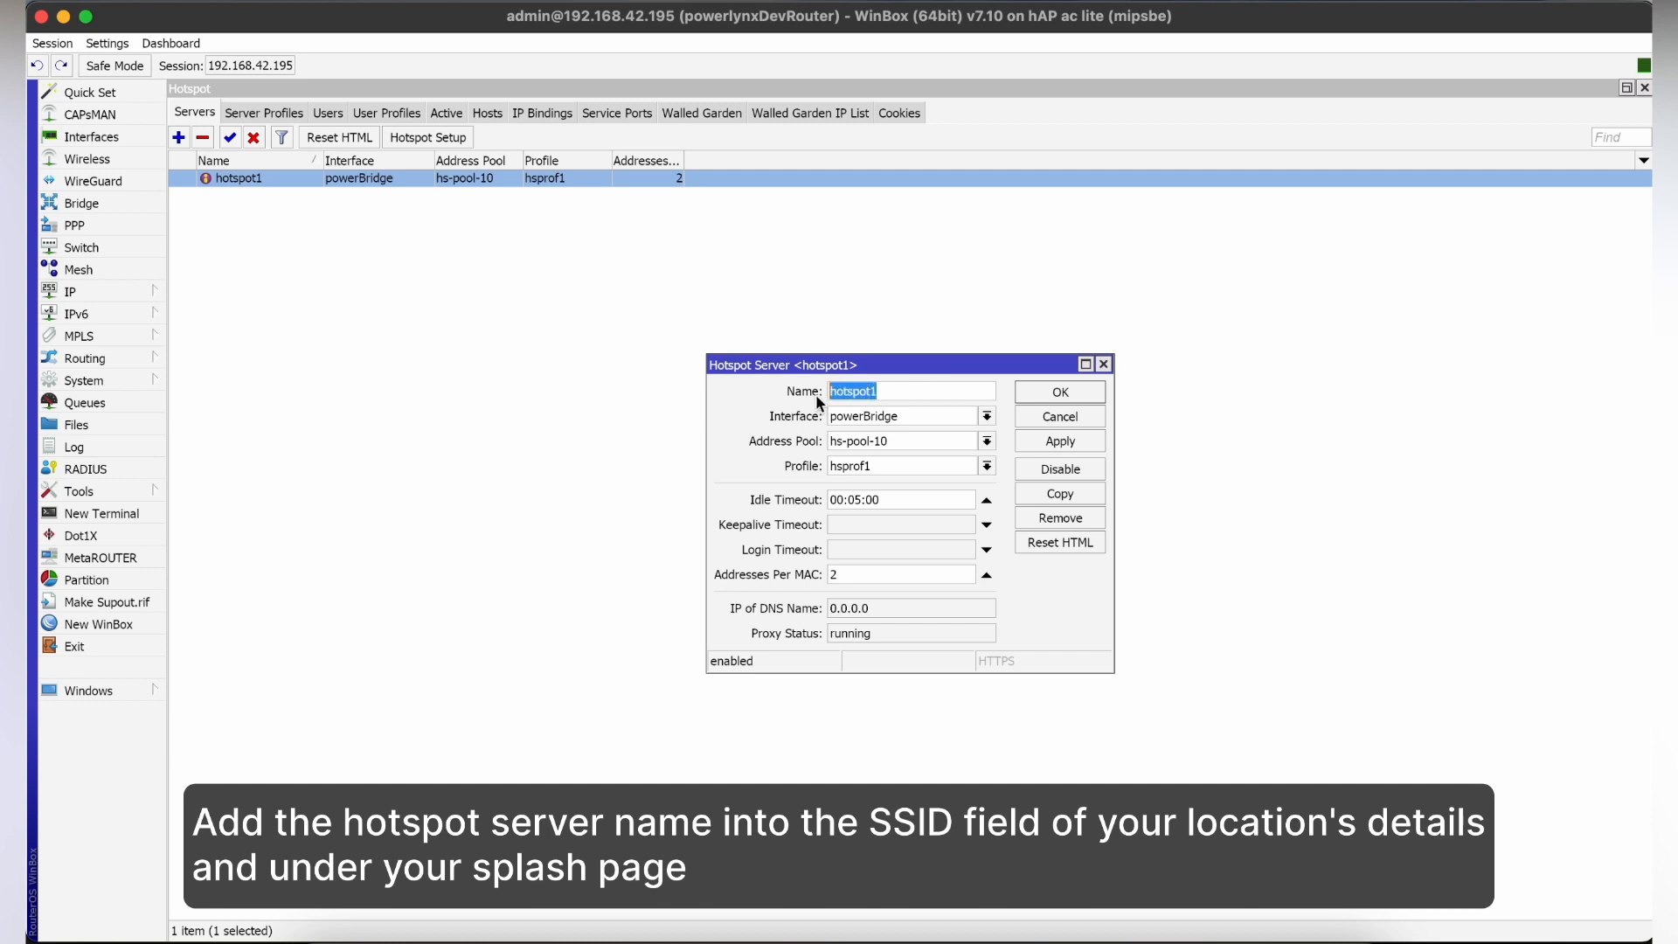
right_click(863, 395)
click(894, 423)
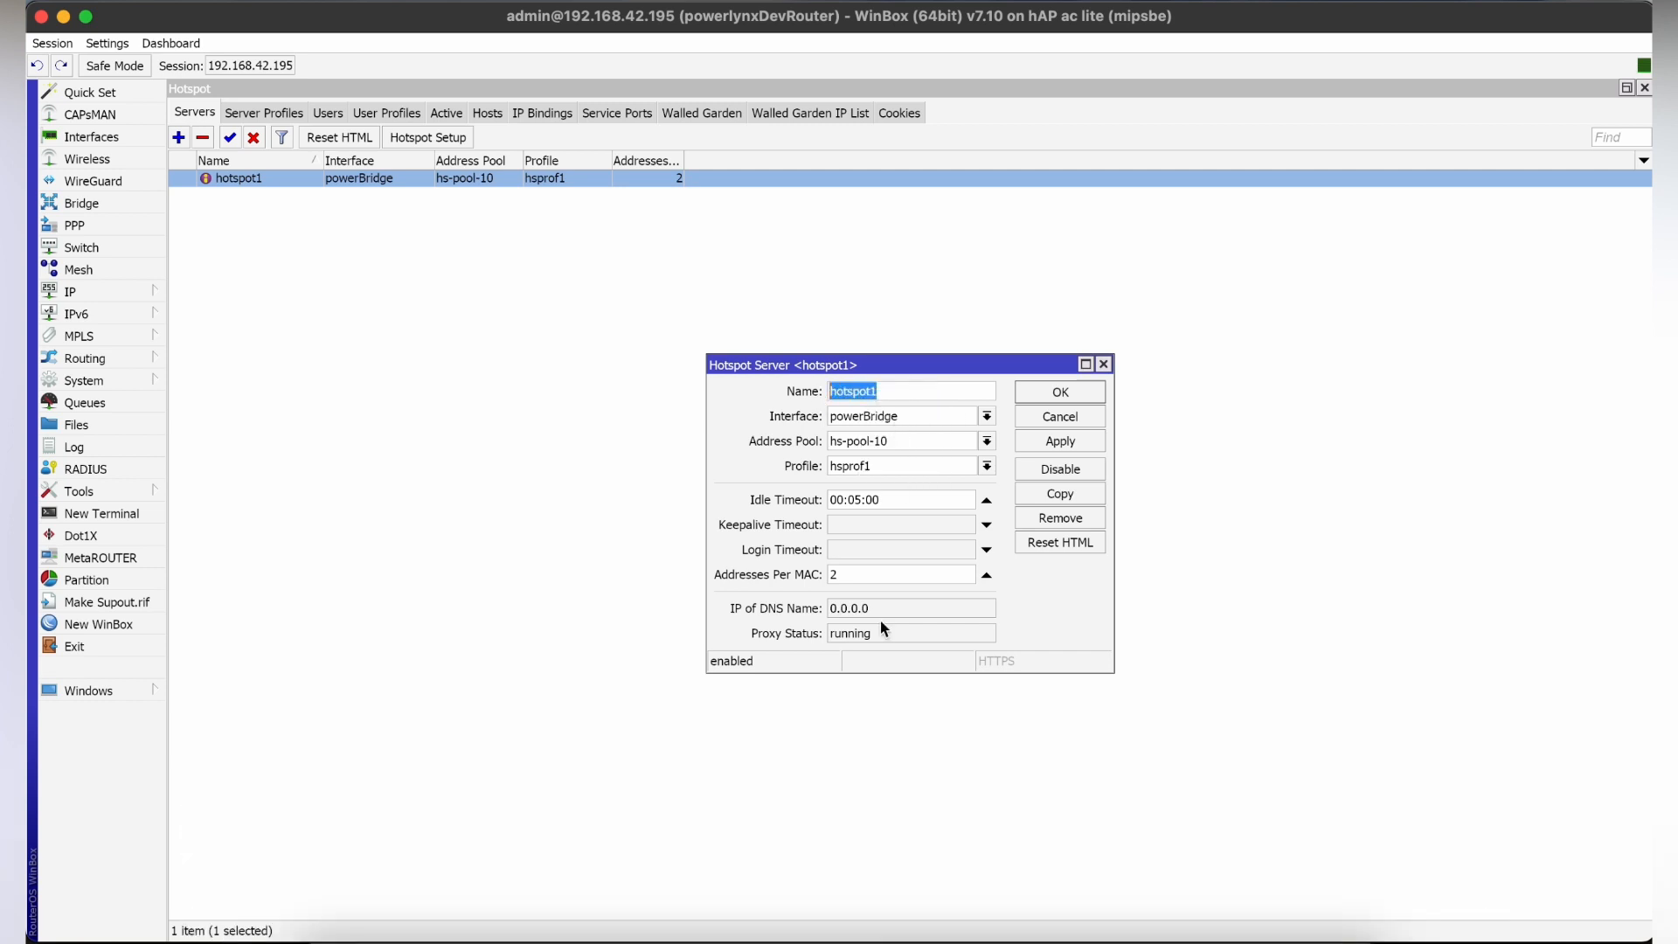
In Powerlynx in the browser, add hotspot1 on a new line to the Main location's SSIDs and save the location.
click(856, 936)
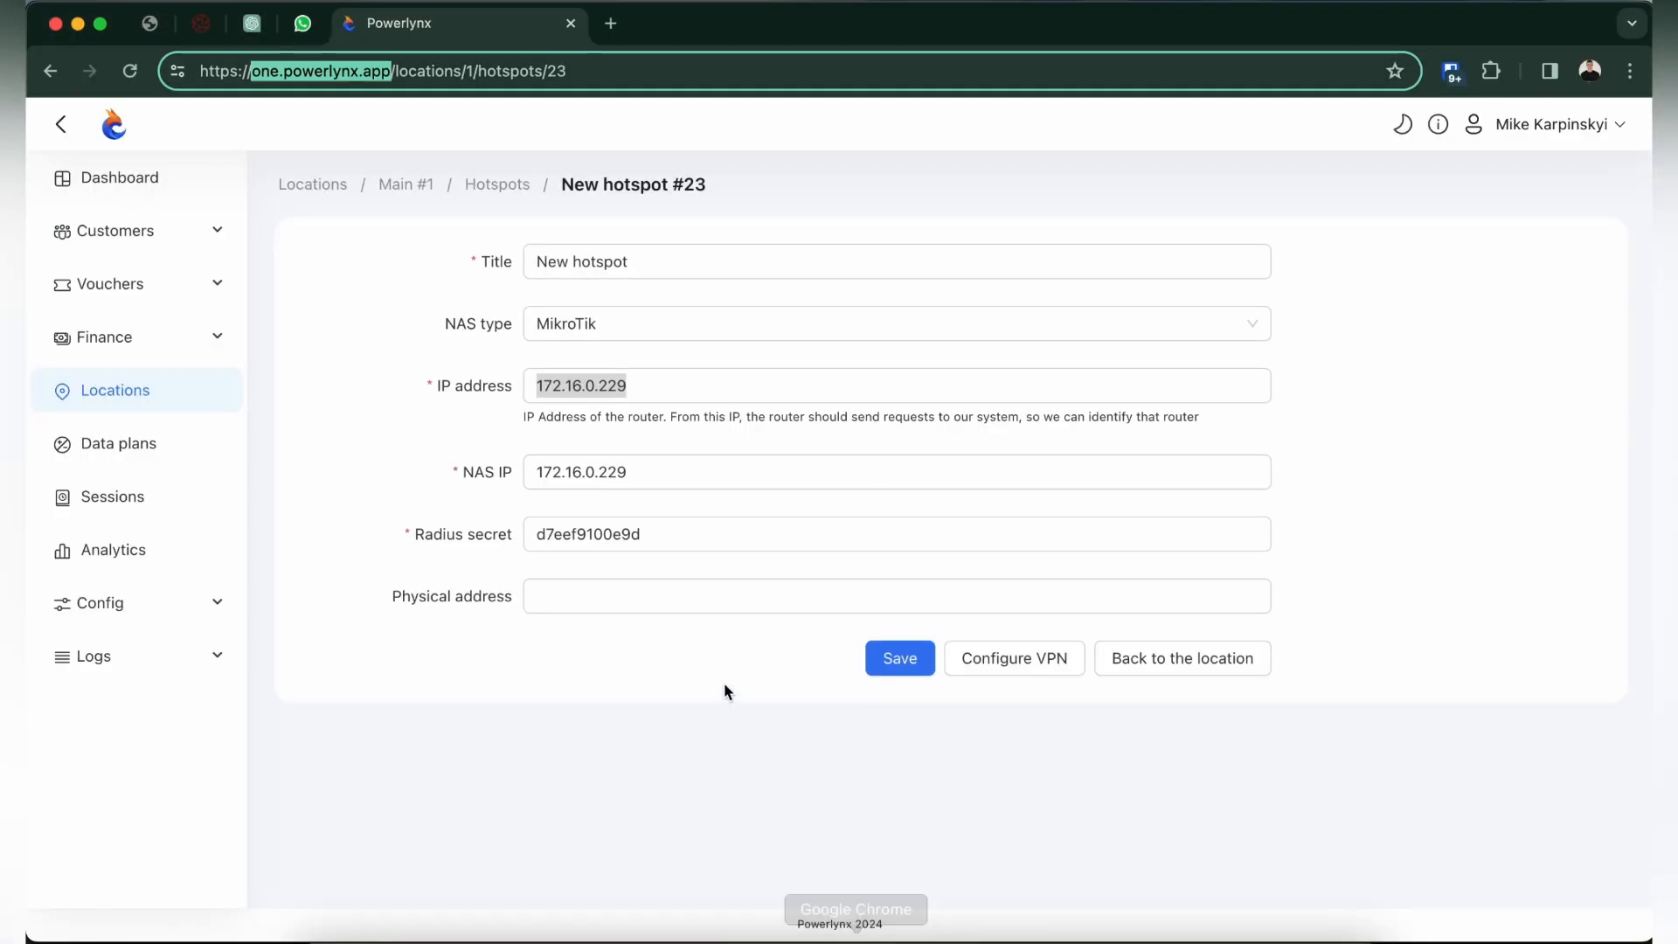
click(504, 190)
click(327, 276)
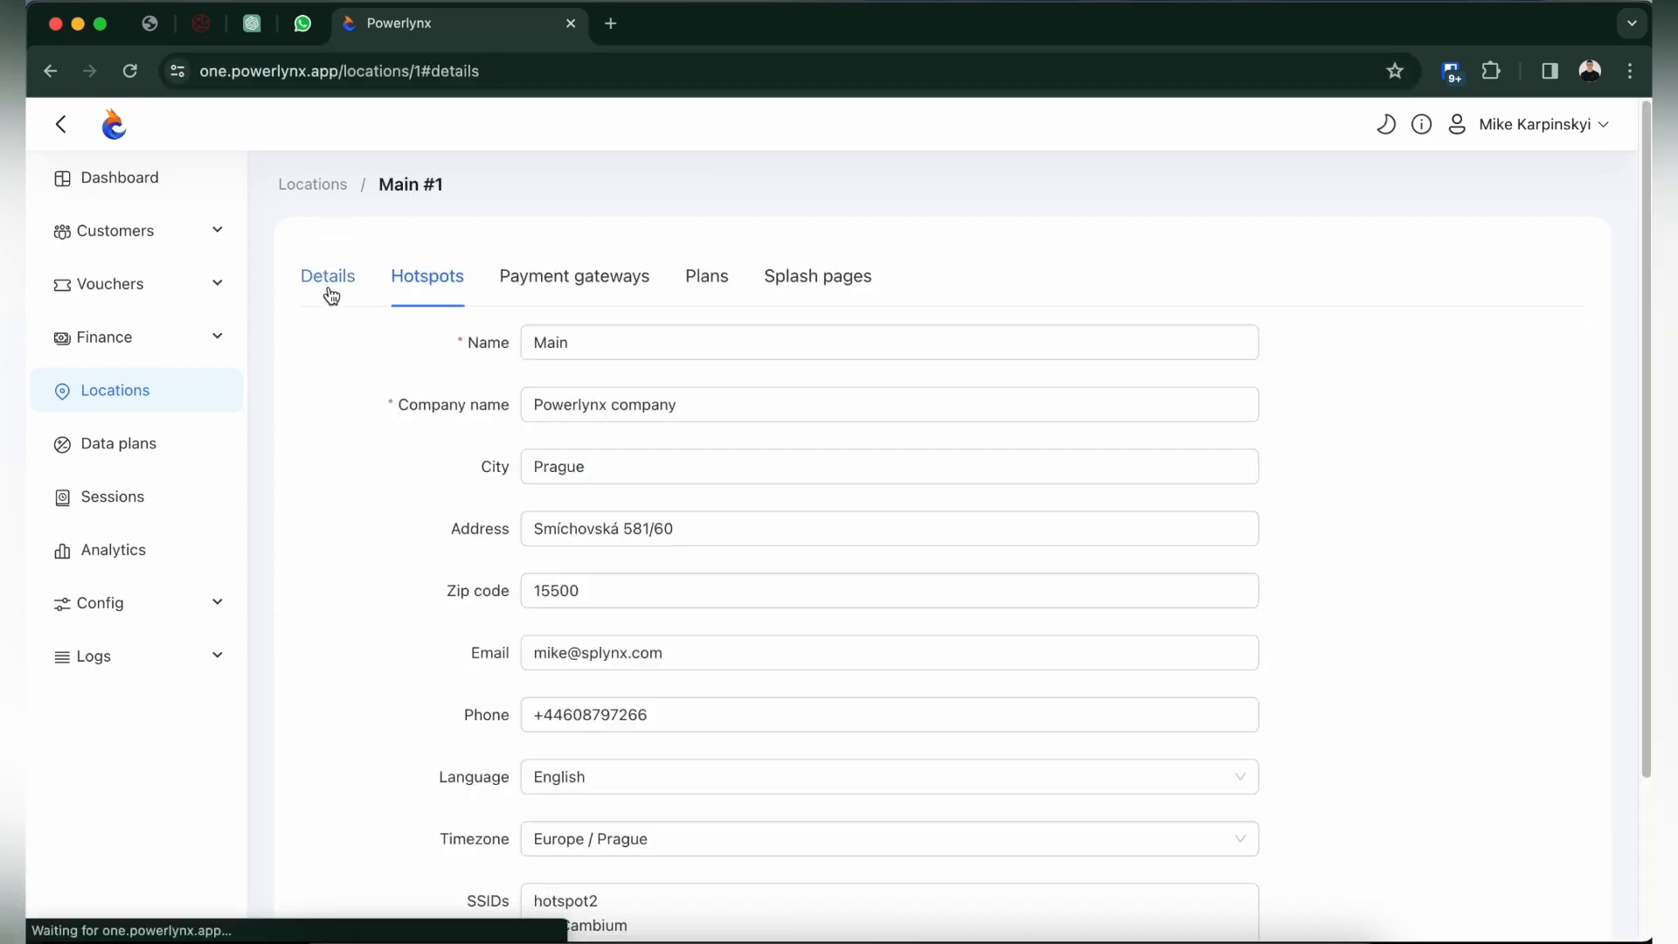
scroll(600, 666, down, 3)
click(641, 756)
key(Return)
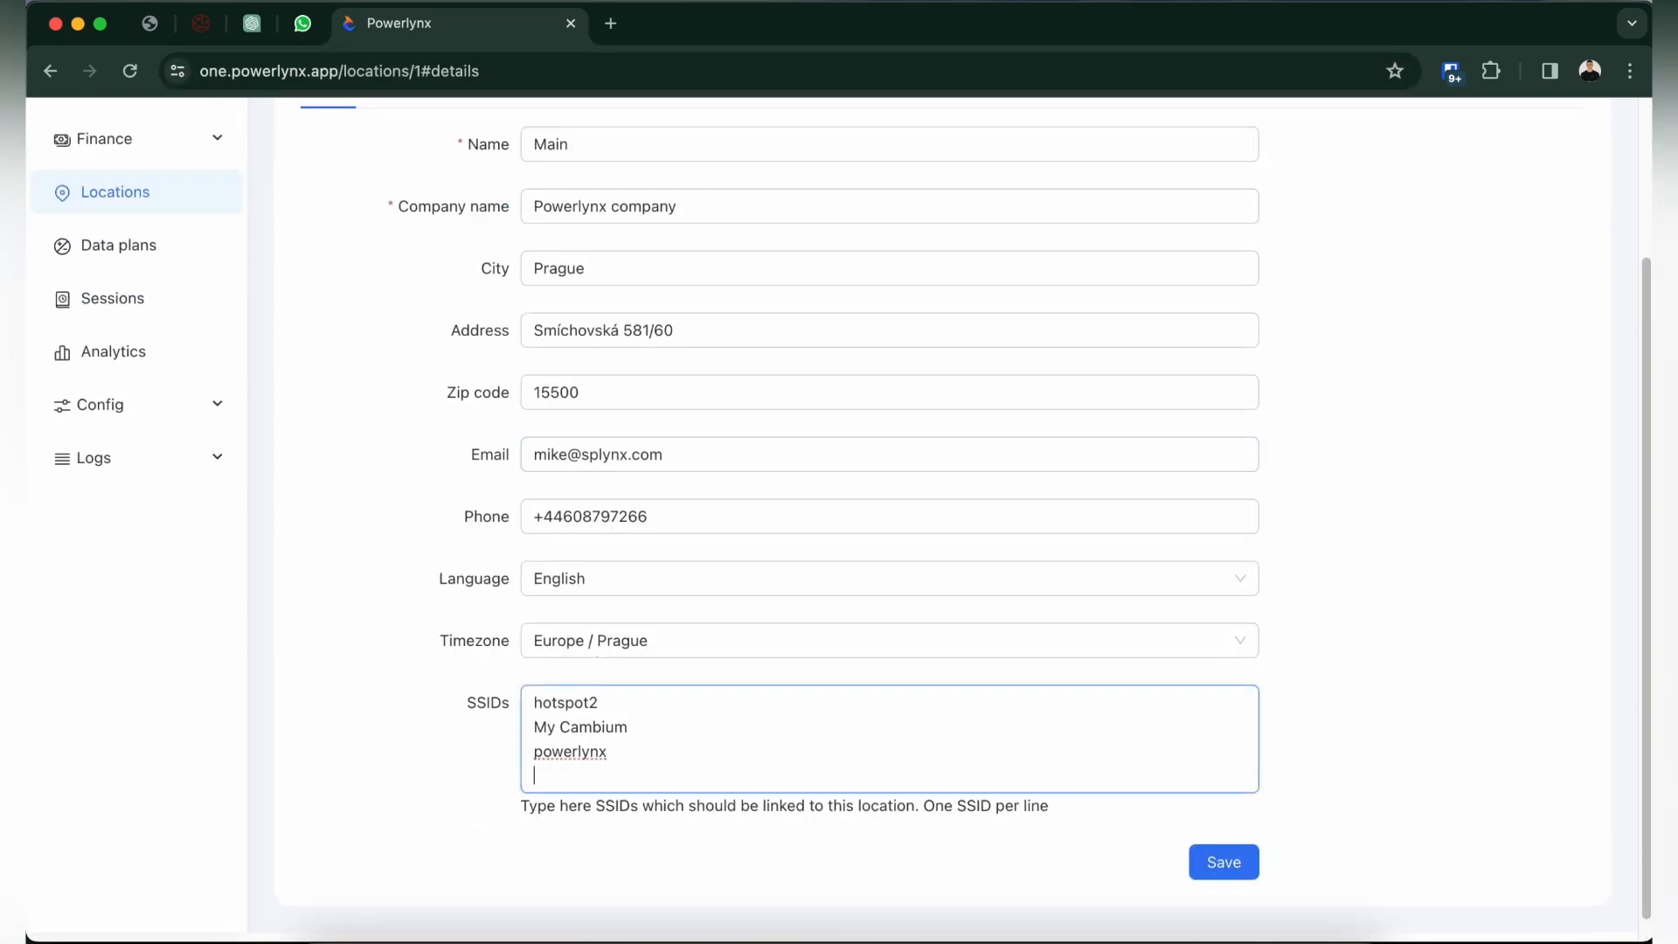
text(hotspot1)
click(1239, 876)
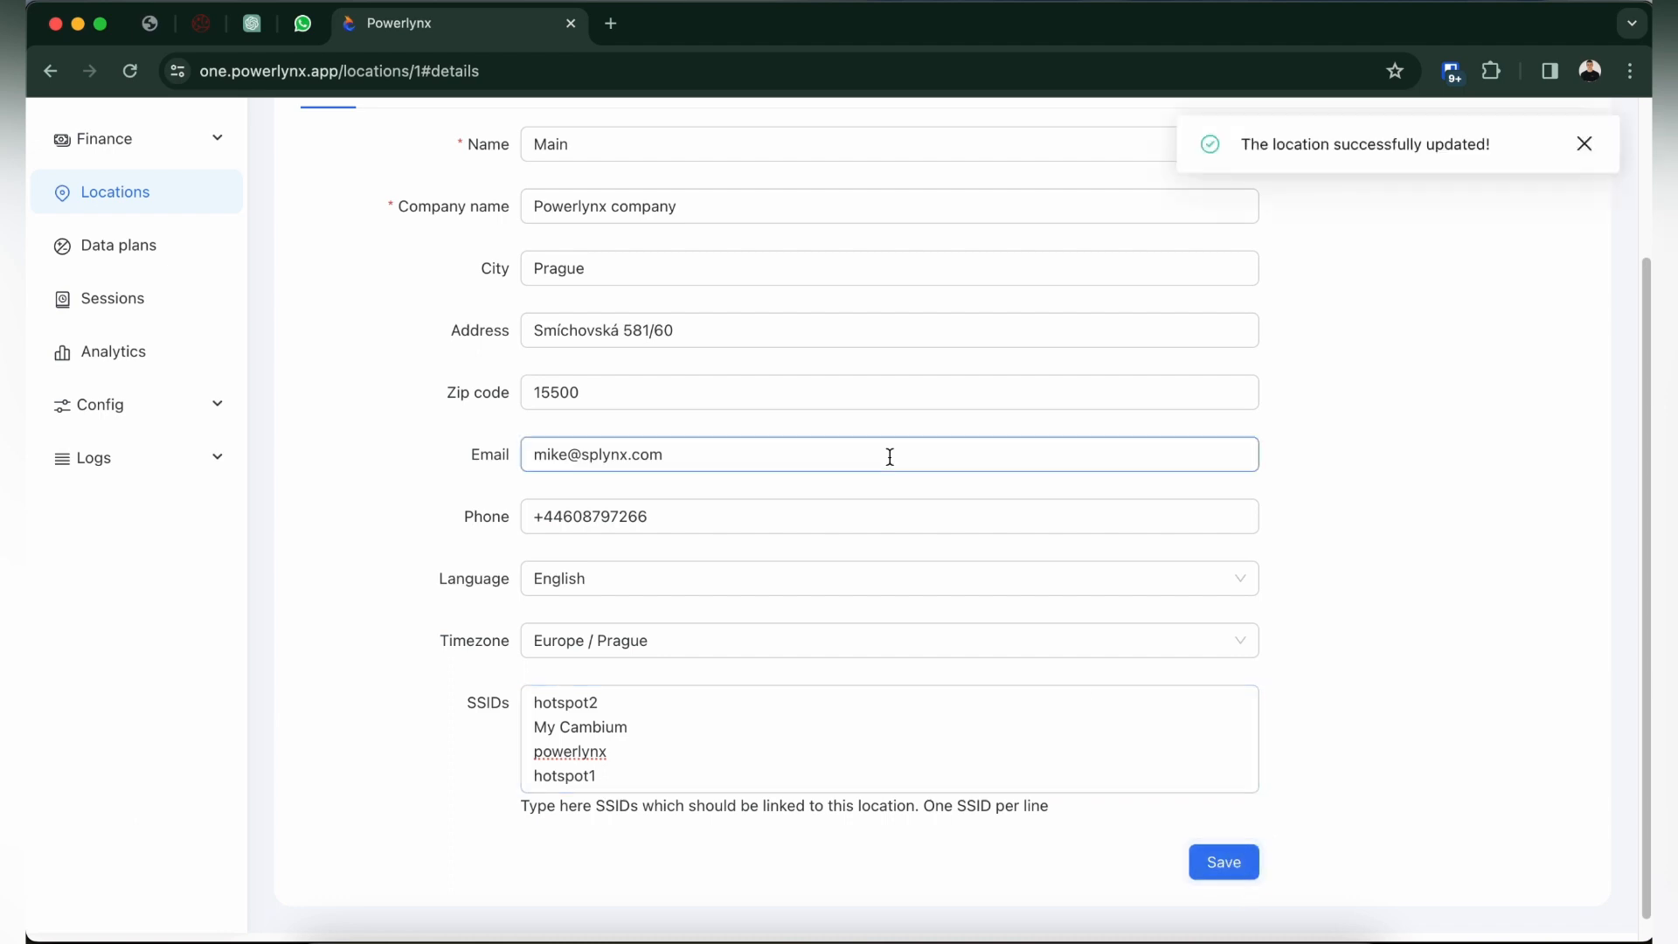
Open the Main location's Powerlynx office splash page, add hotspot1 to its SSIDs after Test-hotspot-2G, and save it.
scroll(887, 457, up, 3)
click(803, 284)
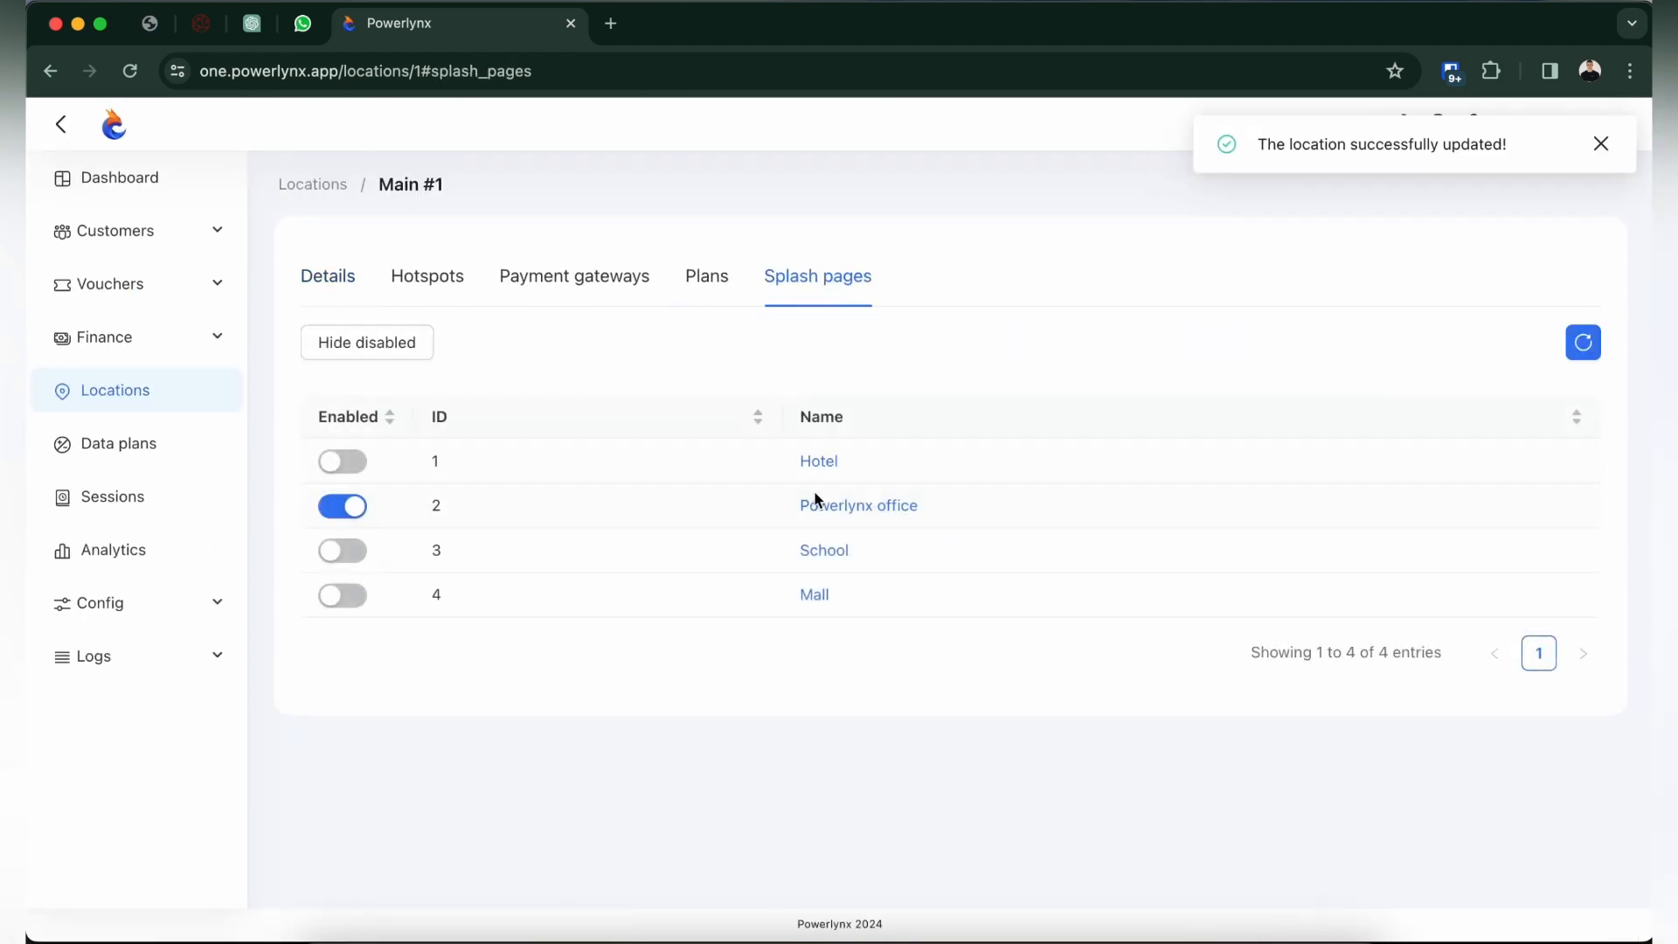
click(850, 507)
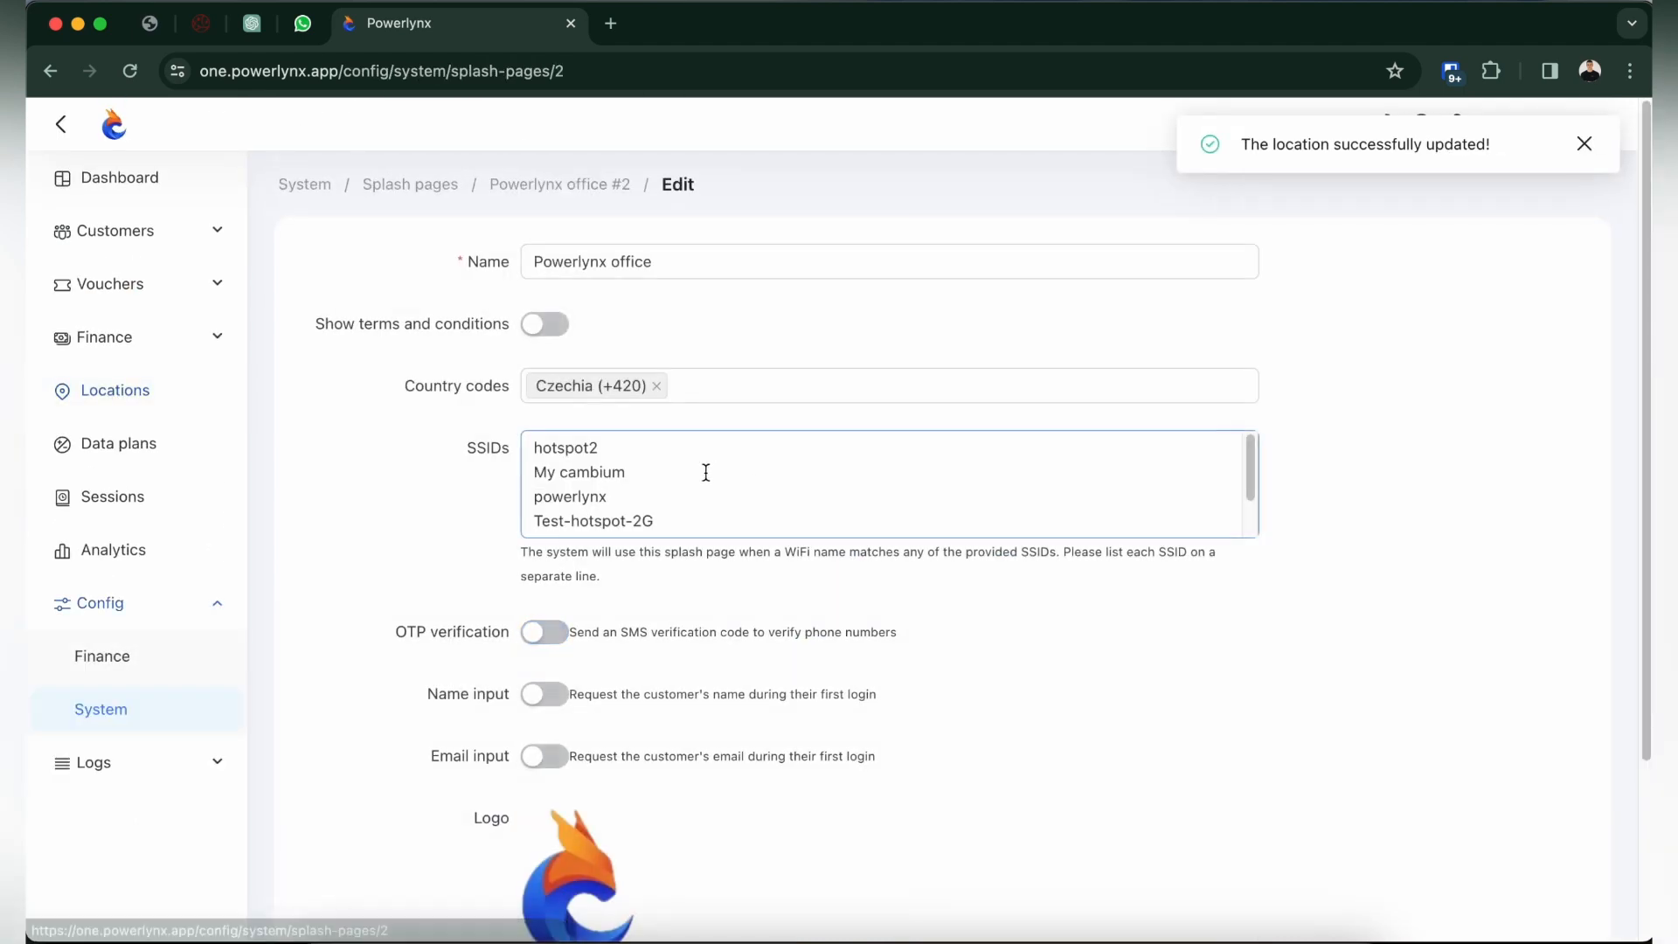
click(685, 514)
scroll(685, 514, down, 1)
text(hotspot1)
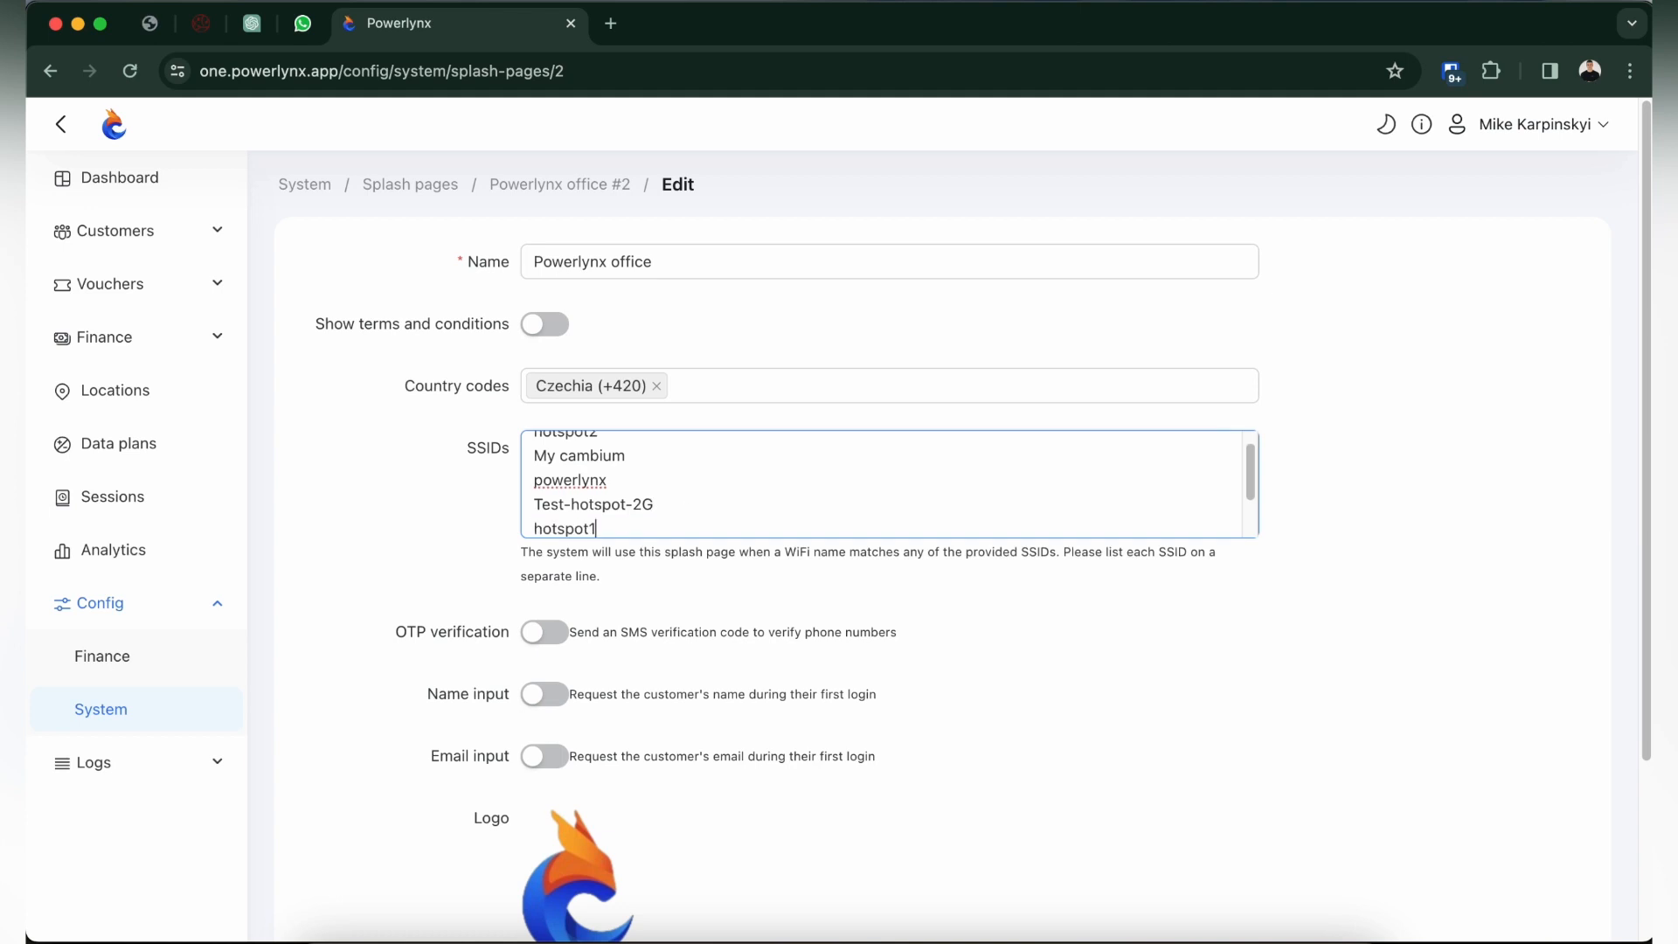
scroll(655, 490, down, 2)
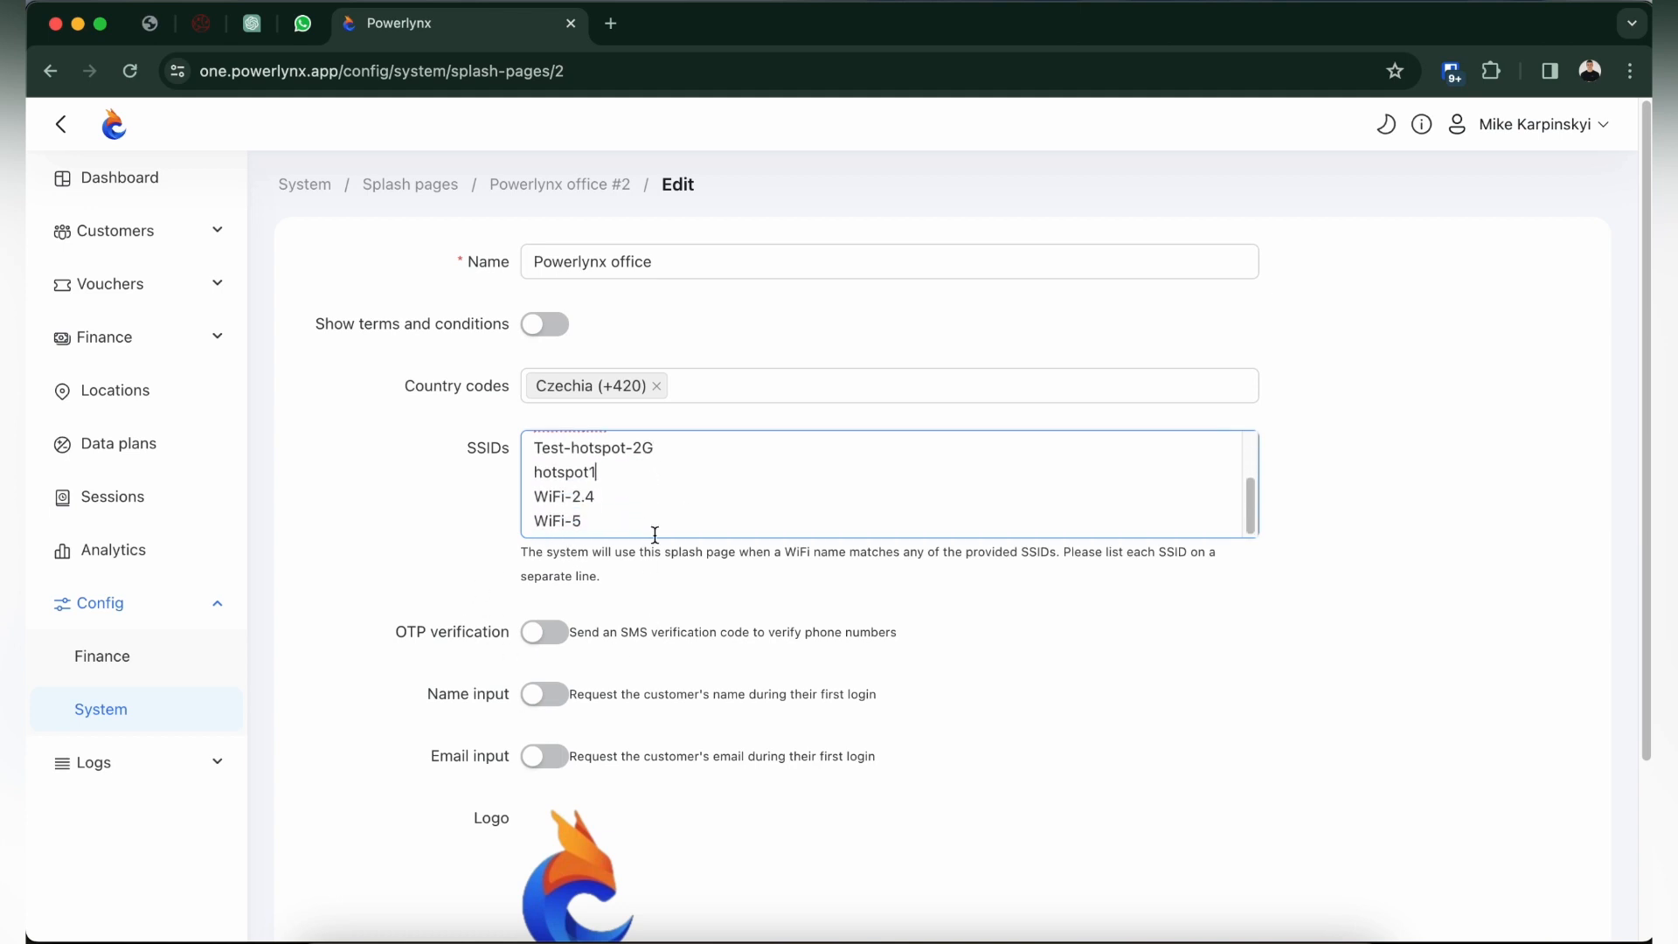
scroll(381, 570, down, 3)
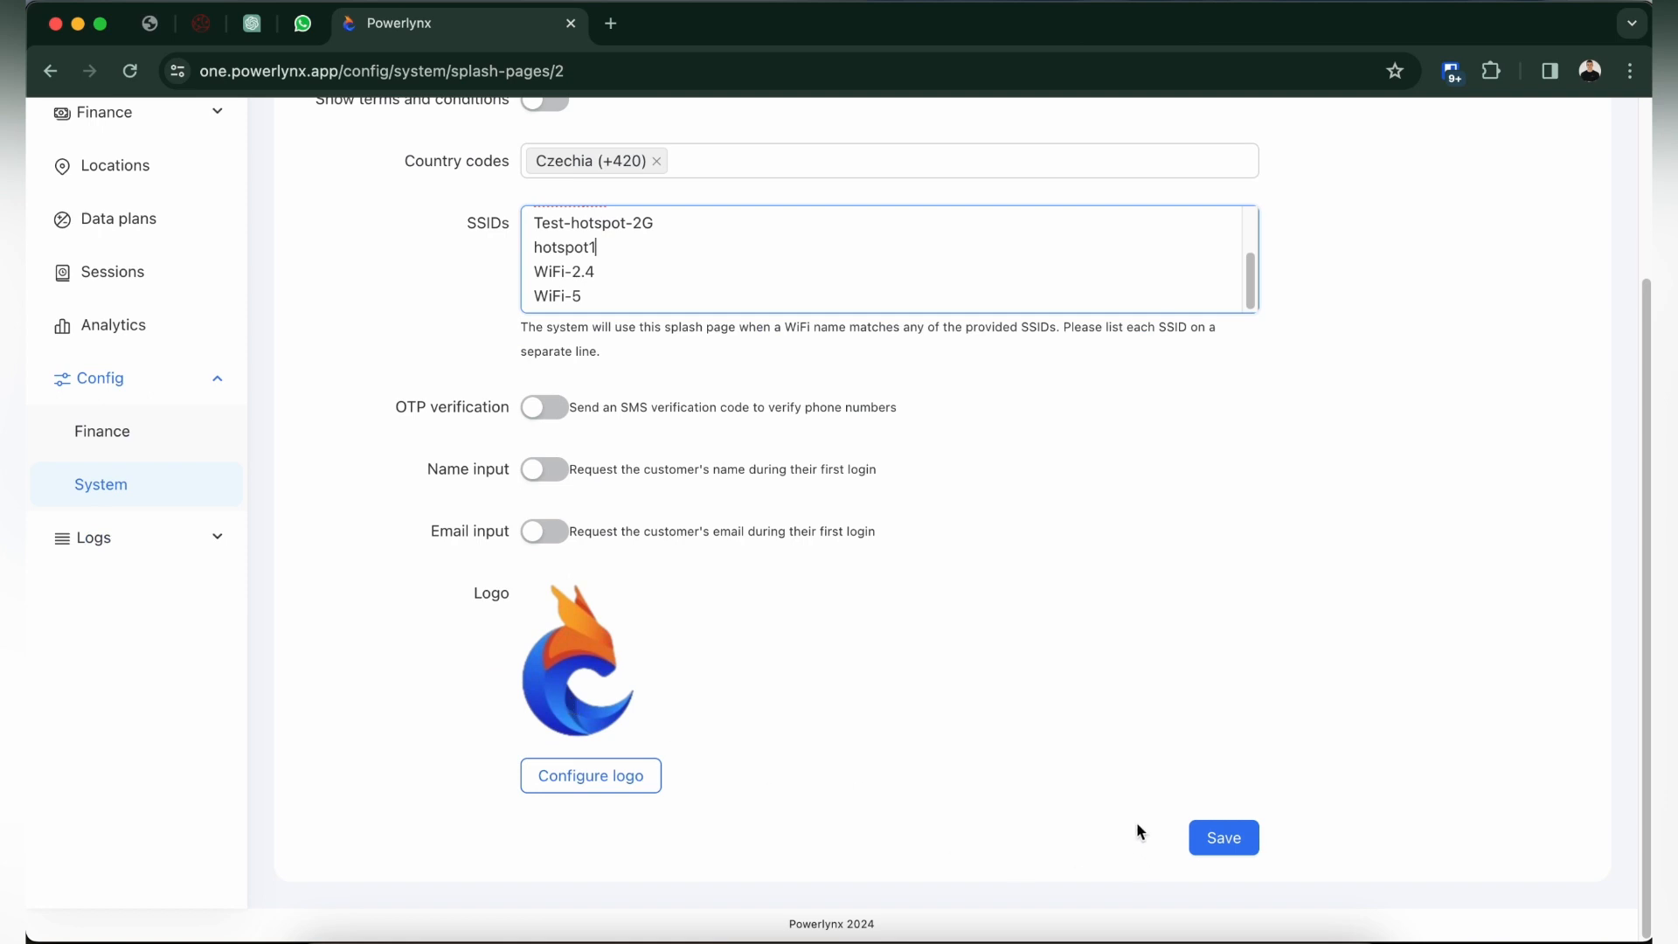
click(1218, 837)
scroll(325, 198, up, 3)
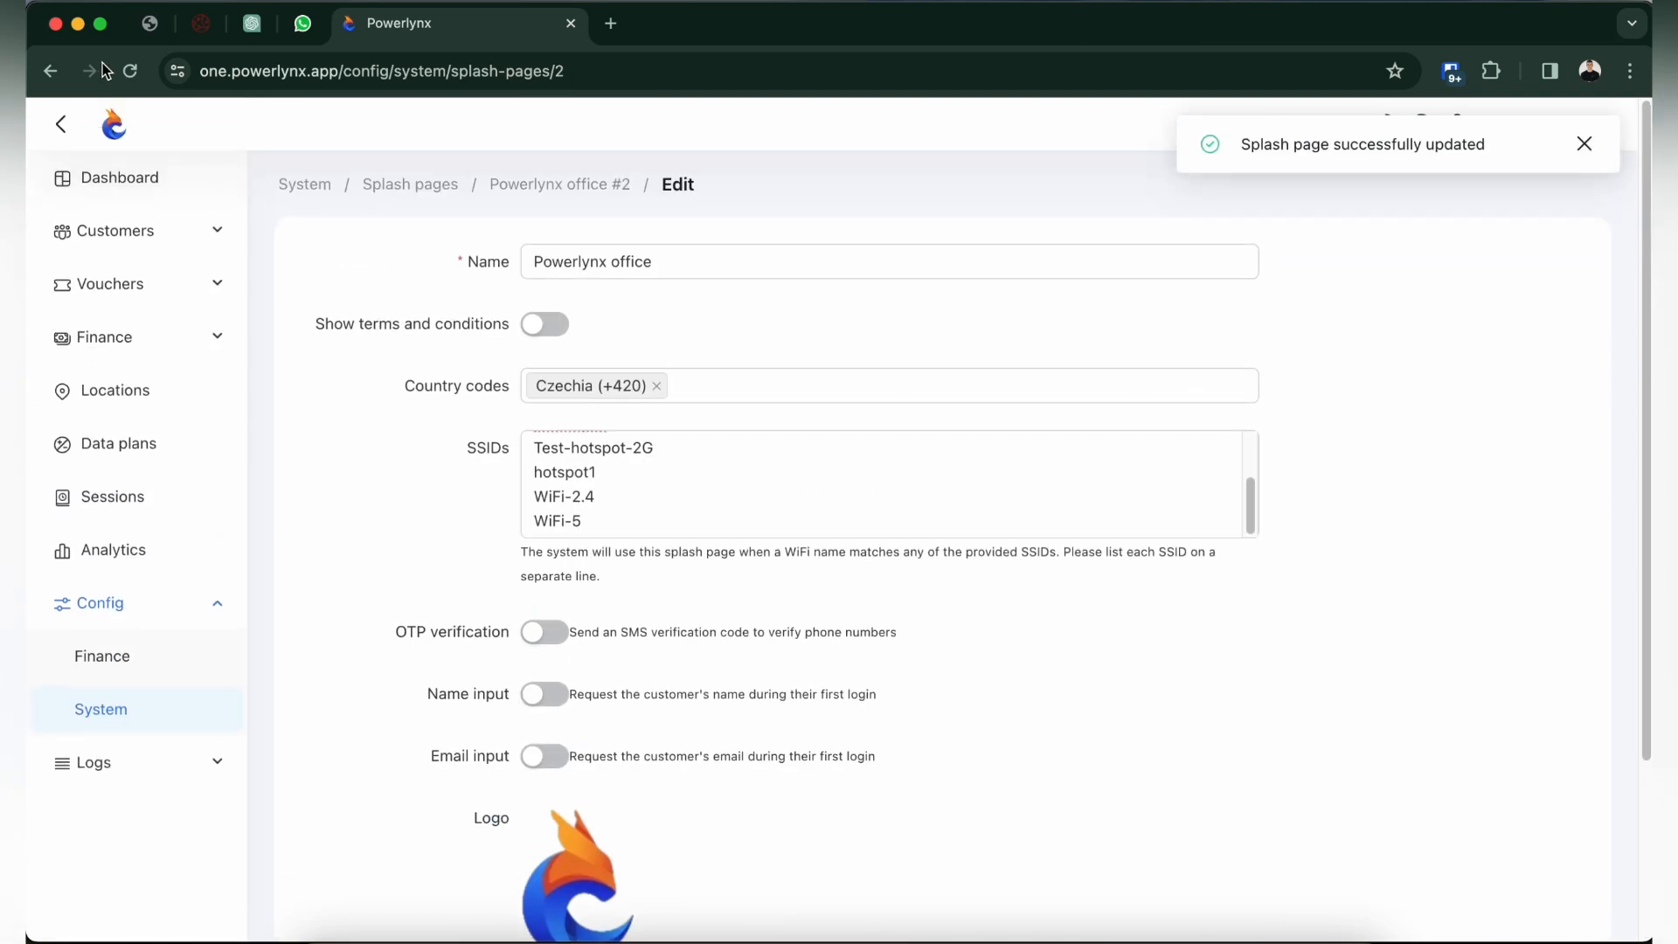
Examine the details of the active session on the New hotspot, and open the dashboard.
click(50, 70)
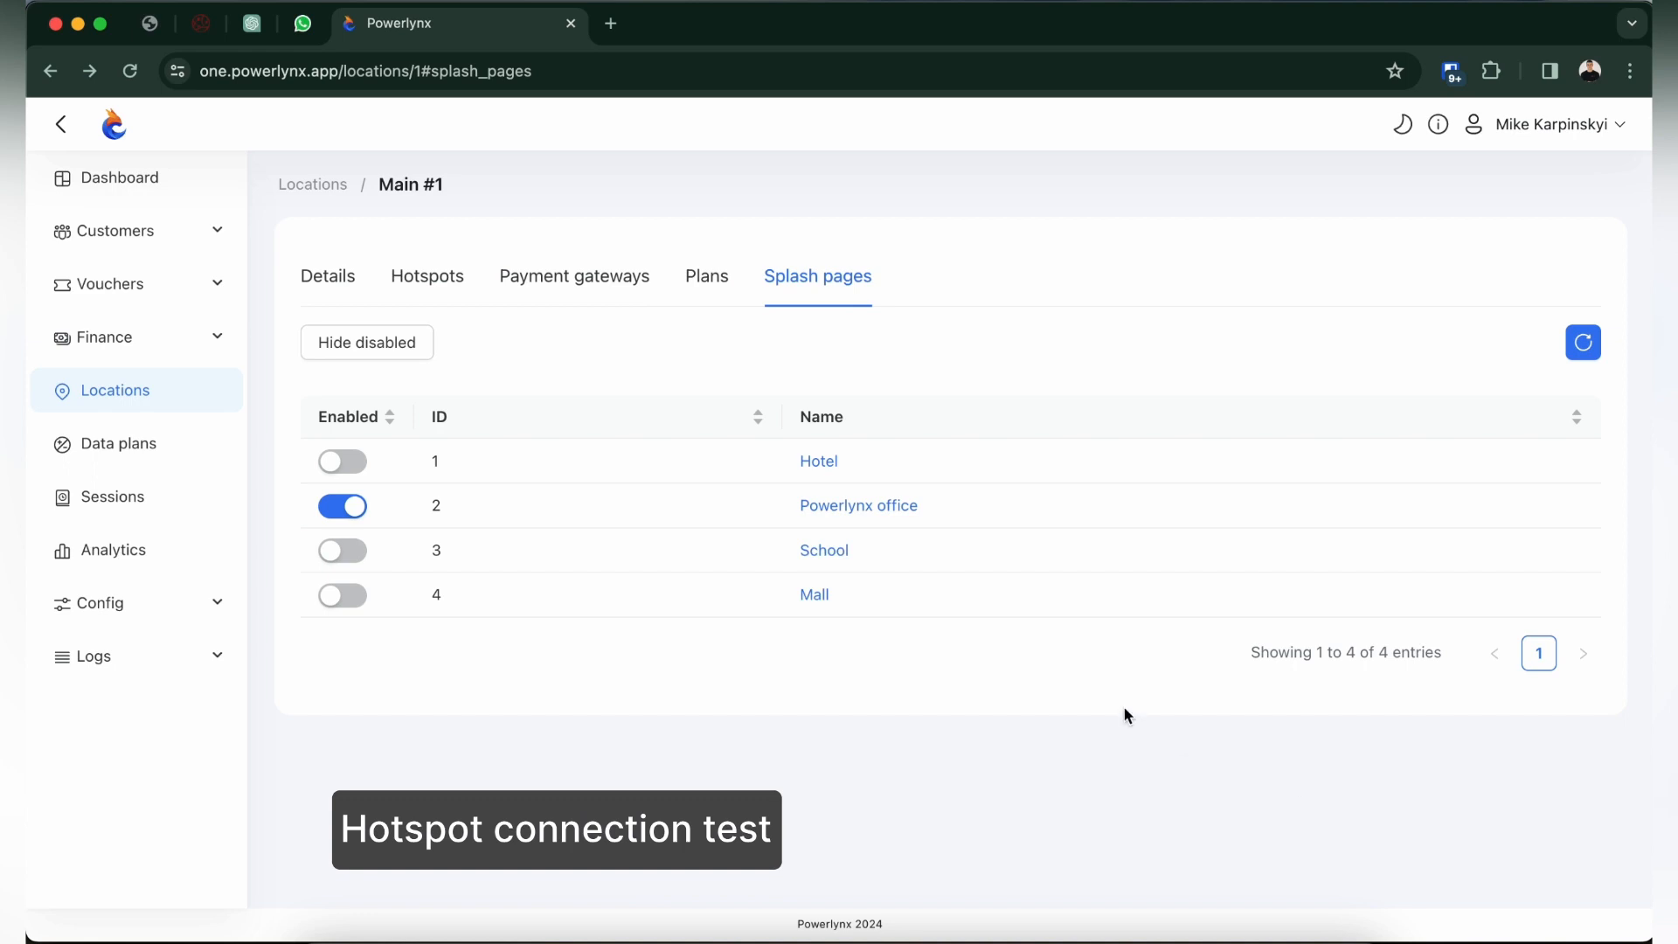
click(123, 489)
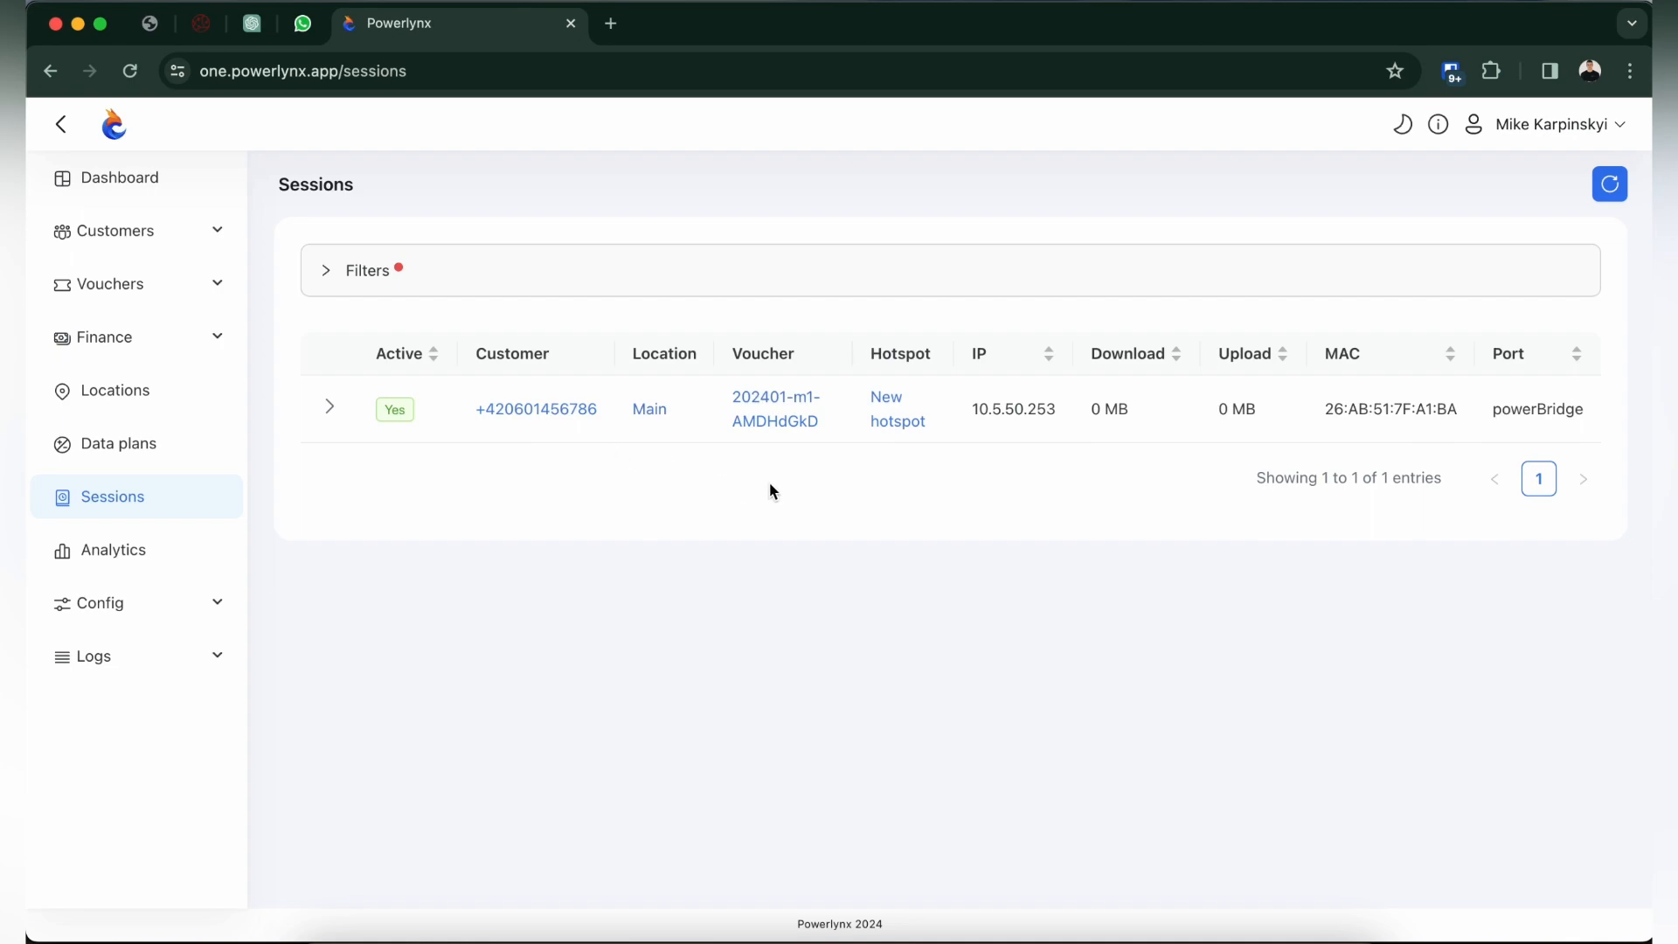
click(330, 406)
click(131, 230)
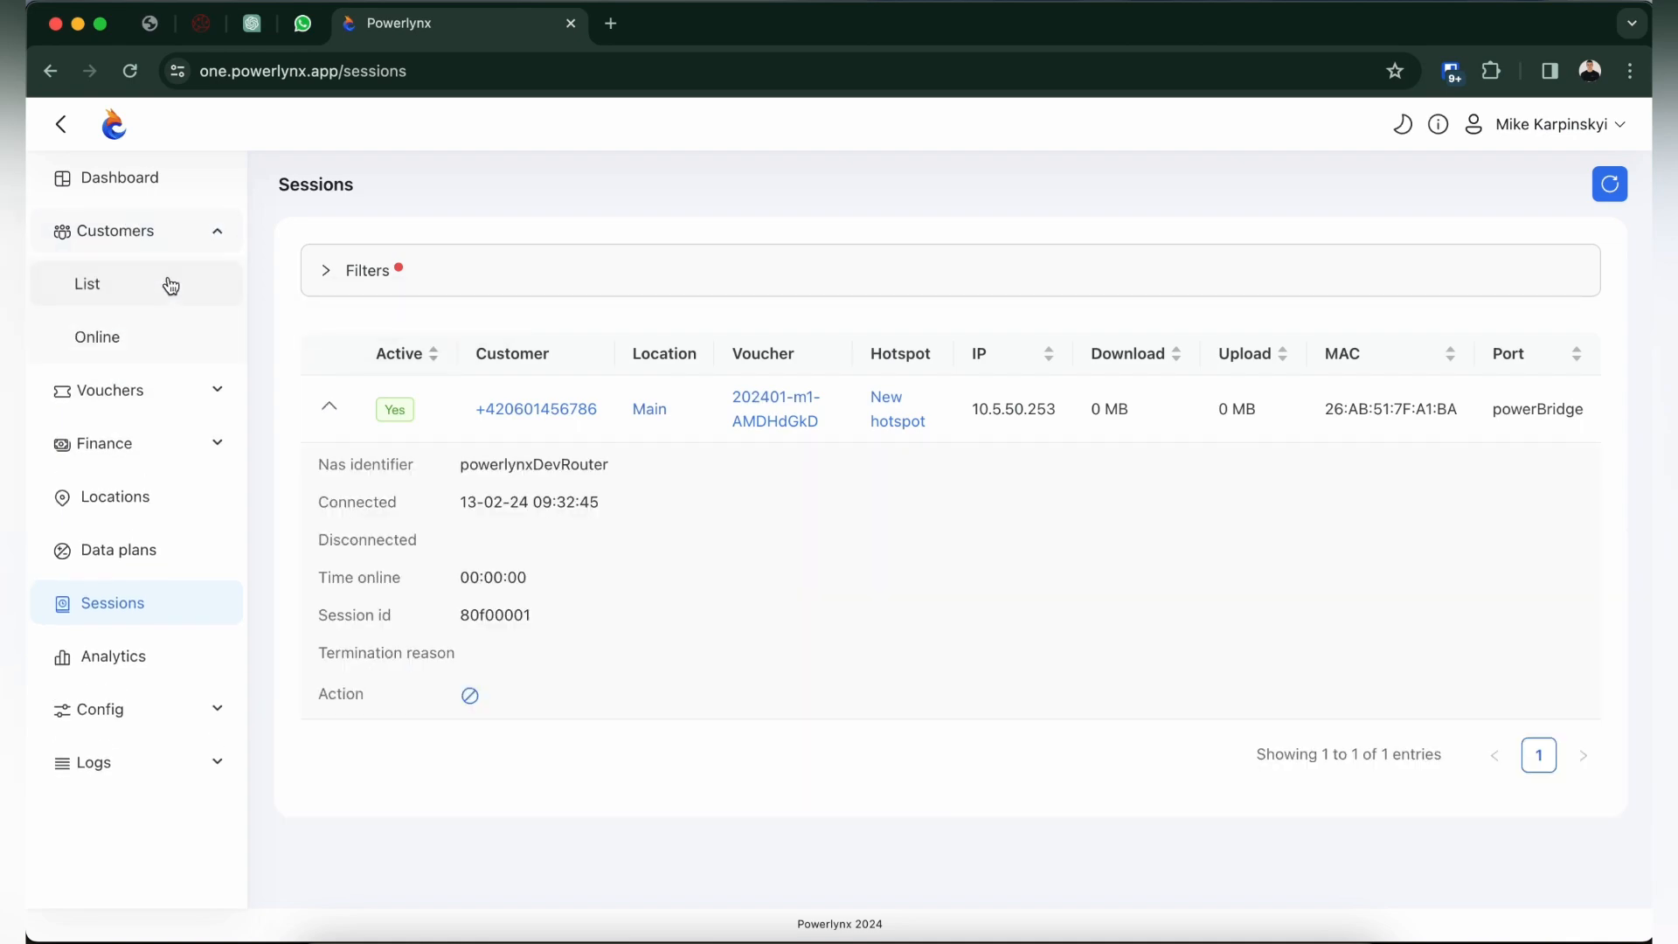
click(155, 183)
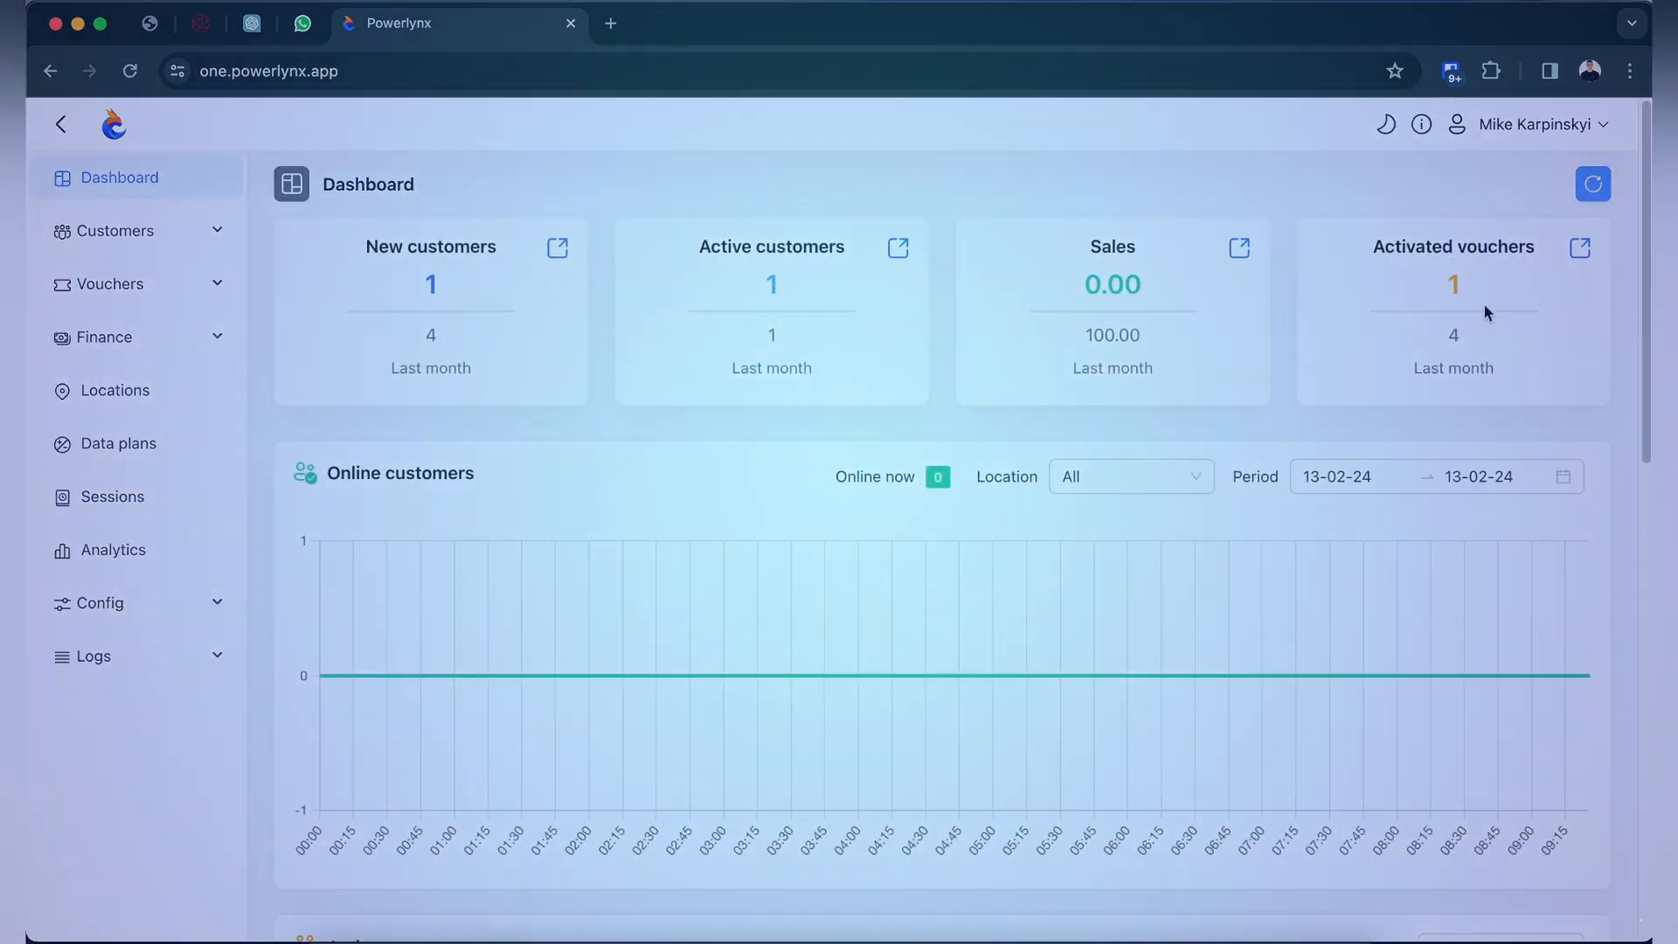